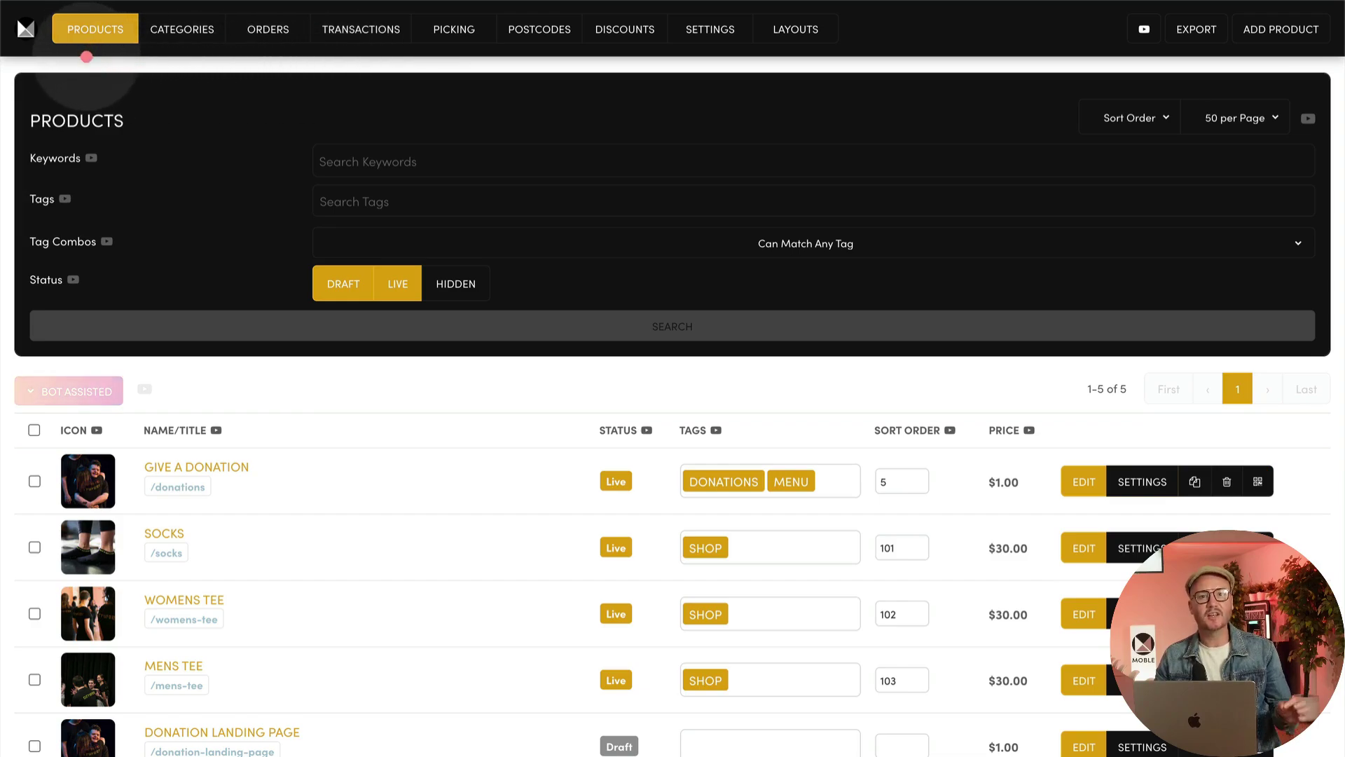
- Open the GIVE A DONATION layout editor and its Page Settings form
left_click(43, 44)
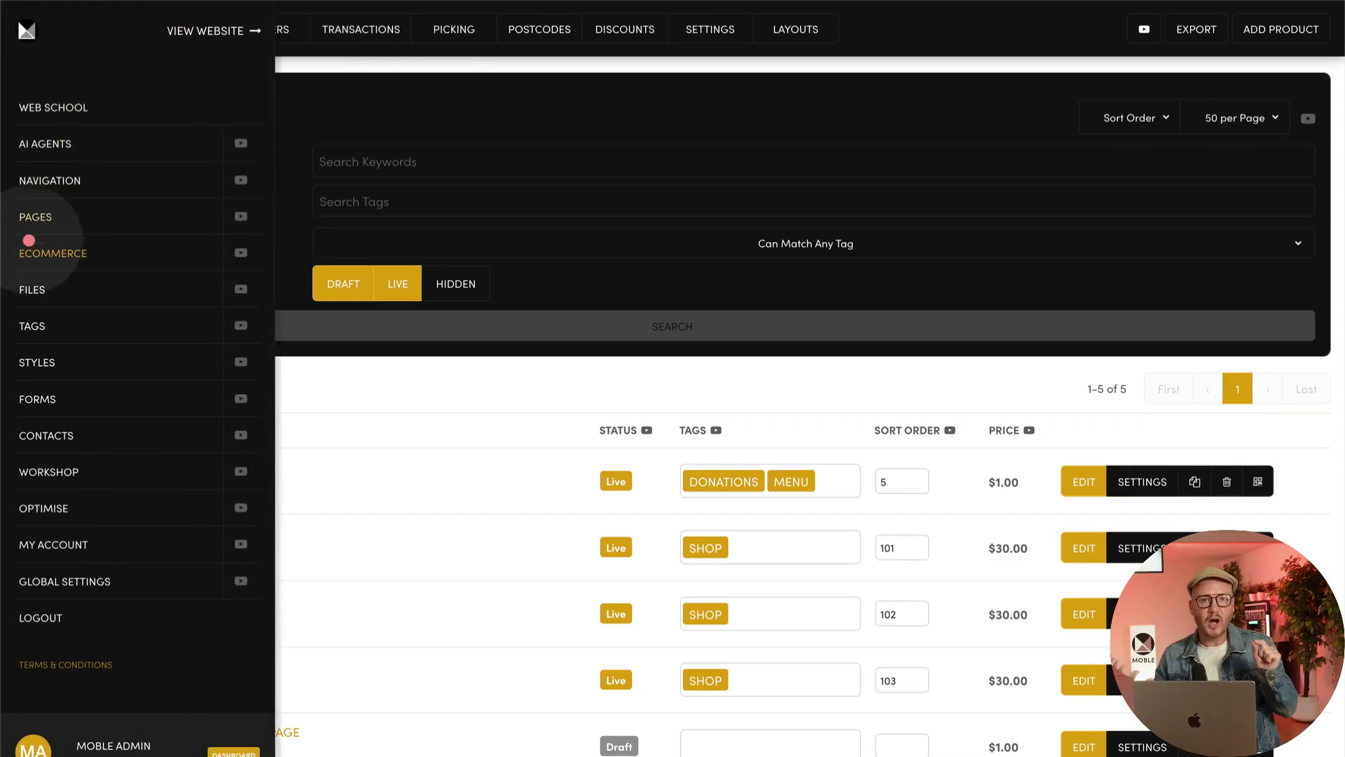
left_click(290, 244)
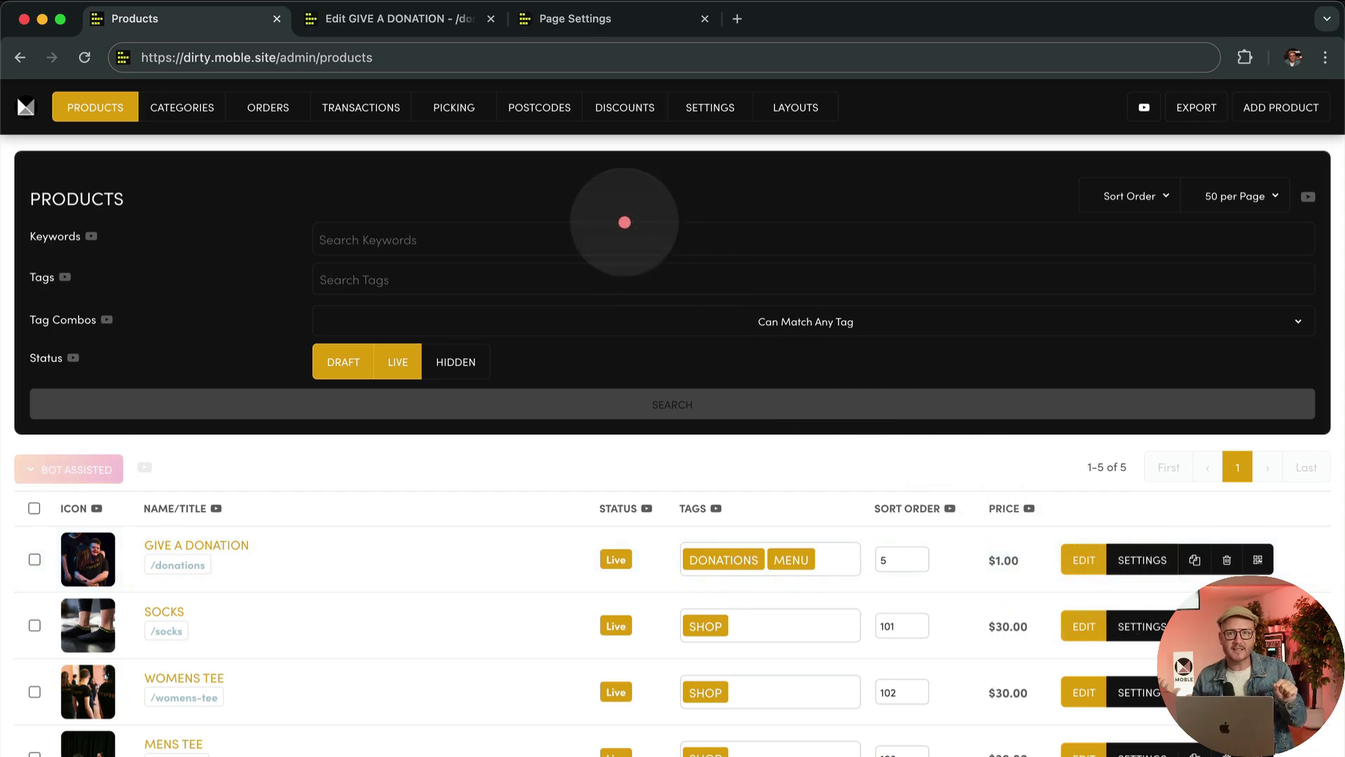
left_click(431, 18)
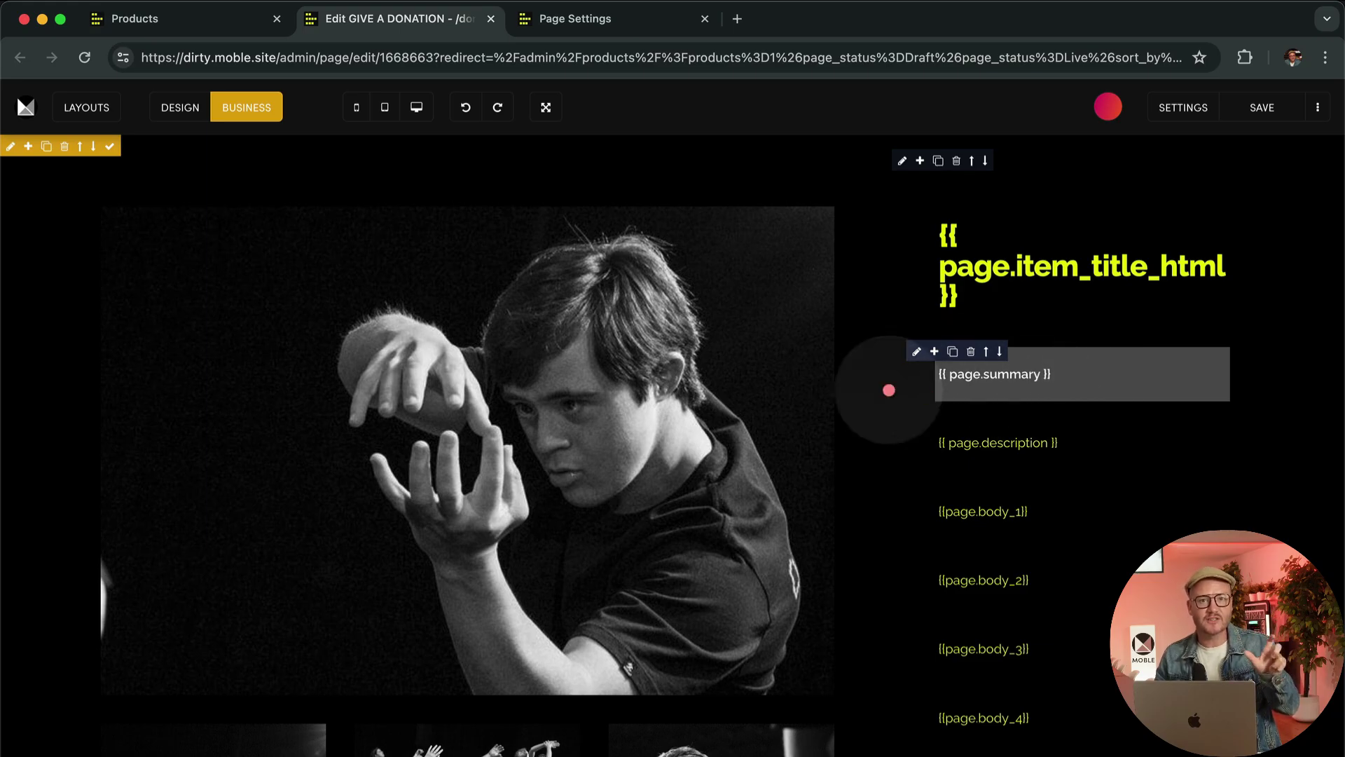
left_click(653, 24)
- View the donation page live and review the products sheet listing the four items
scroll(349, 523, "down", 20)
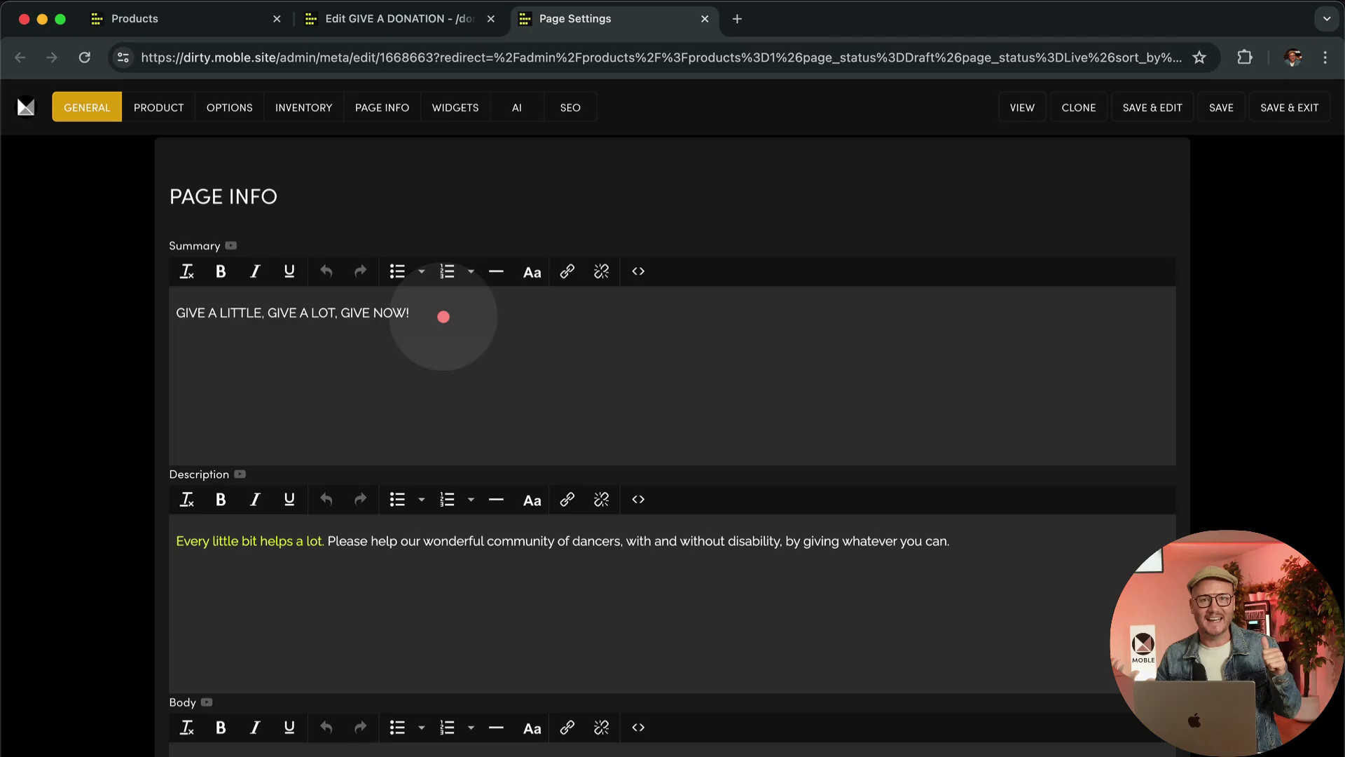
left_click(1018, 101)
left_click(871, 24)
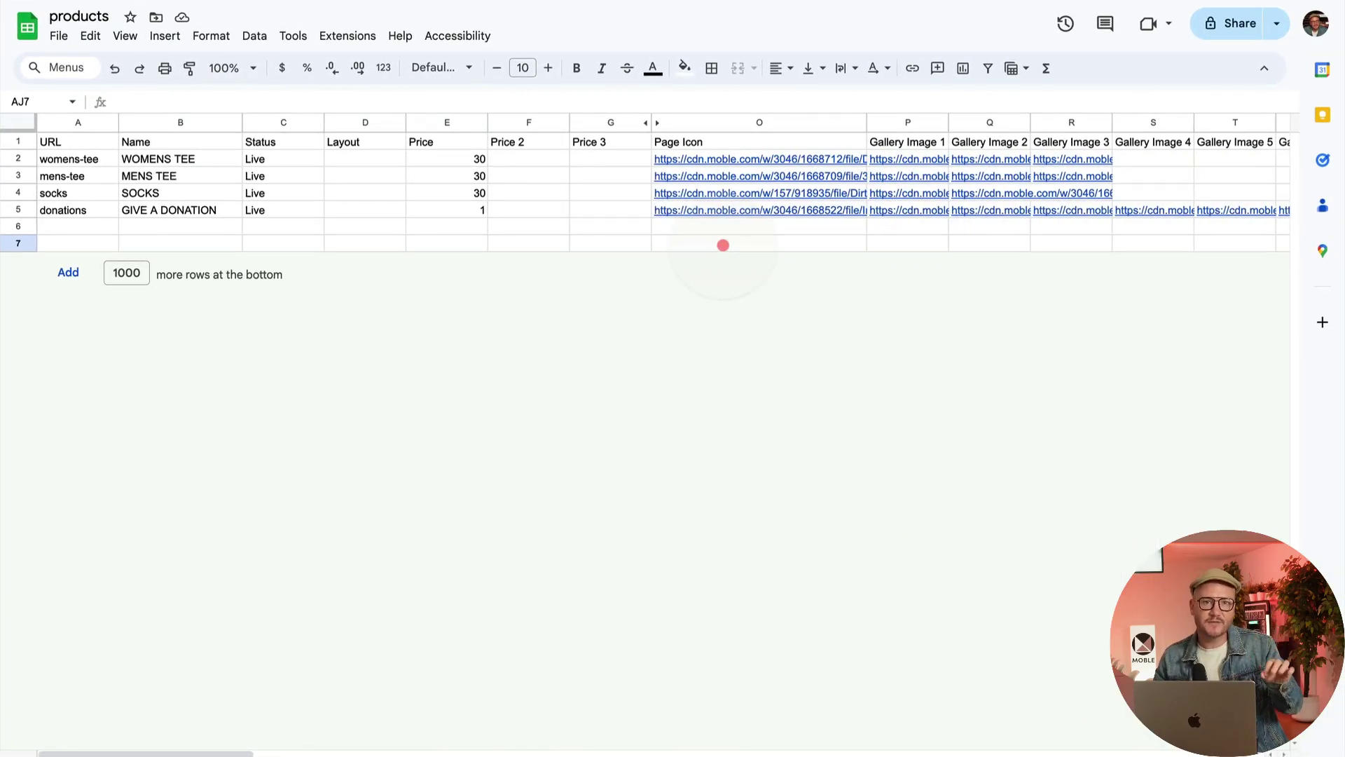
scroll(723, 245, "right", 10)
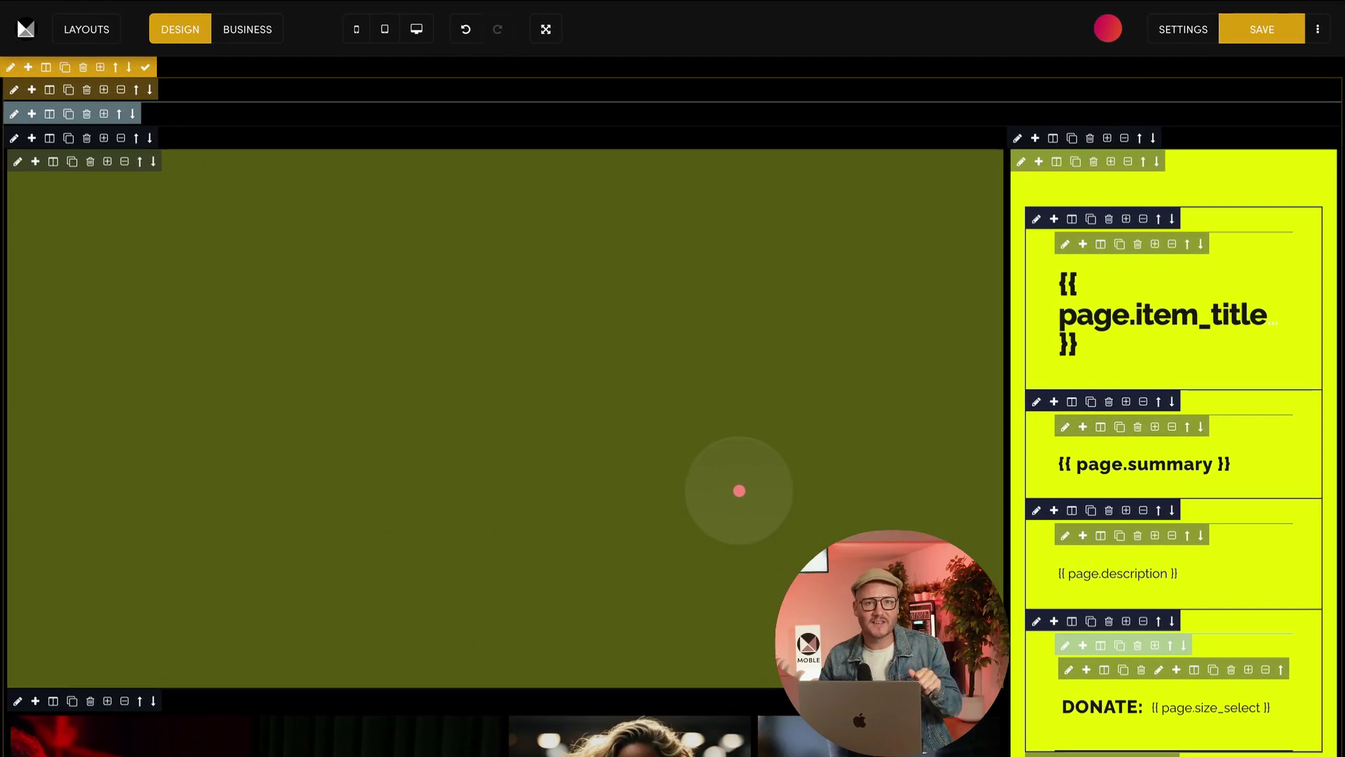
- Add a Drop Block below the Donate selector in the right column
scroll(888, 510, "down", 3)
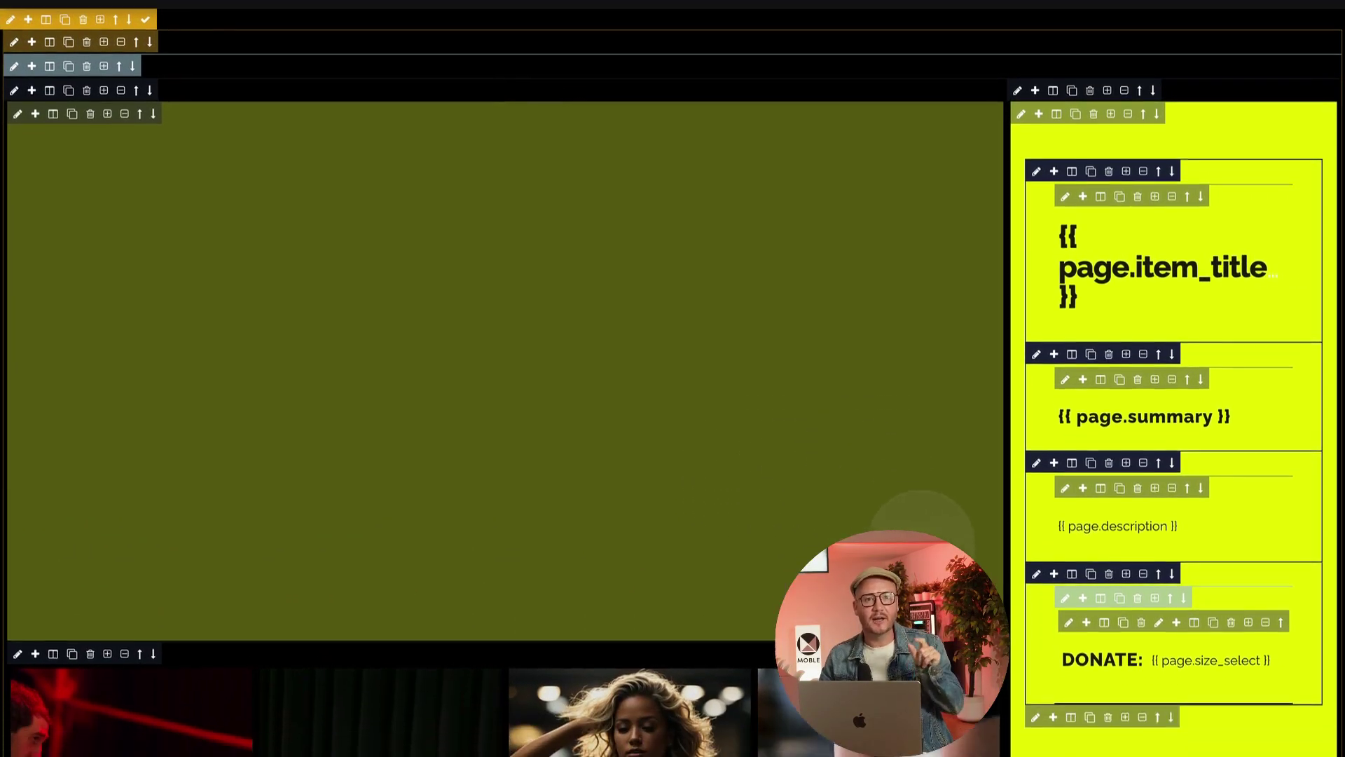
left_click(1056, 663)
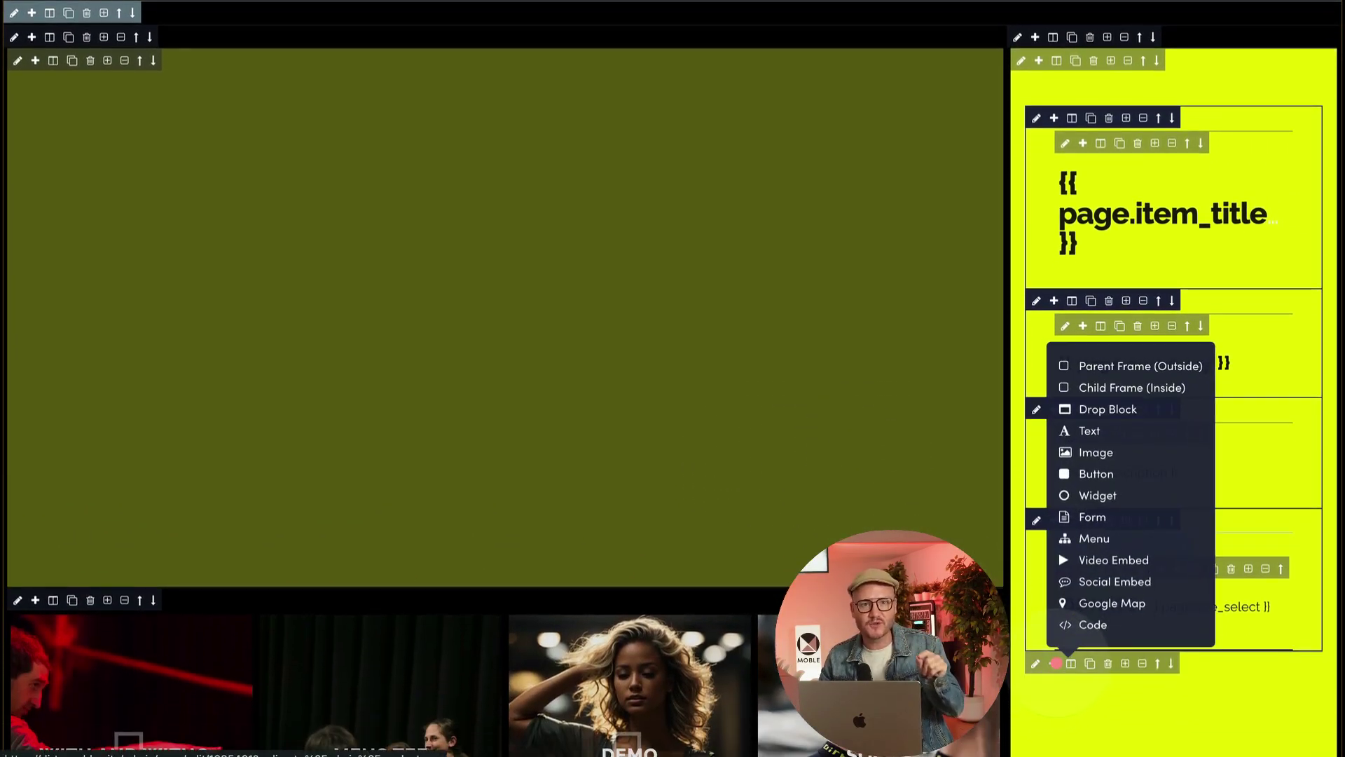
left_click(1135, 409)
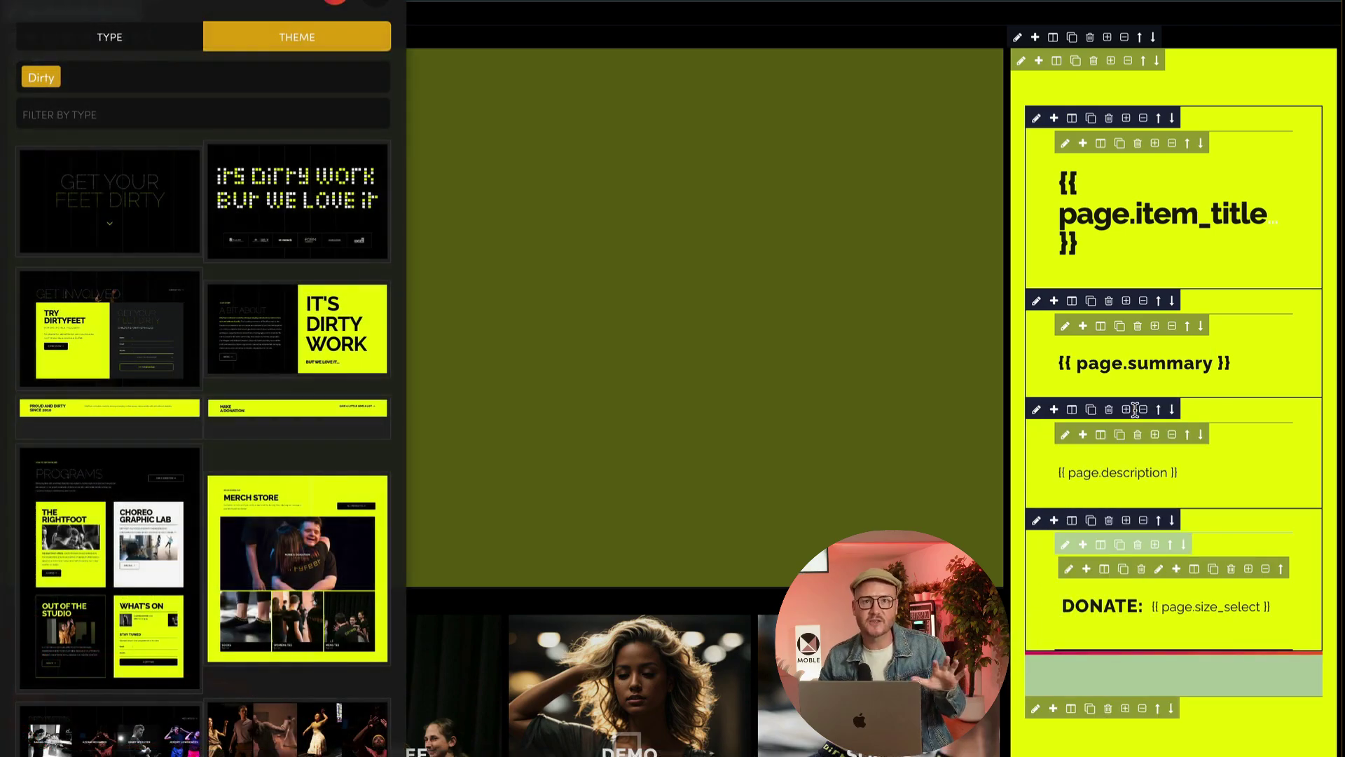
- Filter block templates to Product Block type and insert the Add to Cart tile
left_click(112, 35)
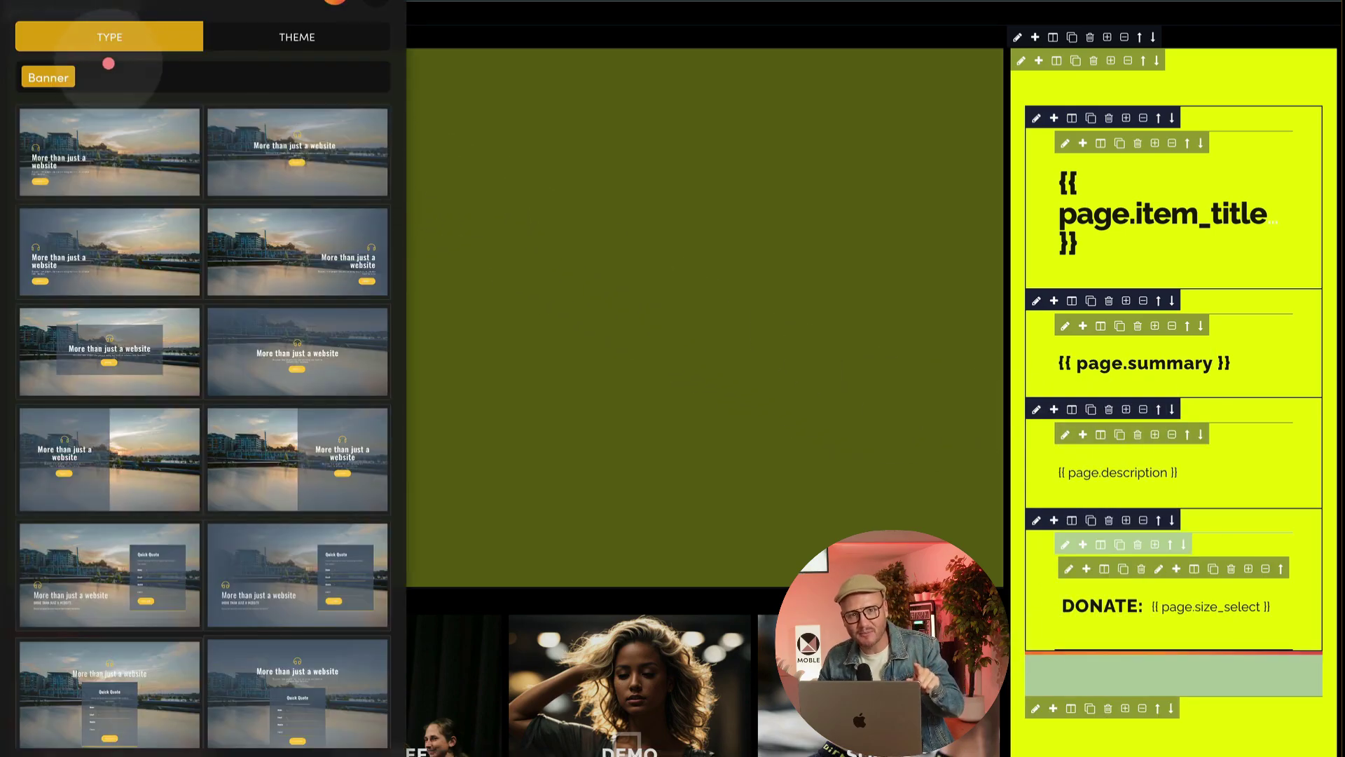
left_click(104, 74)
key("BackSpace")
type("Block")
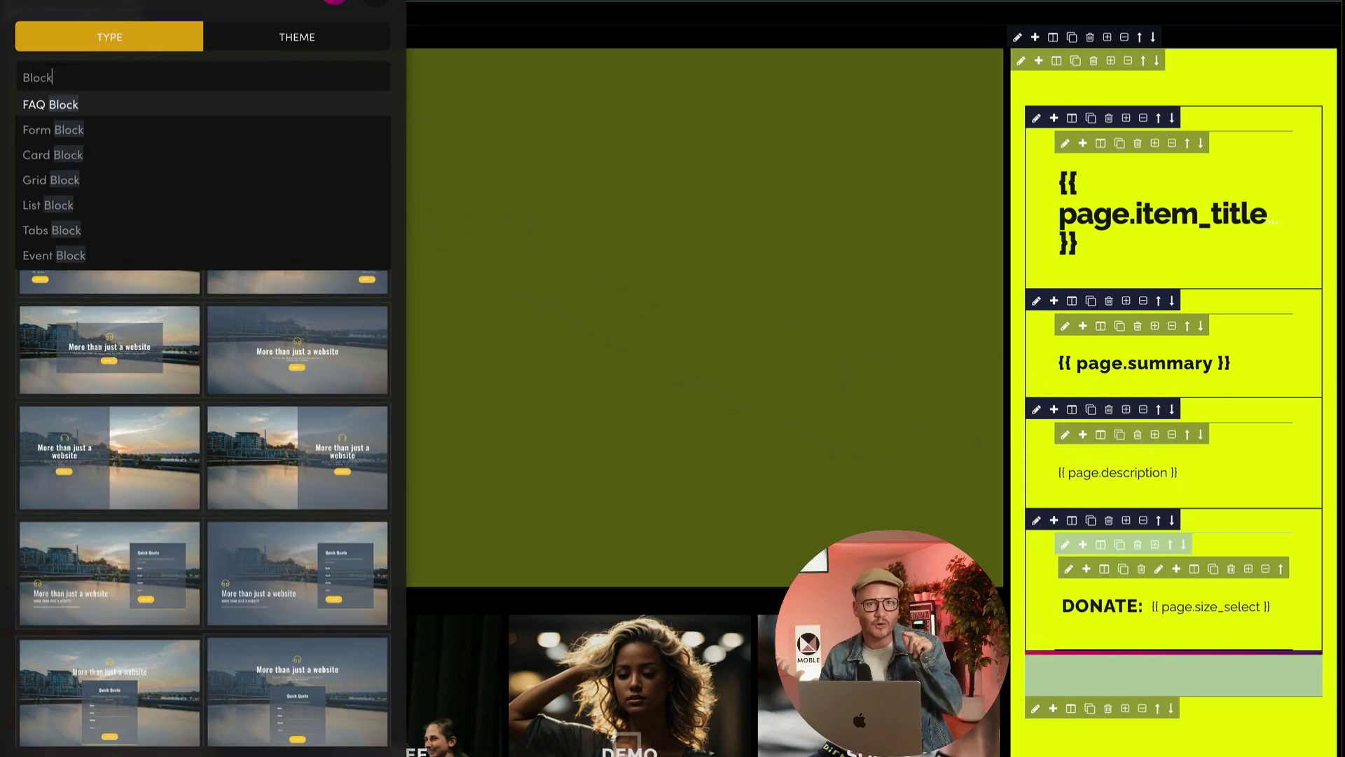
scroll(145, 204, "down", 2)
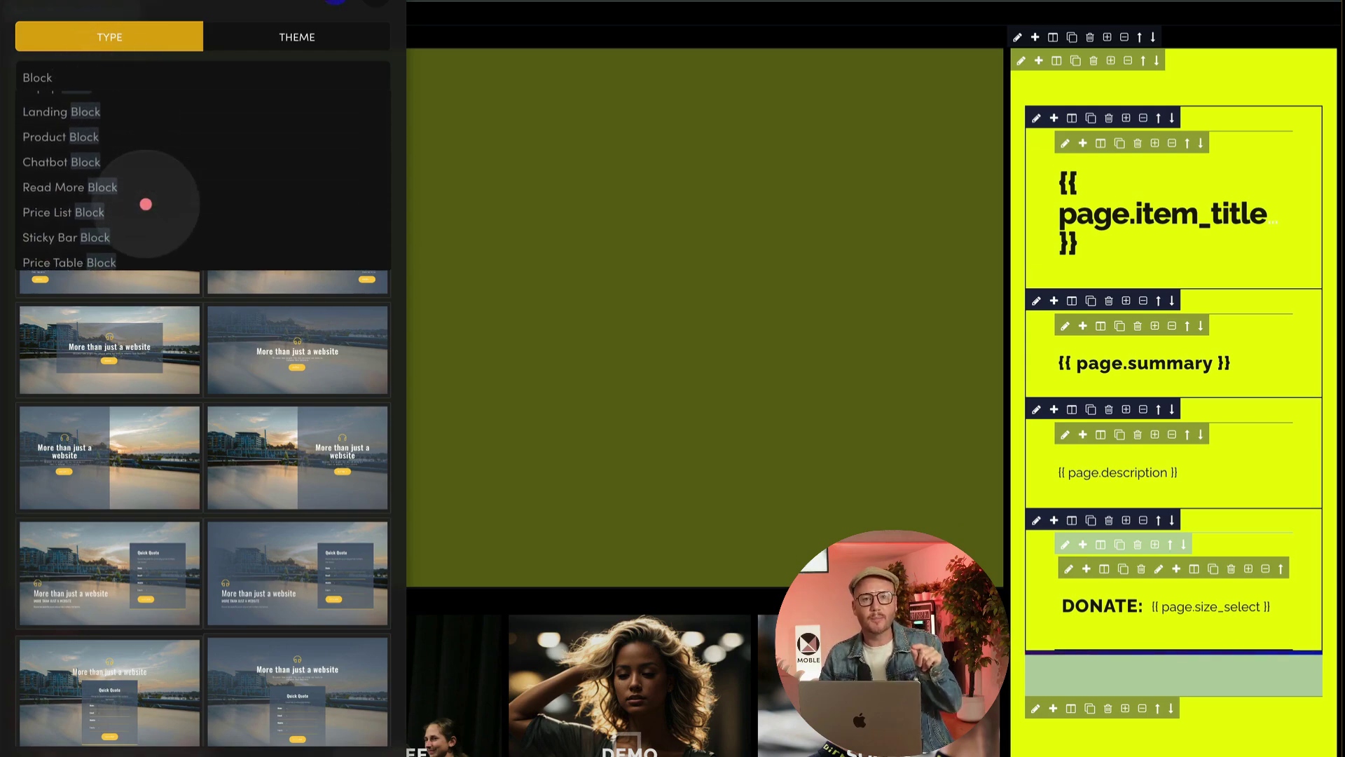
left_click(66, 137)
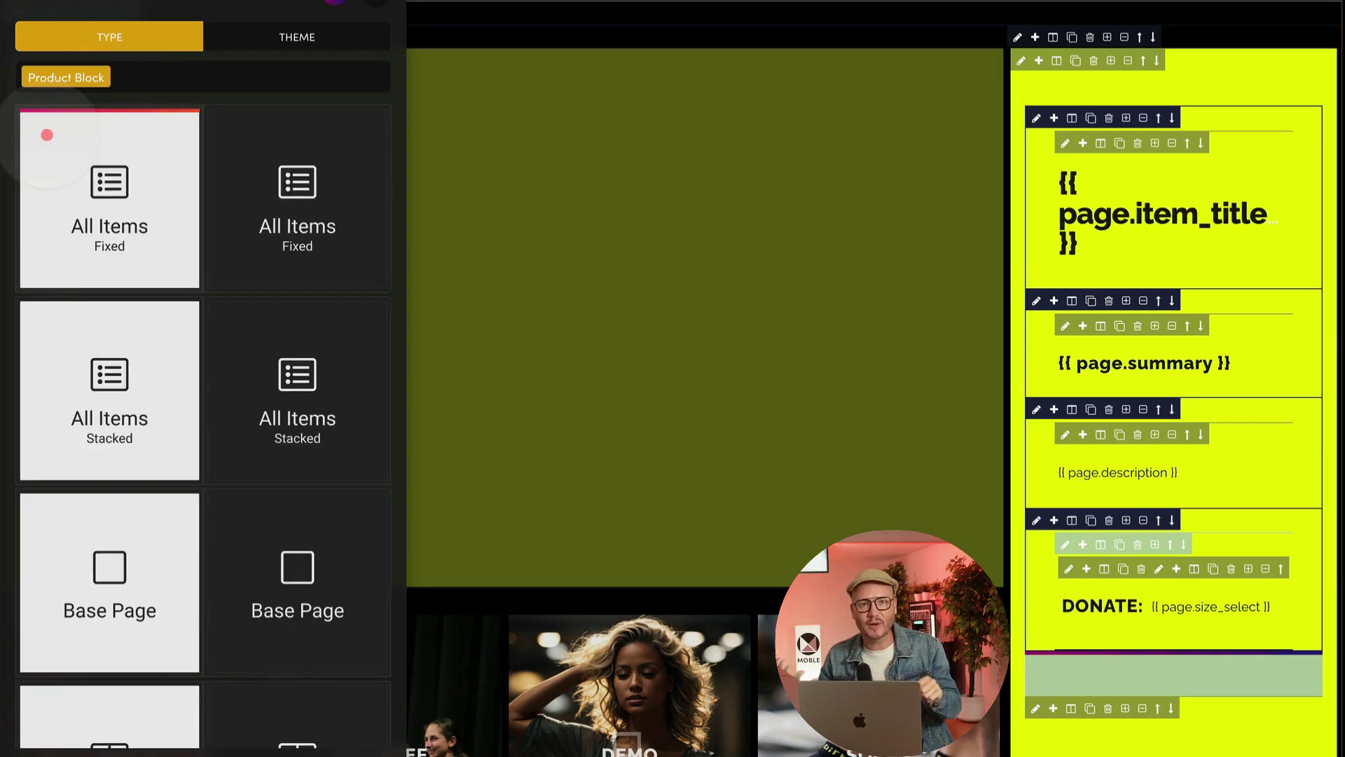
scroll(202, 192, "down", 15)
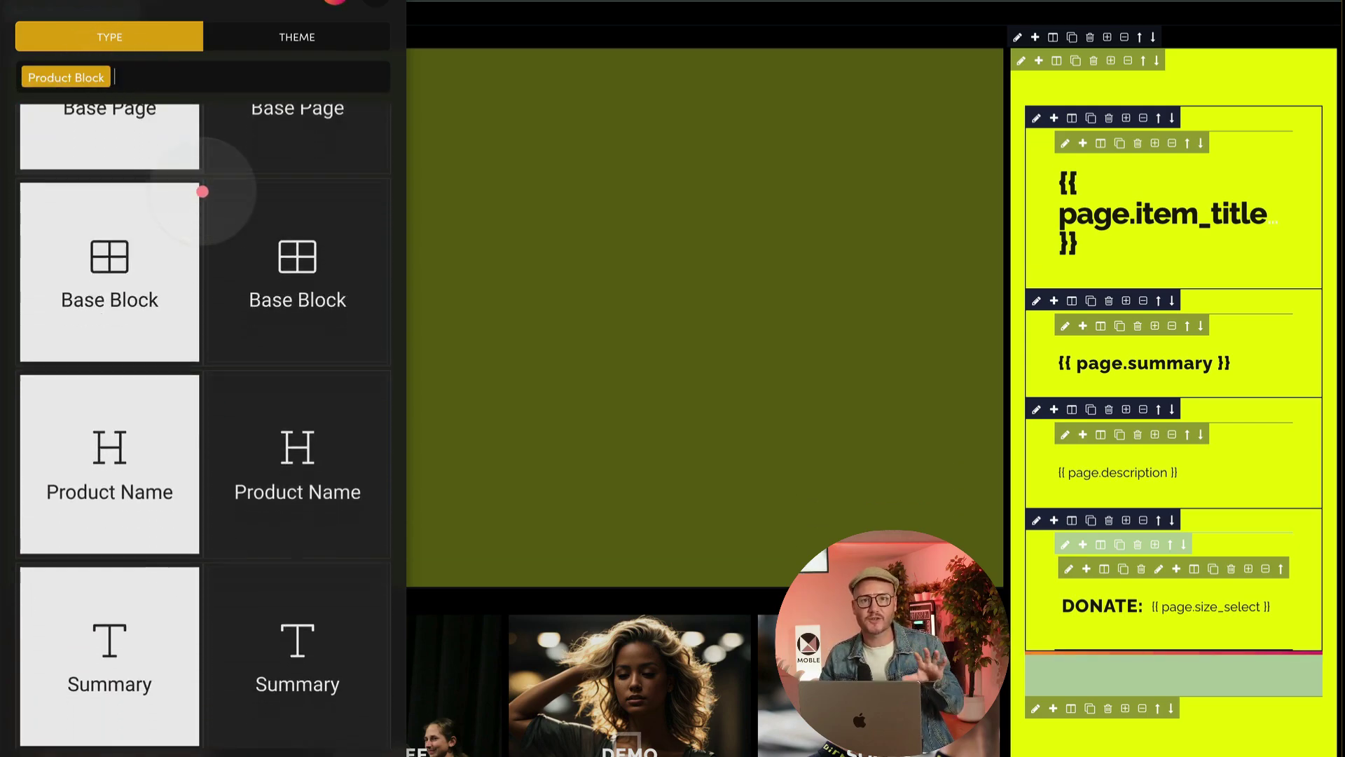
scroll(203, 191, "down", 15)
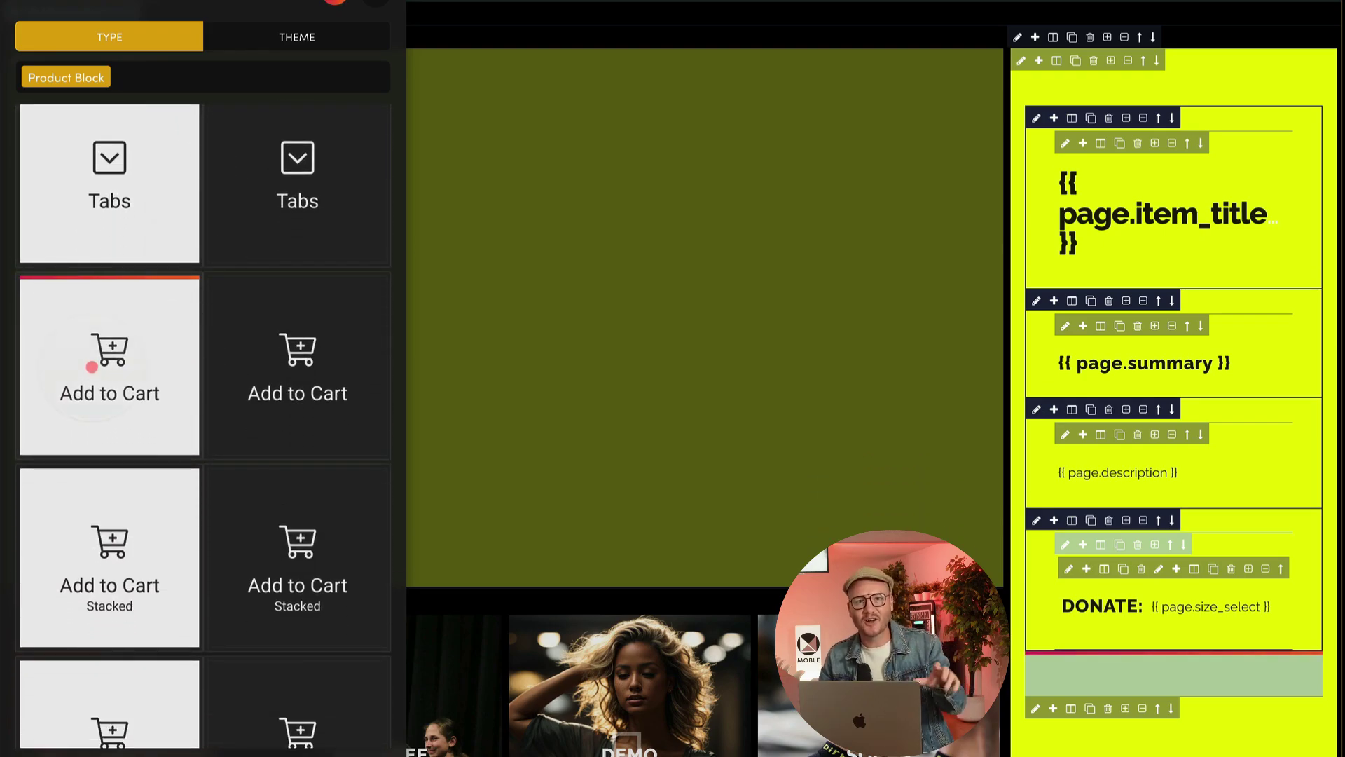
left_click(92, 367)
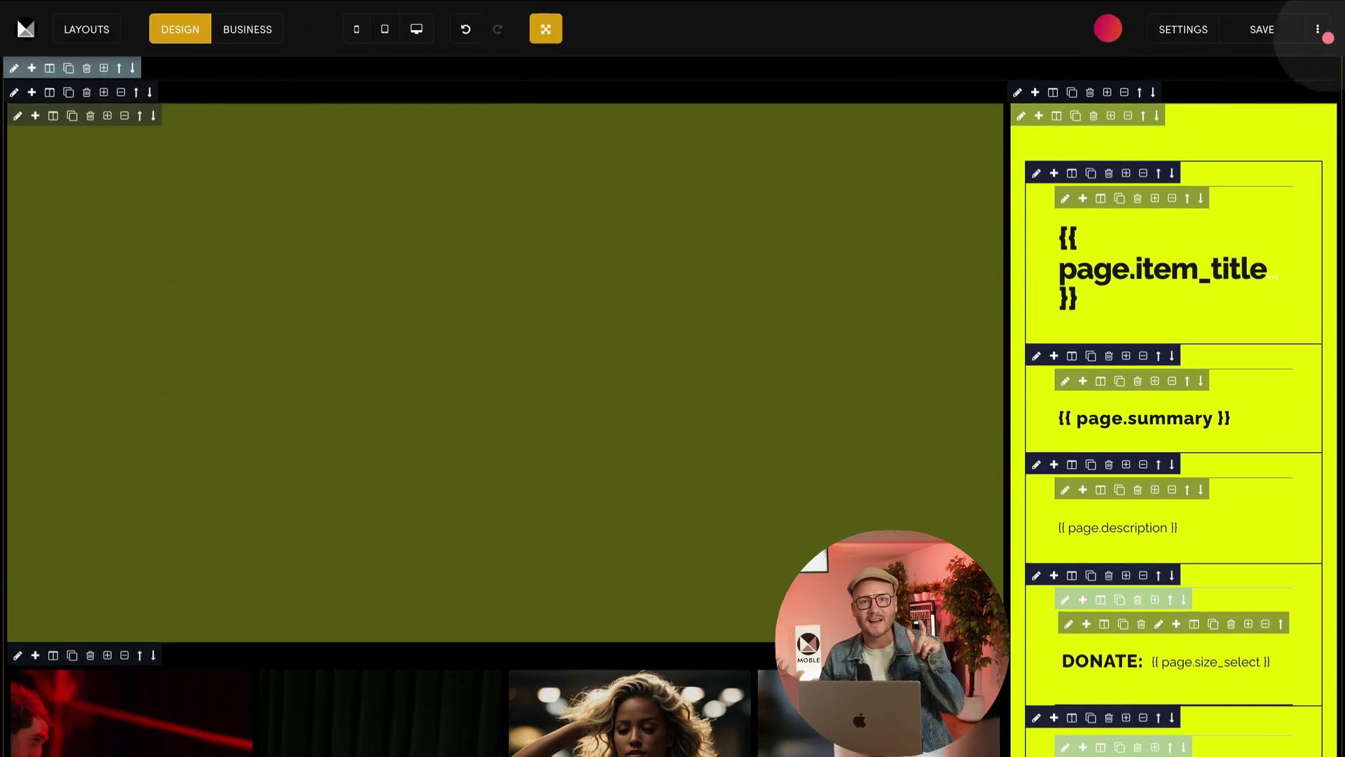
- Choose $500 in the live page's Donate dropdown, then go to the PRODUCT settings
left_click(1317, 29)
left_click(1278, 139)
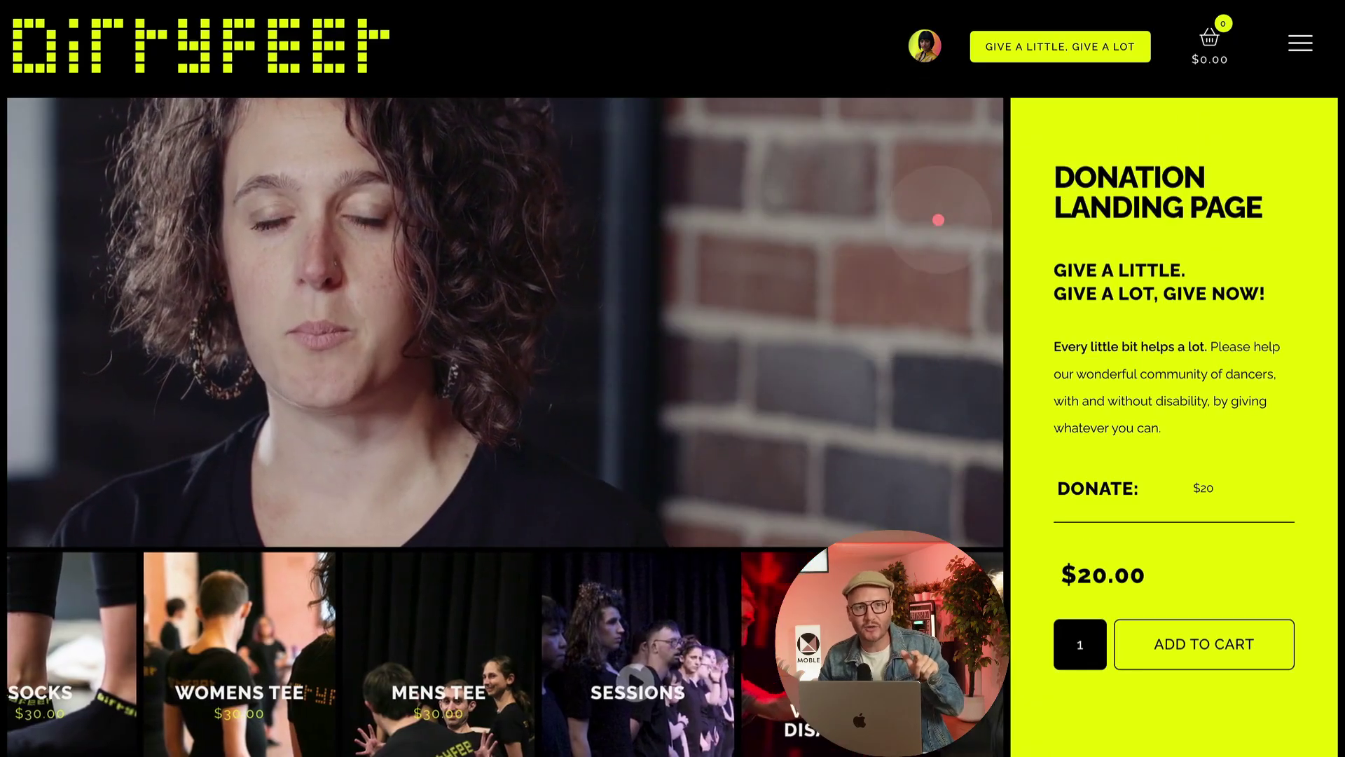
left_click(1203, 488)
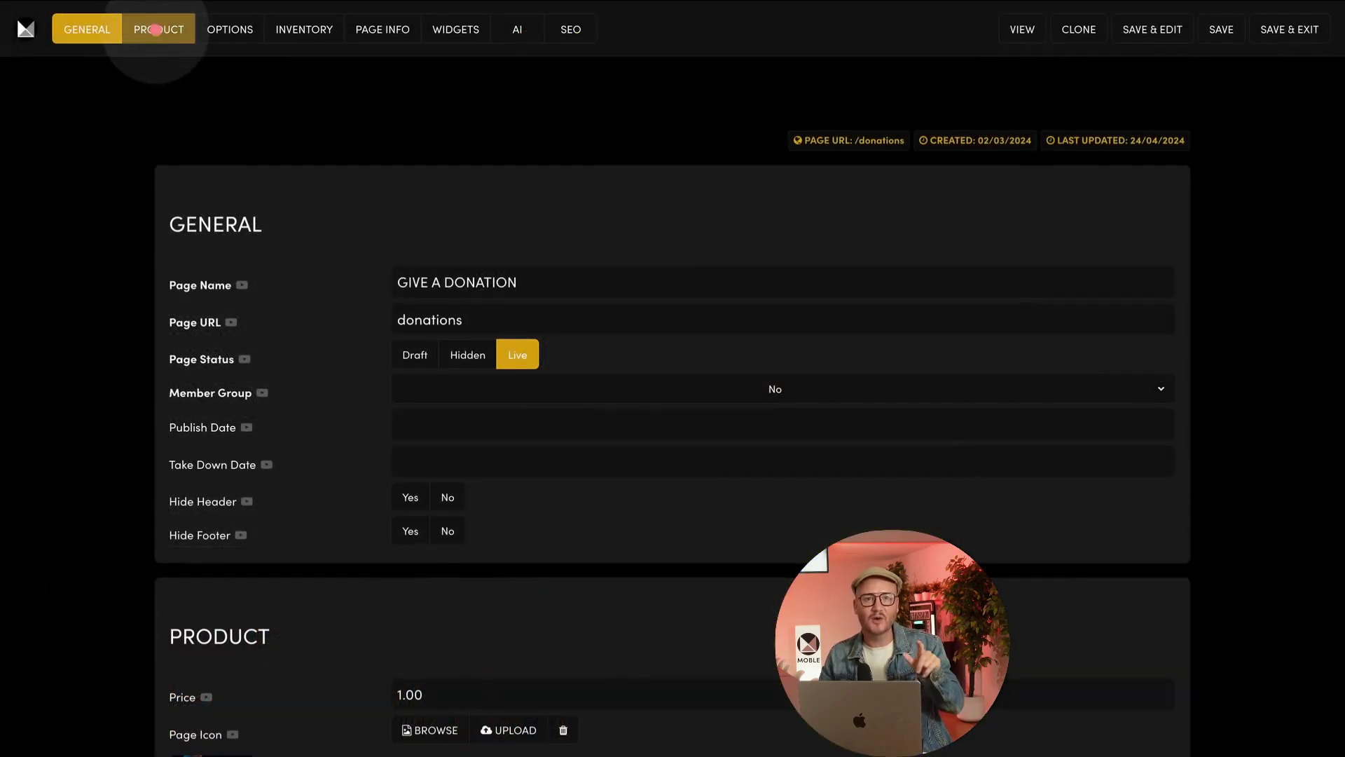
left_click(156, 30)
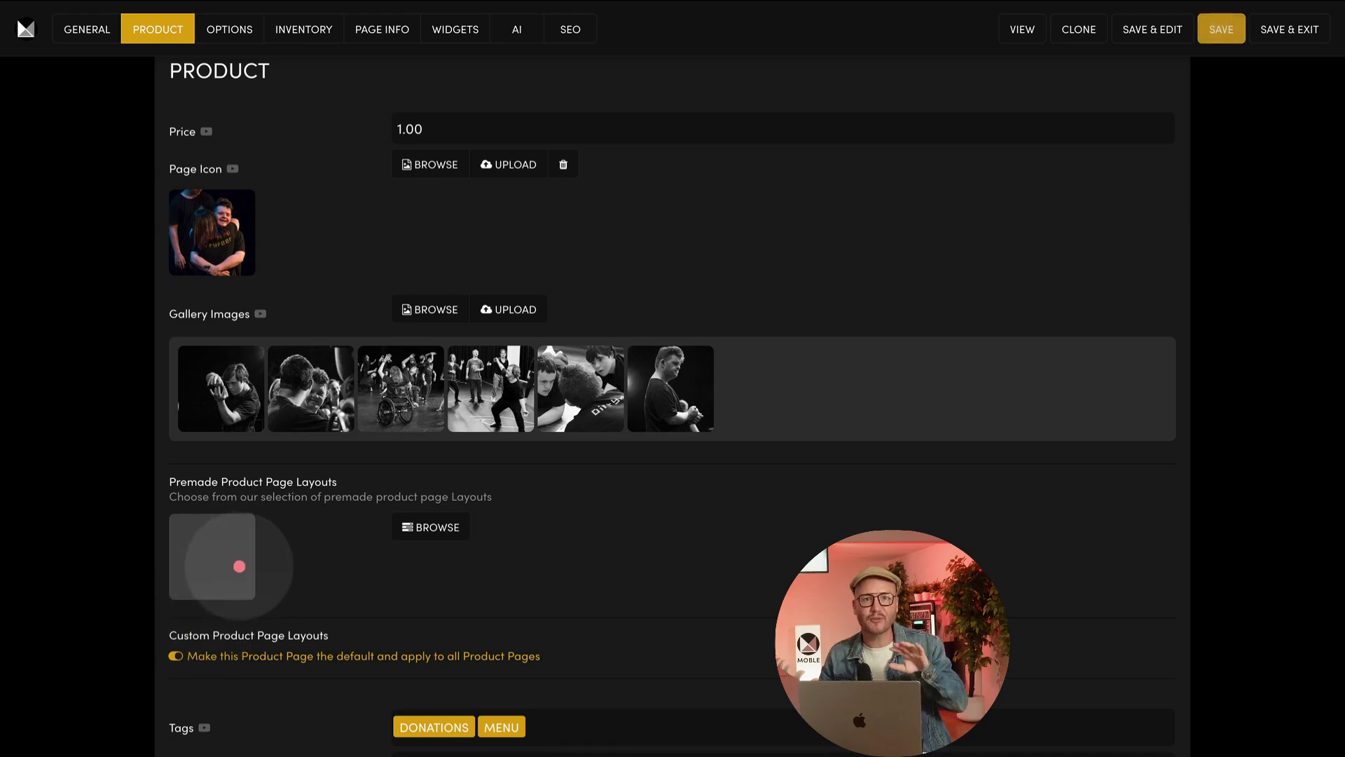
left_click(429, 527)
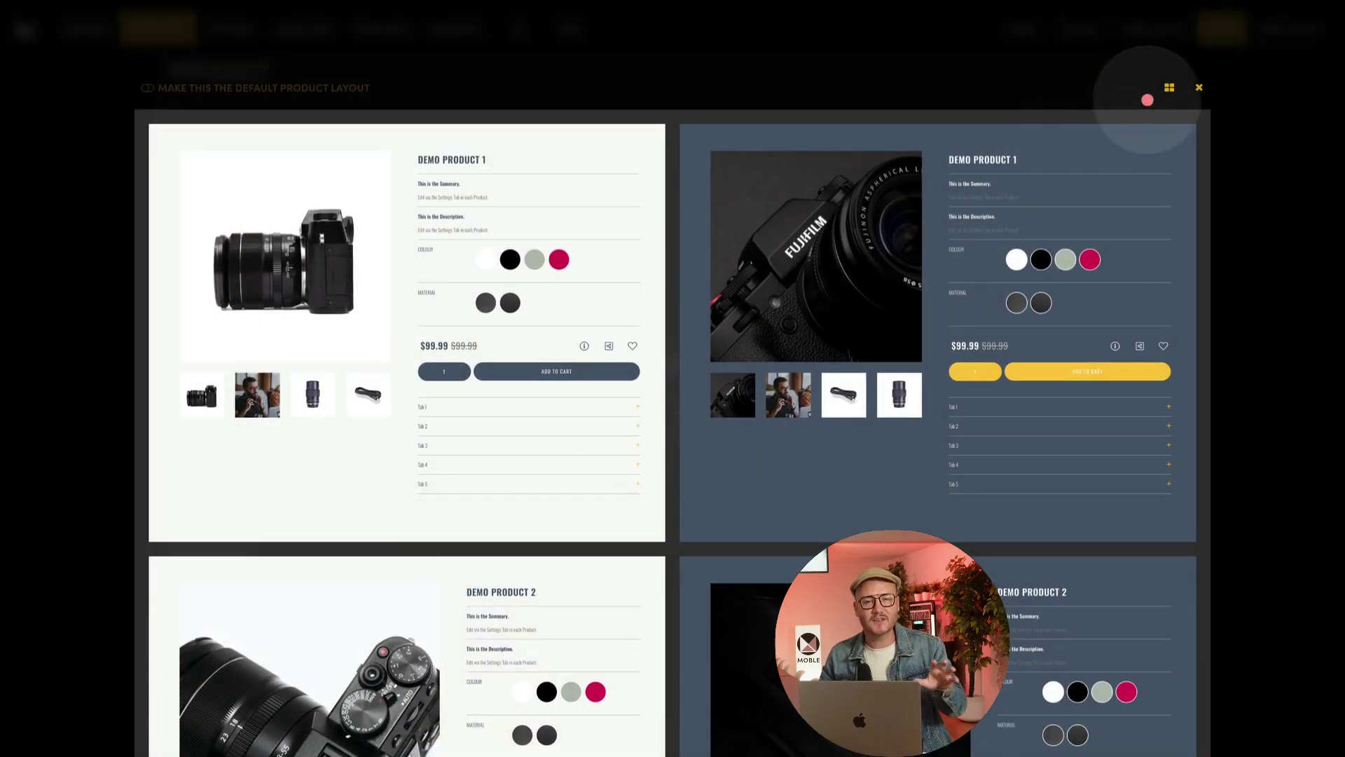
left_click(1169, 87)
scroll(1080, 424, "down", 5)
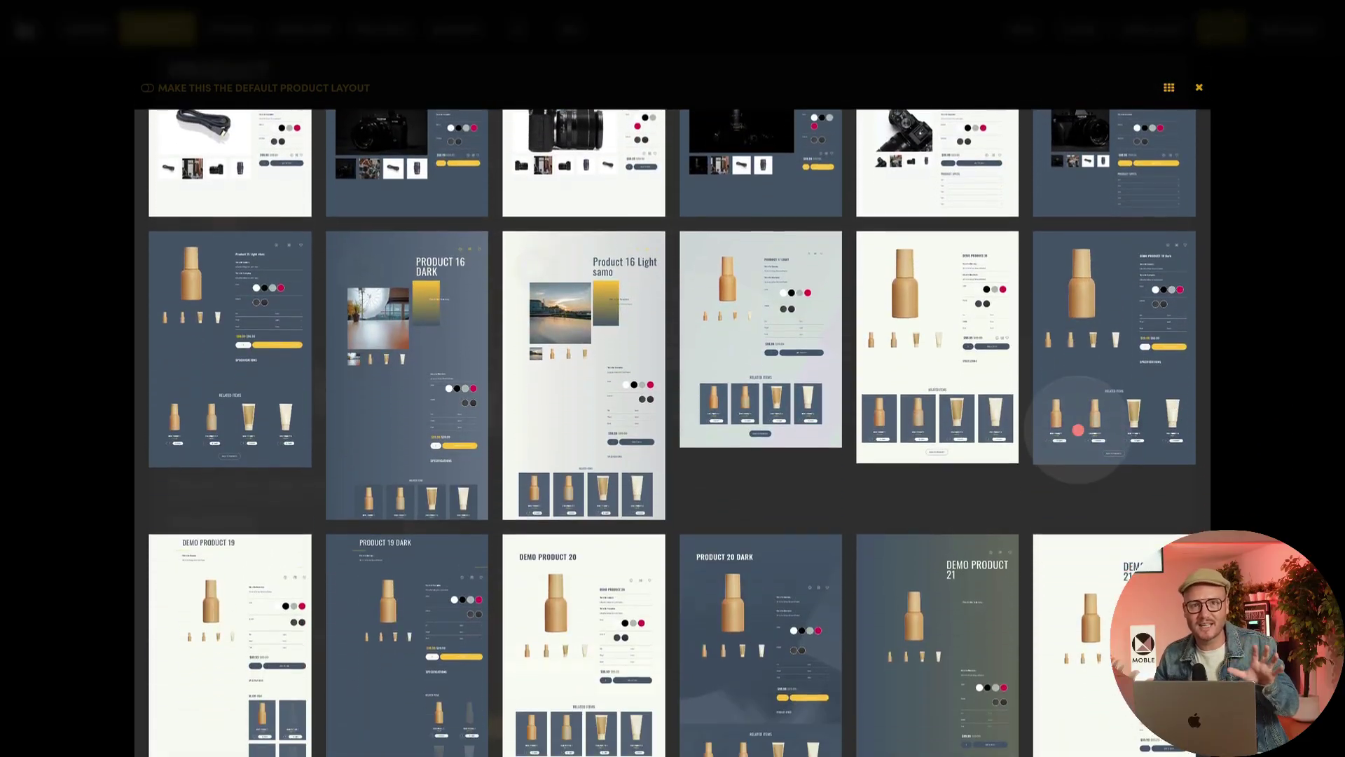
scroll(1078, 429, "down", 2)
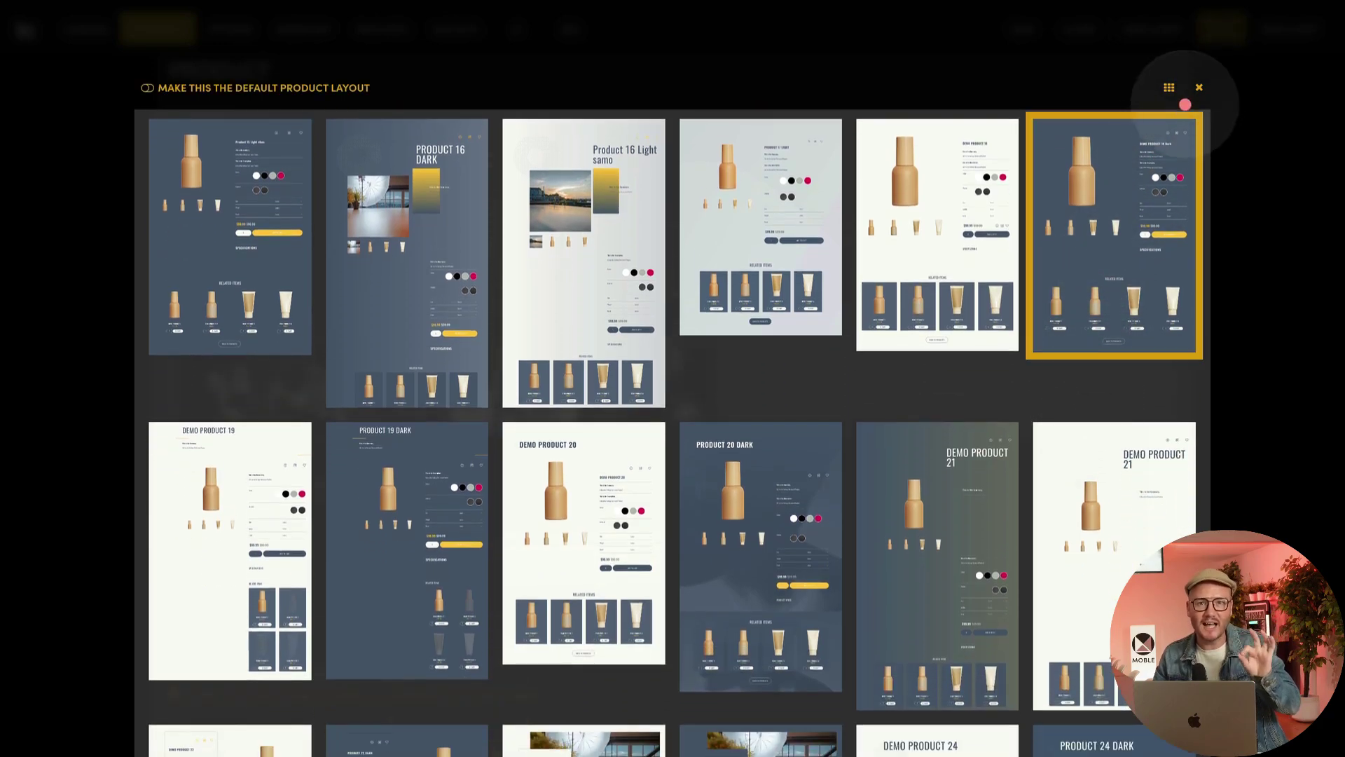
left_click(1201, 84)
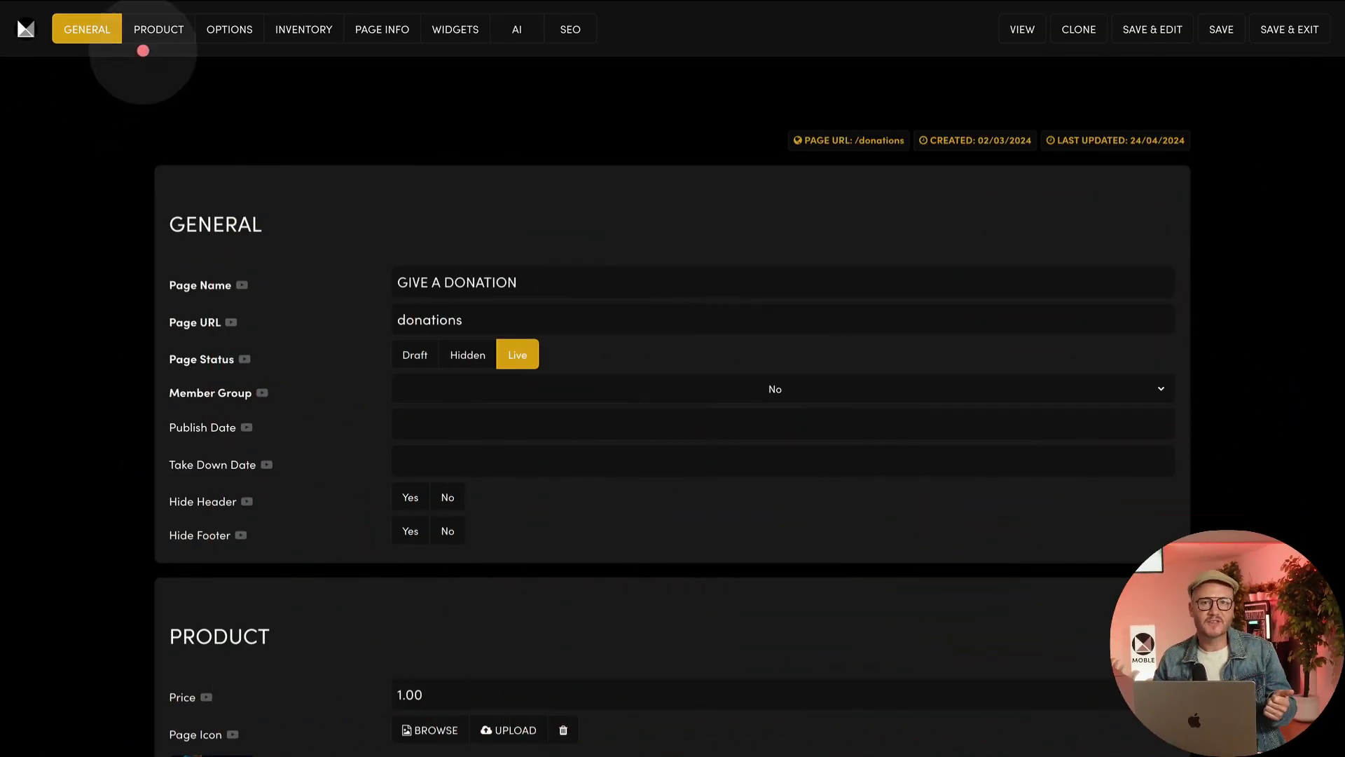
- Review the donation product's Page Info summary and description under PRODUCT
left_click(148, 31)
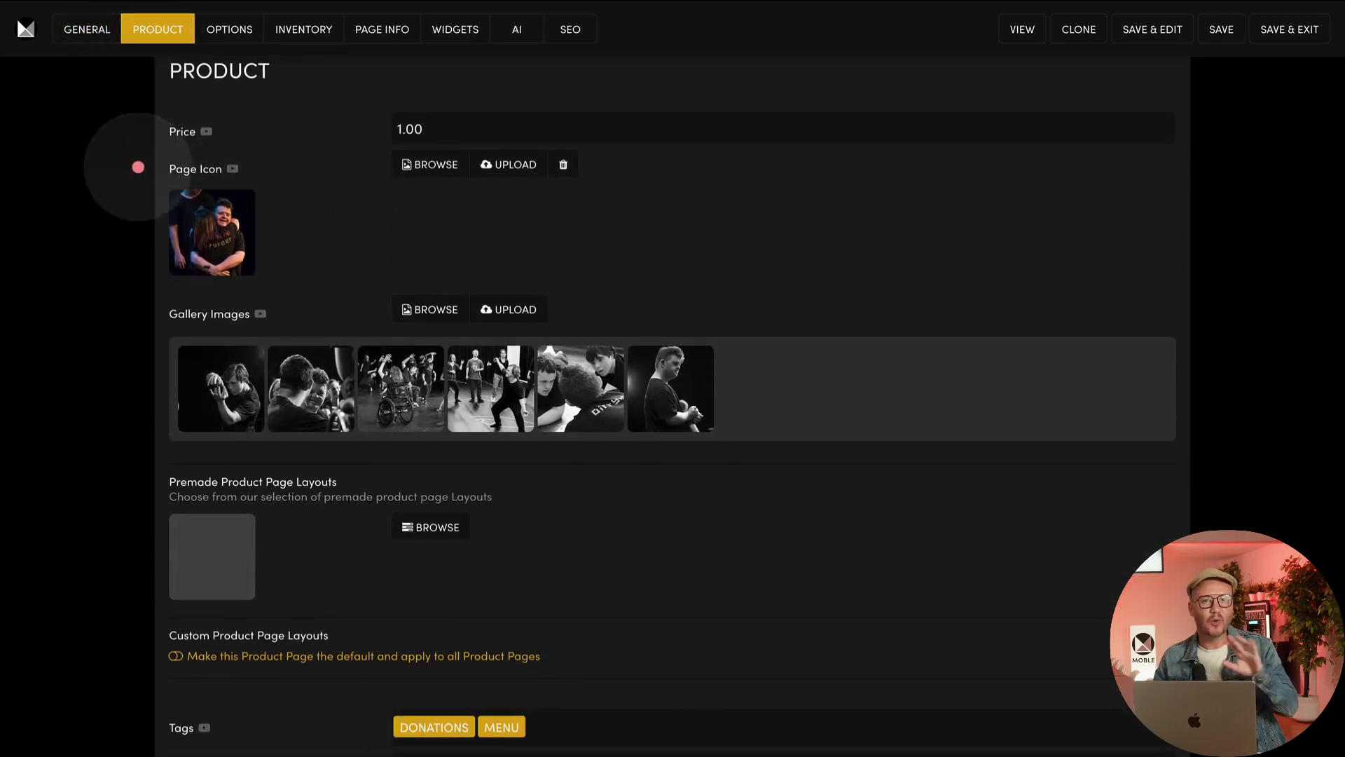
scroll(91, 203, "down", 10)
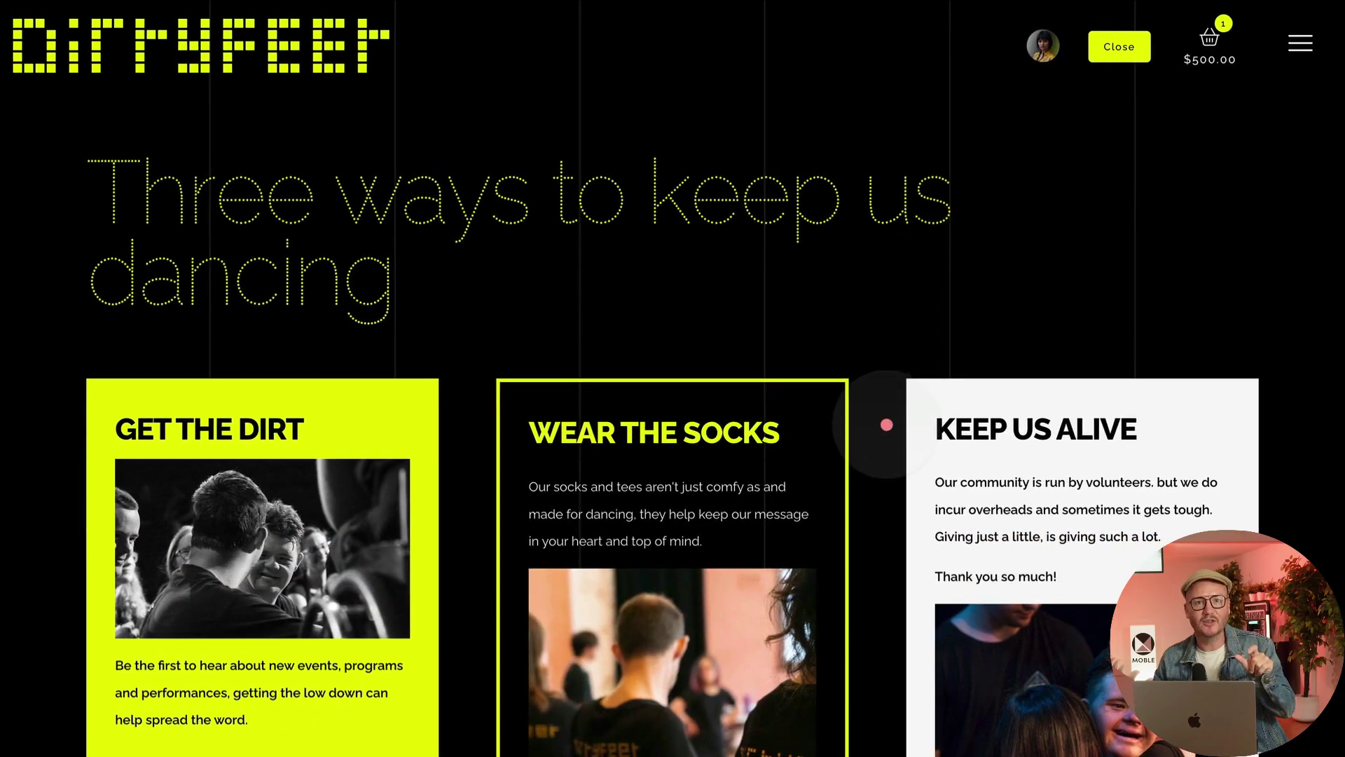
scroll(886, 423, "down", 7)
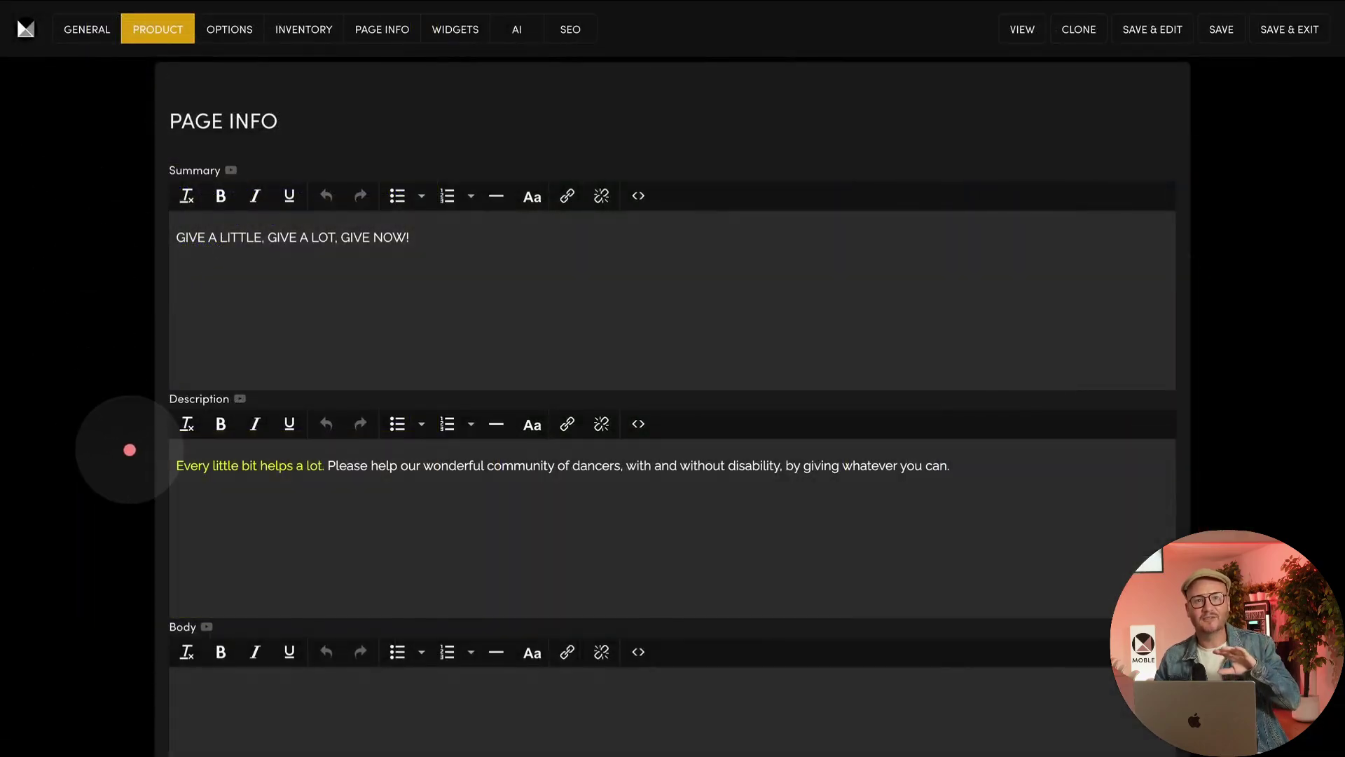
scroll(129, 451, "down", 4)
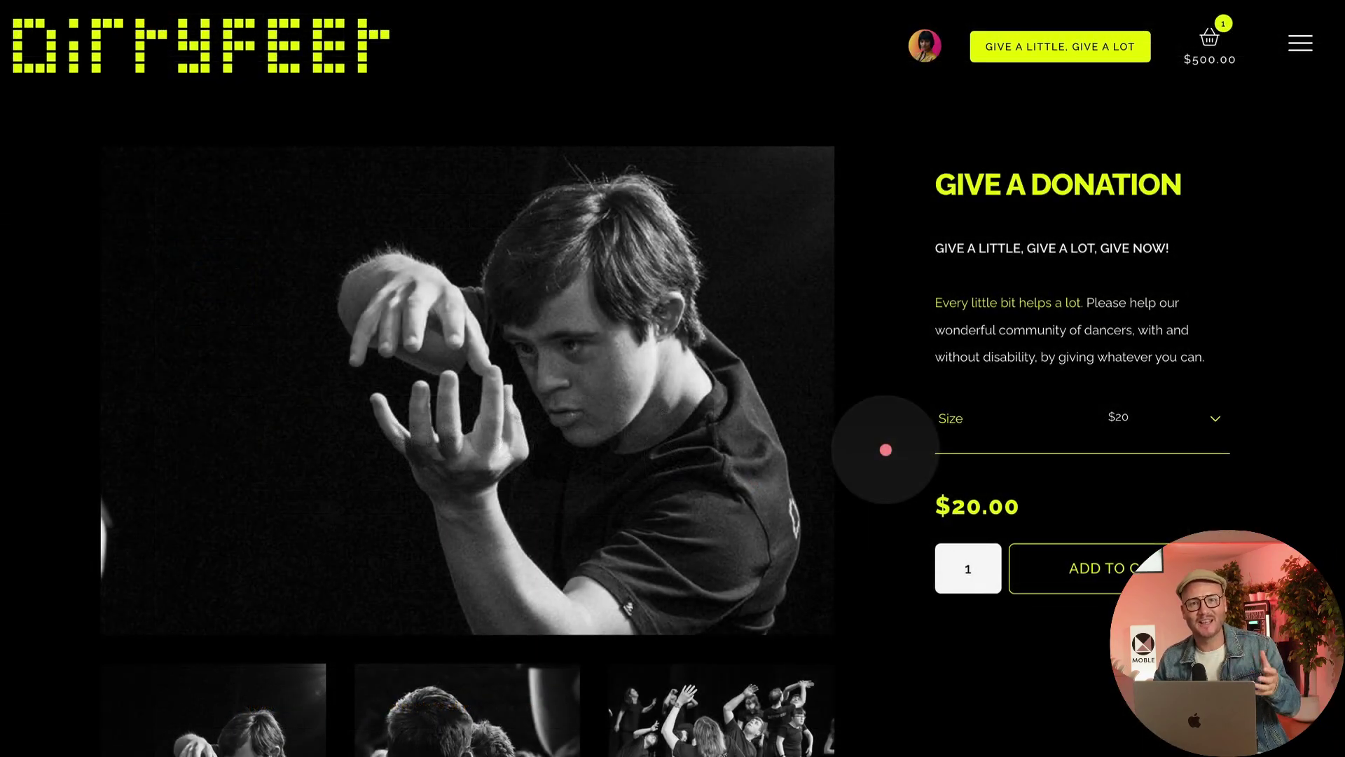
- Change the size selector's label text to DONATE
scroll(881, 451, "down", 3)
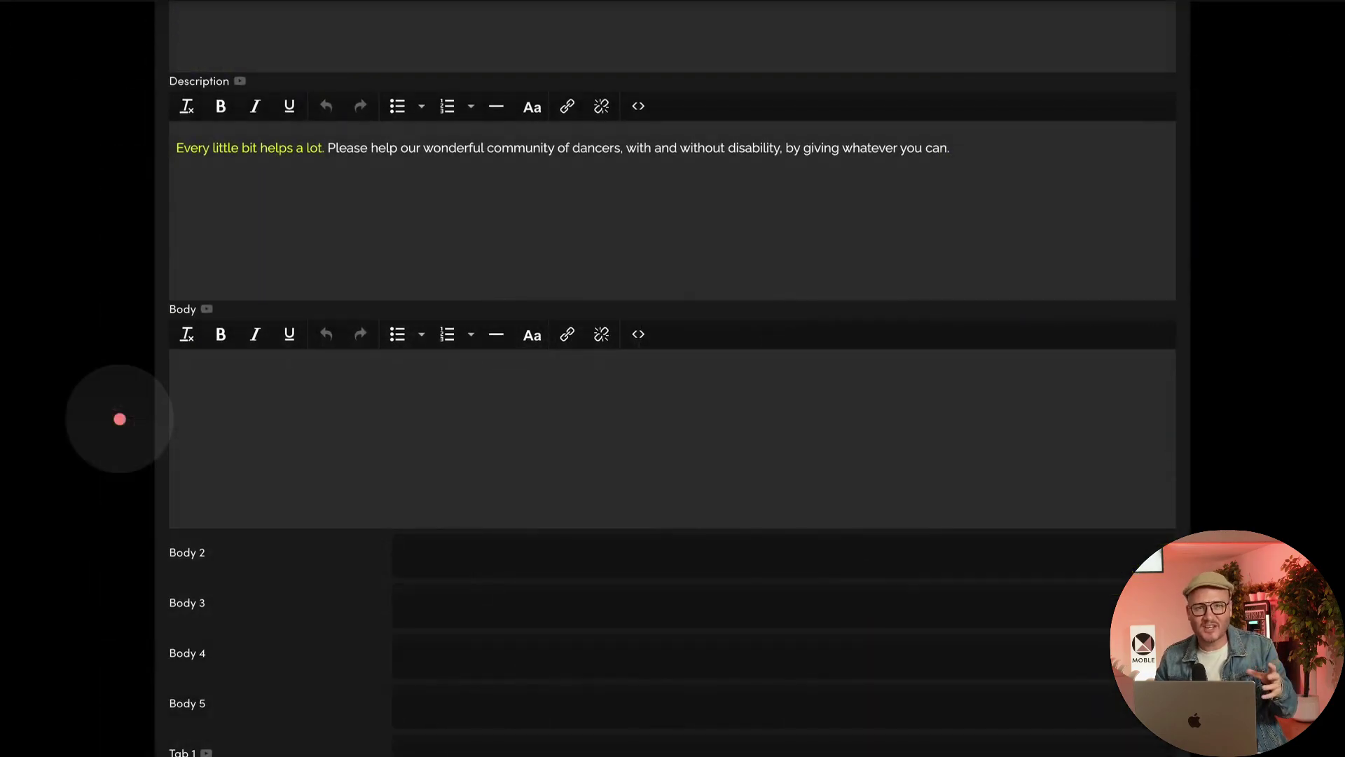
scroll(120, 419, "down", 5)
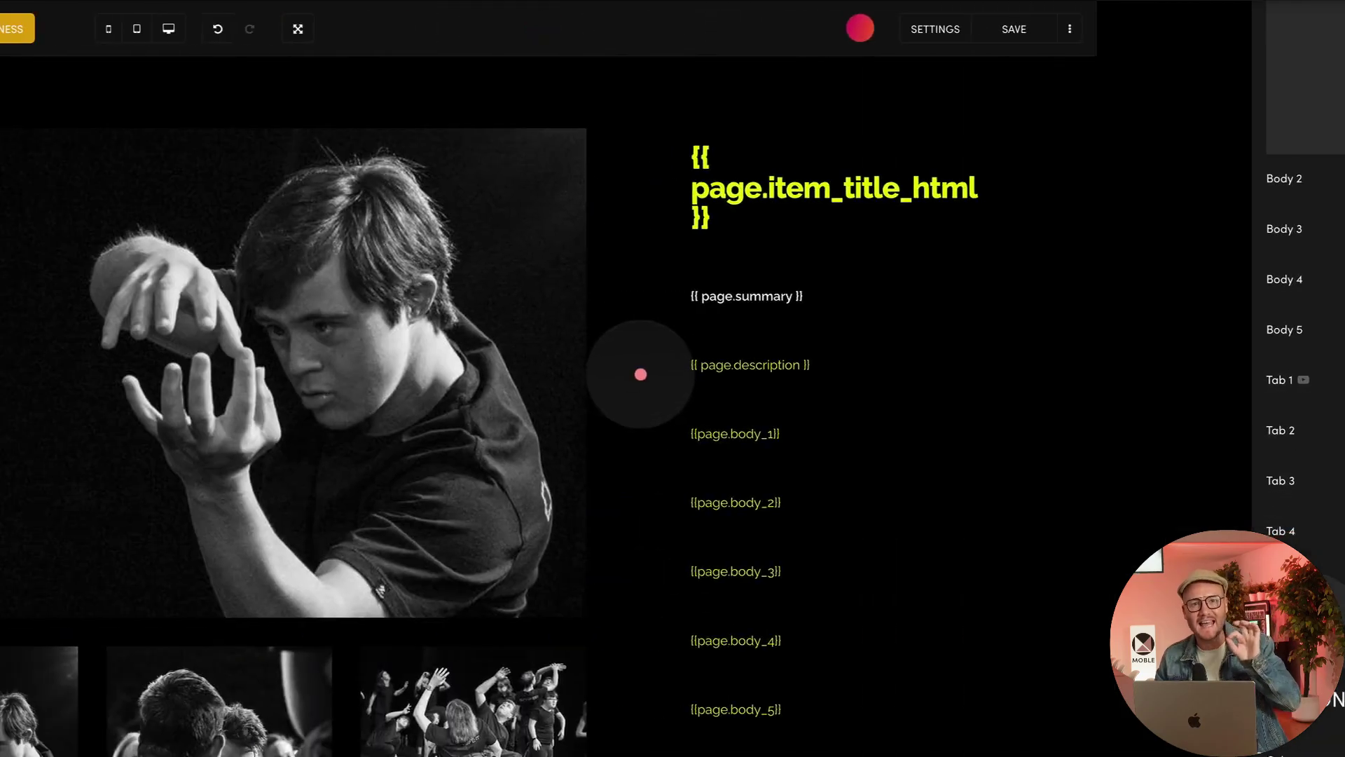
scroll(888, 375, "down", 6)
scroll(889, 374, "down", 4)
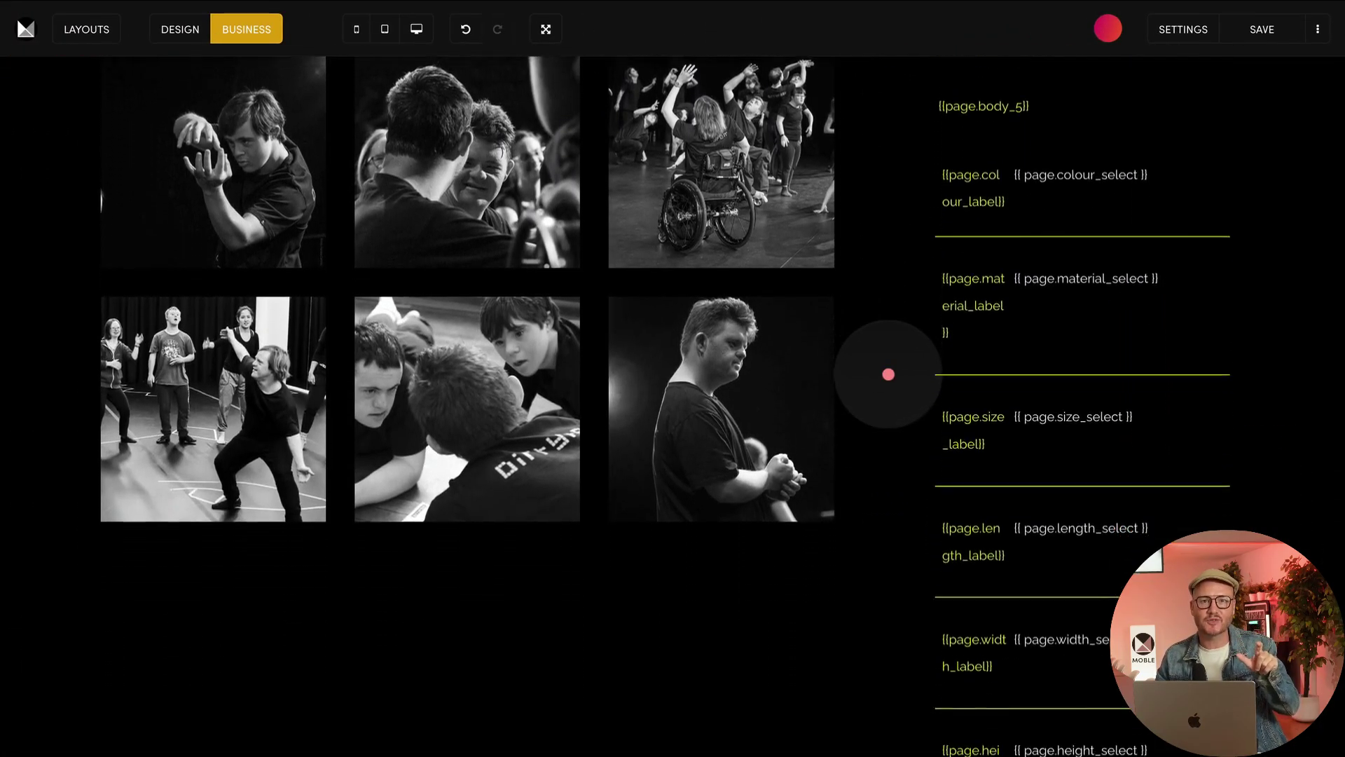
left_click(938, 354)
type("DONATE")
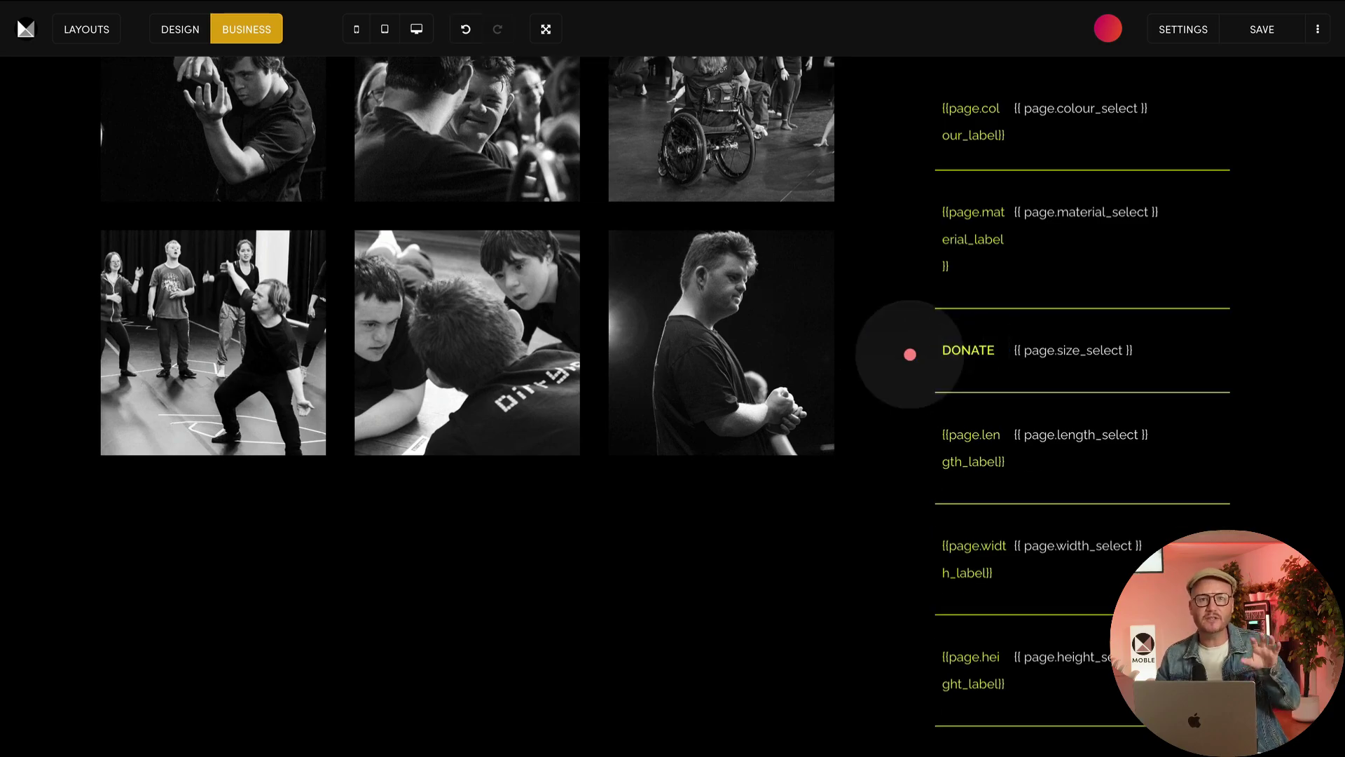
- Retitle the first product info field heading to TERMS
scroll(910, 354, "down", 20)
scroll(909, 354, "down", 6)
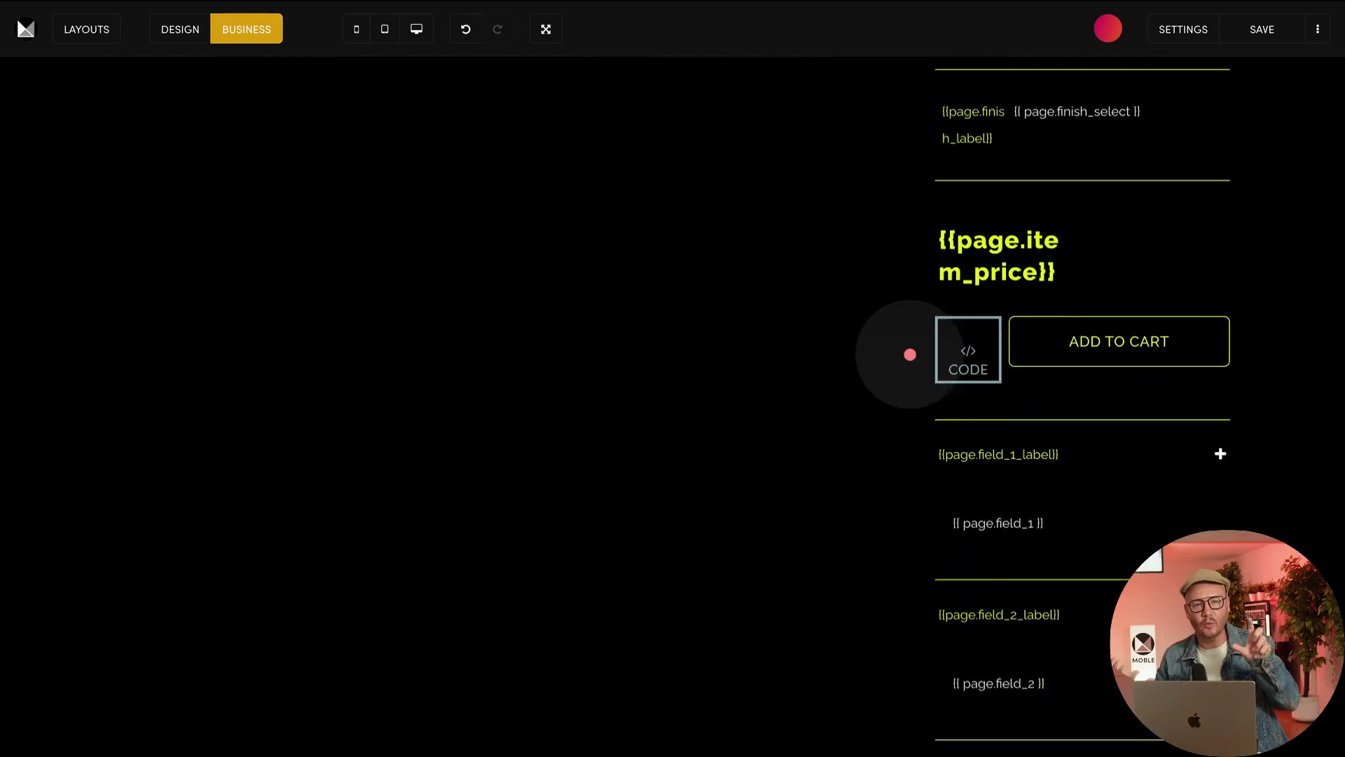
left_click(990, 325)
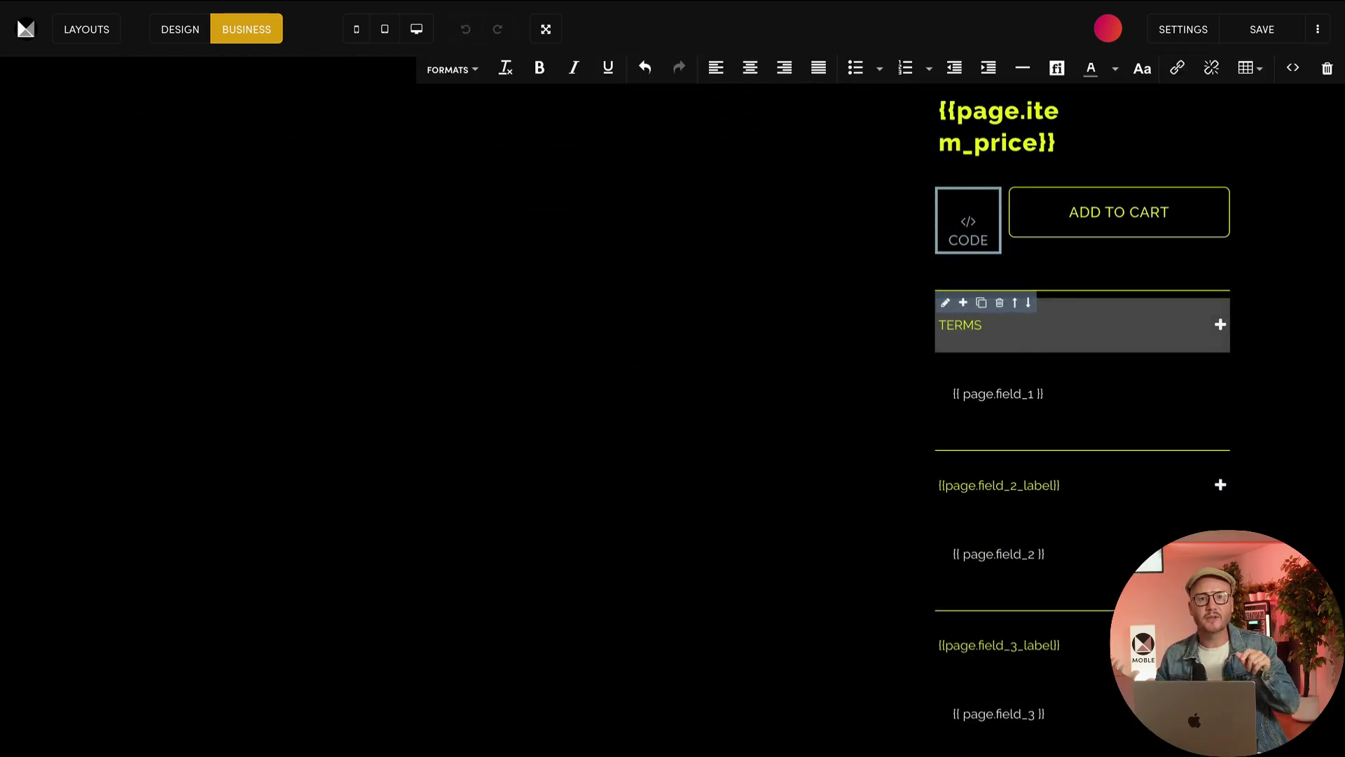
left_click(899, 331)
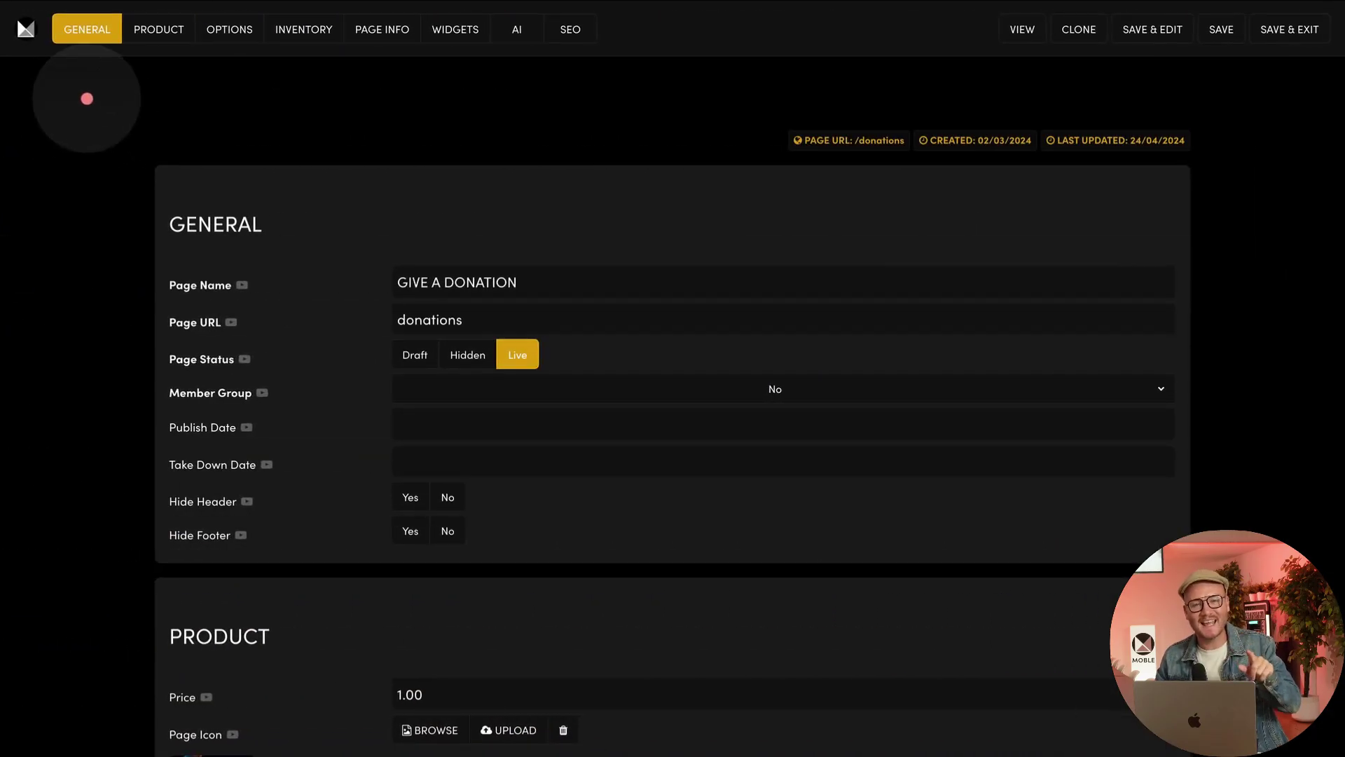
left_click(150, 36)
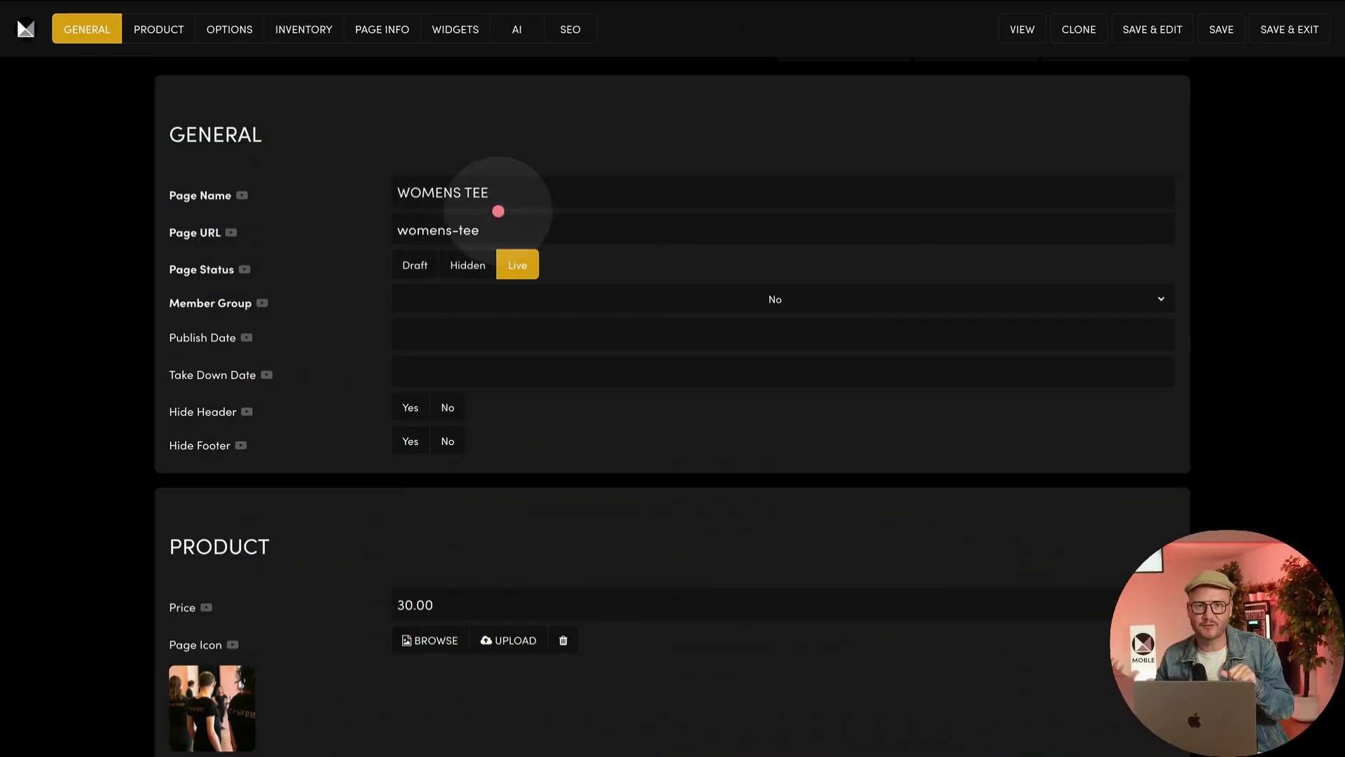
- Add Black, Cream and Pink colour options to the WOMENS TEE
left_click(230, 30)
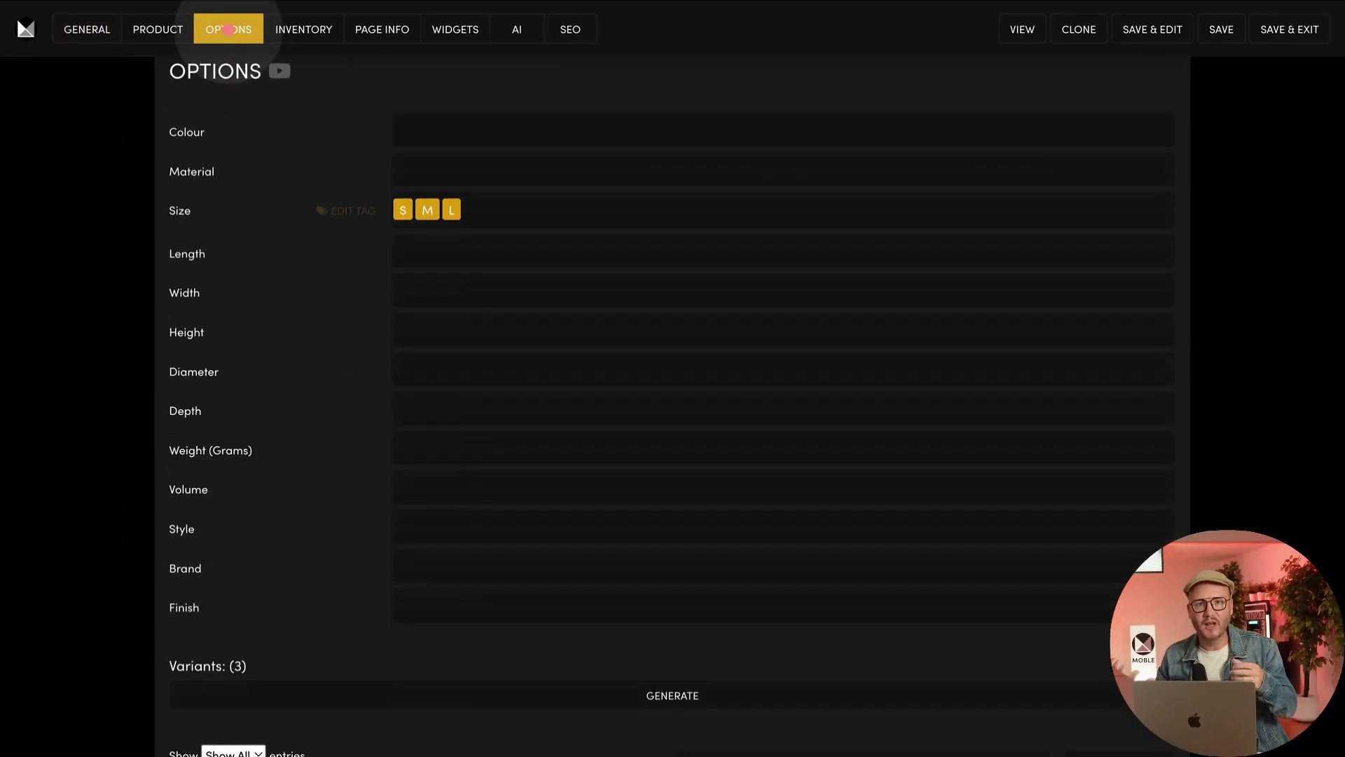
left_click(300, 141)
type("Black")
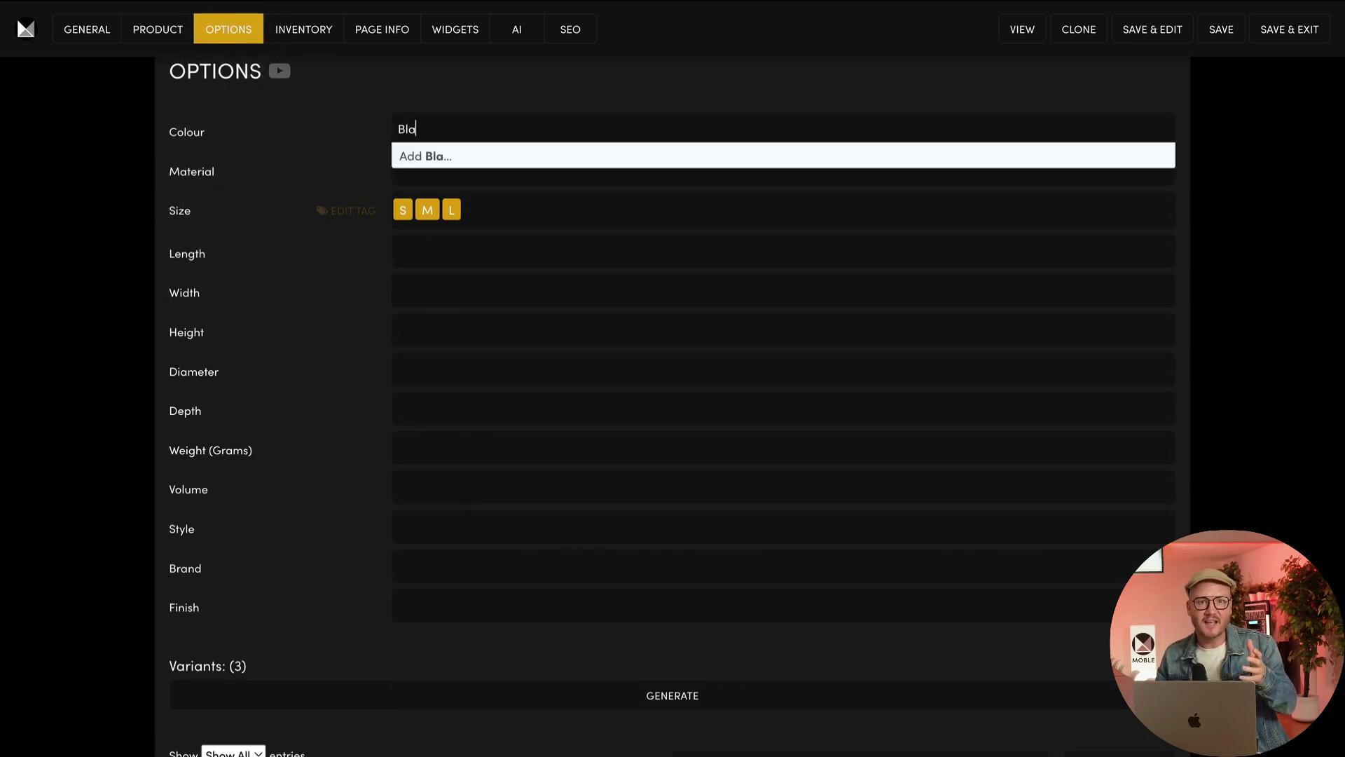
key("Return")
type("Cream")
key("Return")
type("Pink")
key("Return")
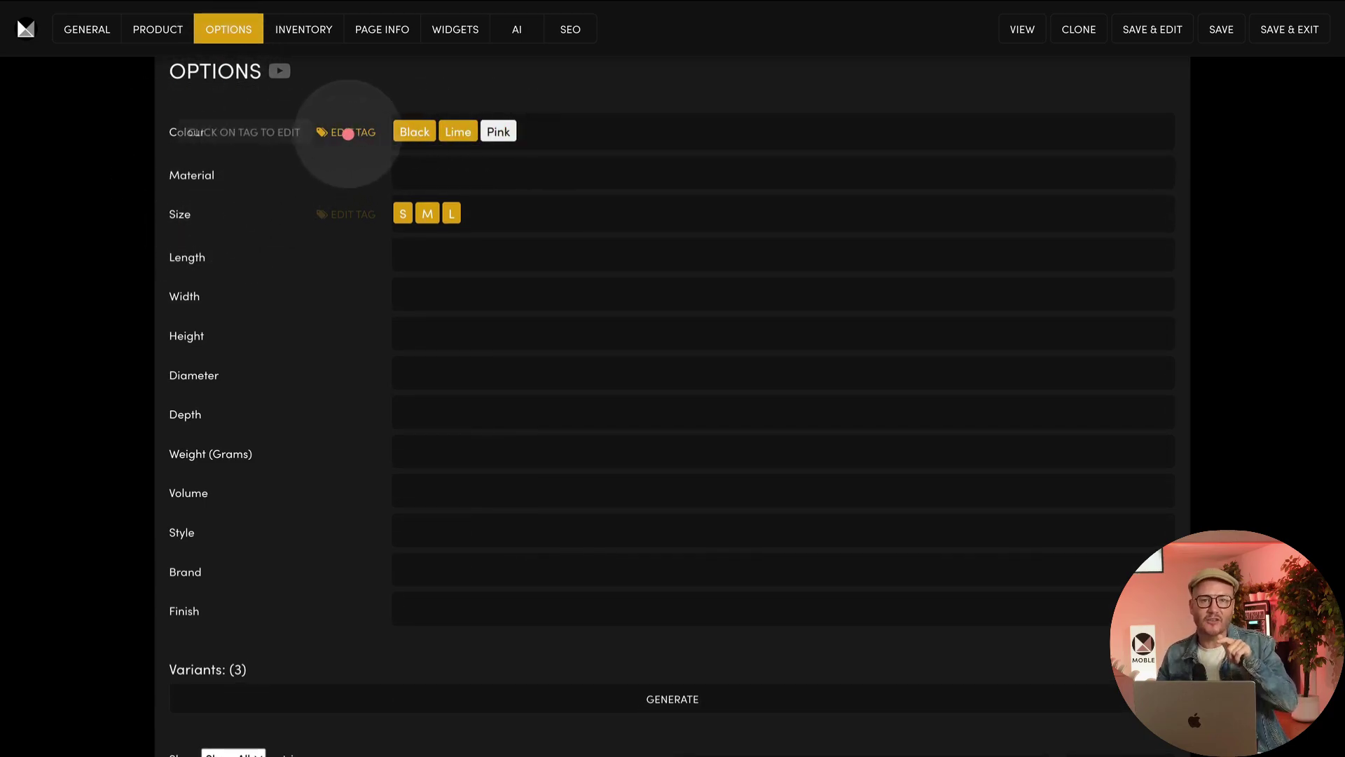
- Set the Pink tag colour to #dd0072 and save it
left_click(349, 133)
left_click(517, 438)
type("#dd0072")
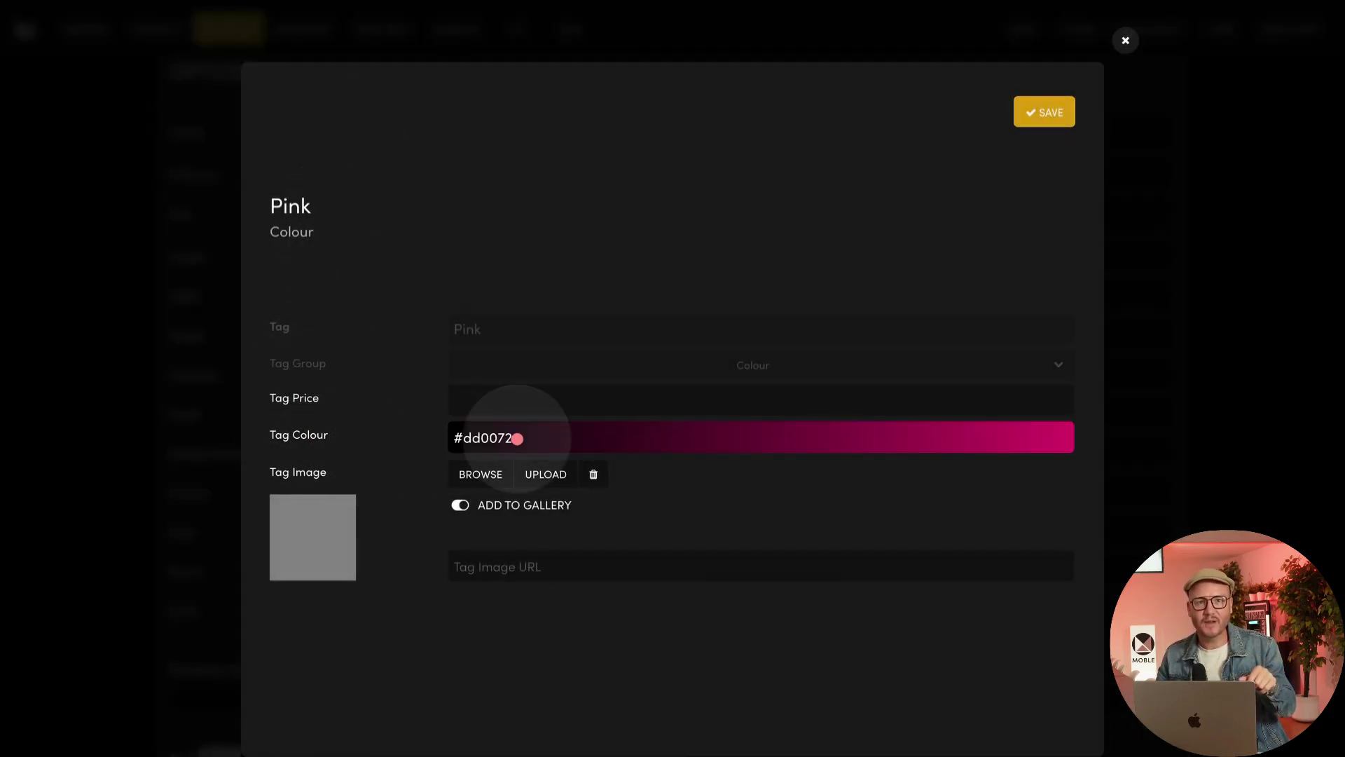
left_click(1043, 112)
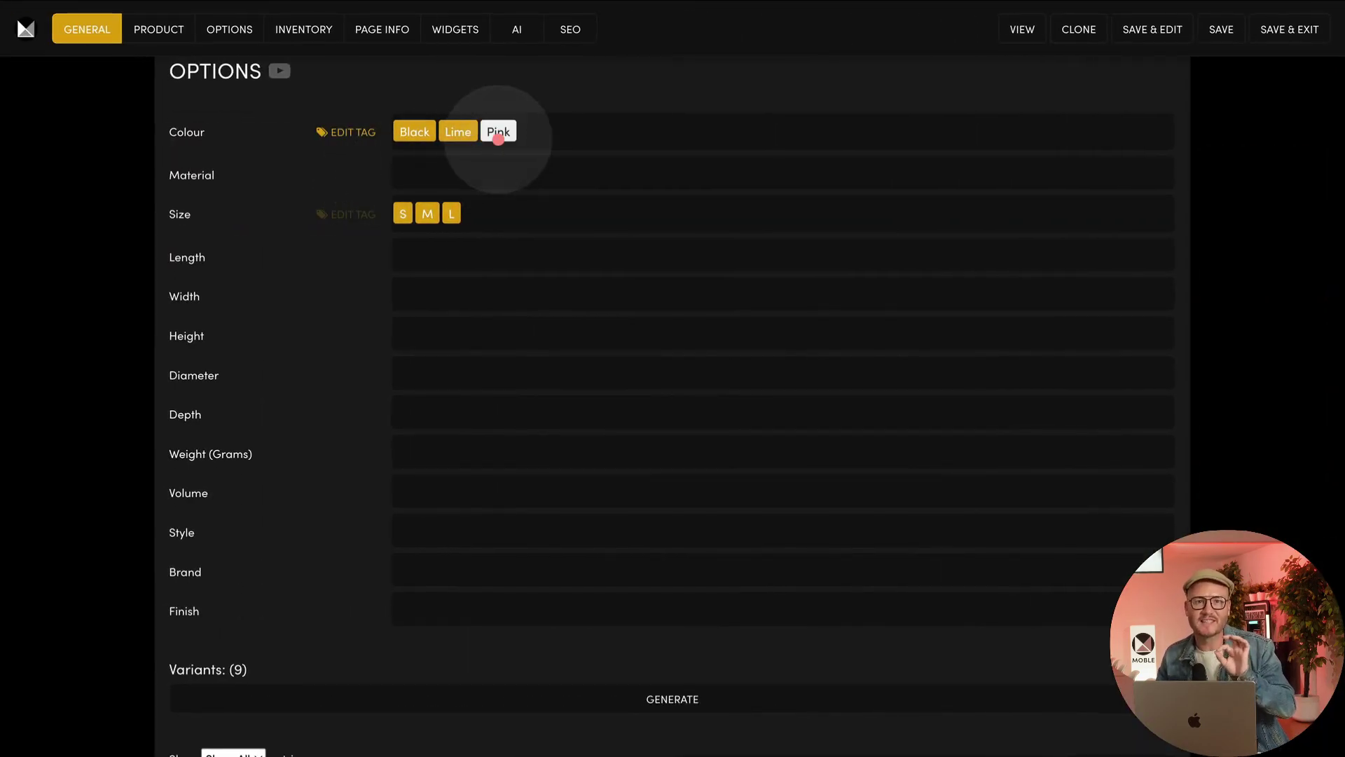
- Attach the pink tee image to the Pink colour tag
left_click(359, 131)
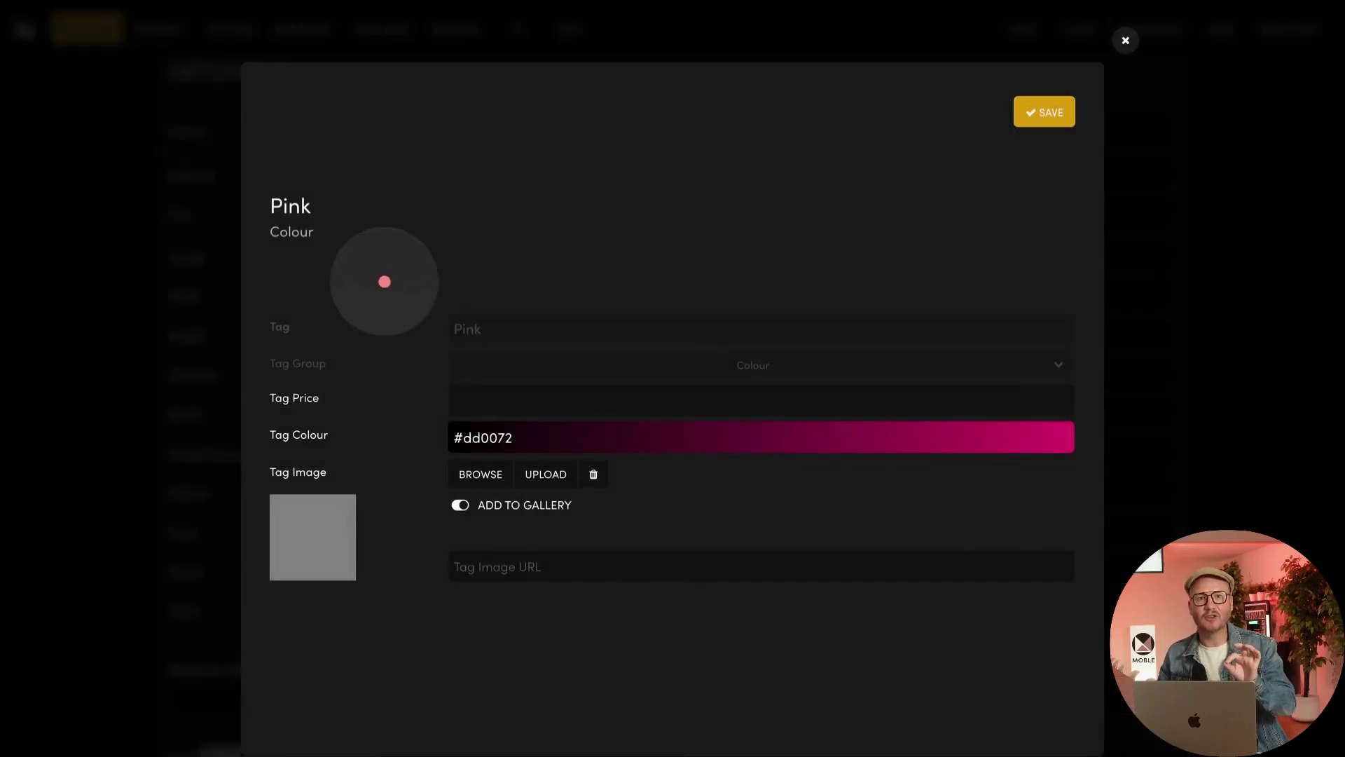
left_click(480, 473)
left_click(886, 276)
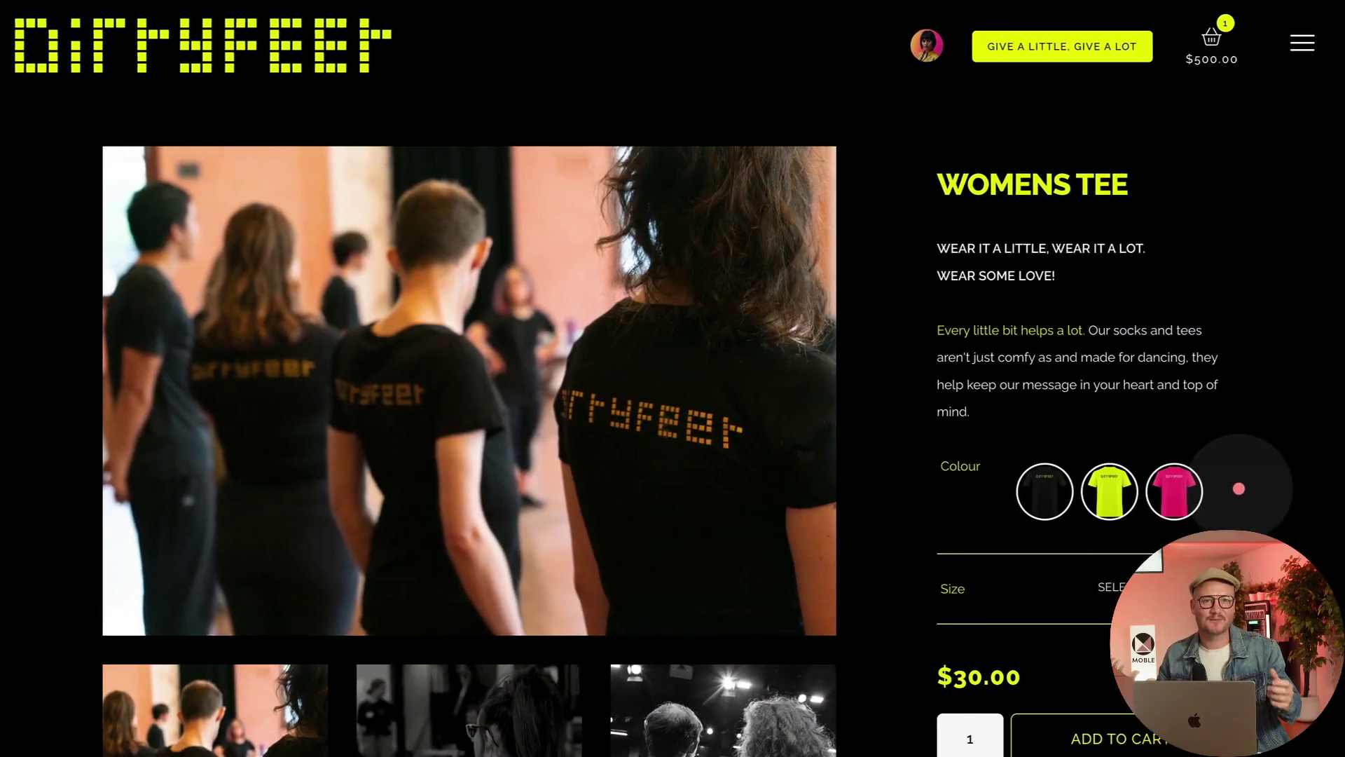
- Preview the Lime and then the Black tee on the storefront page
left_click(1115, 493)
left_click(1044, 490)
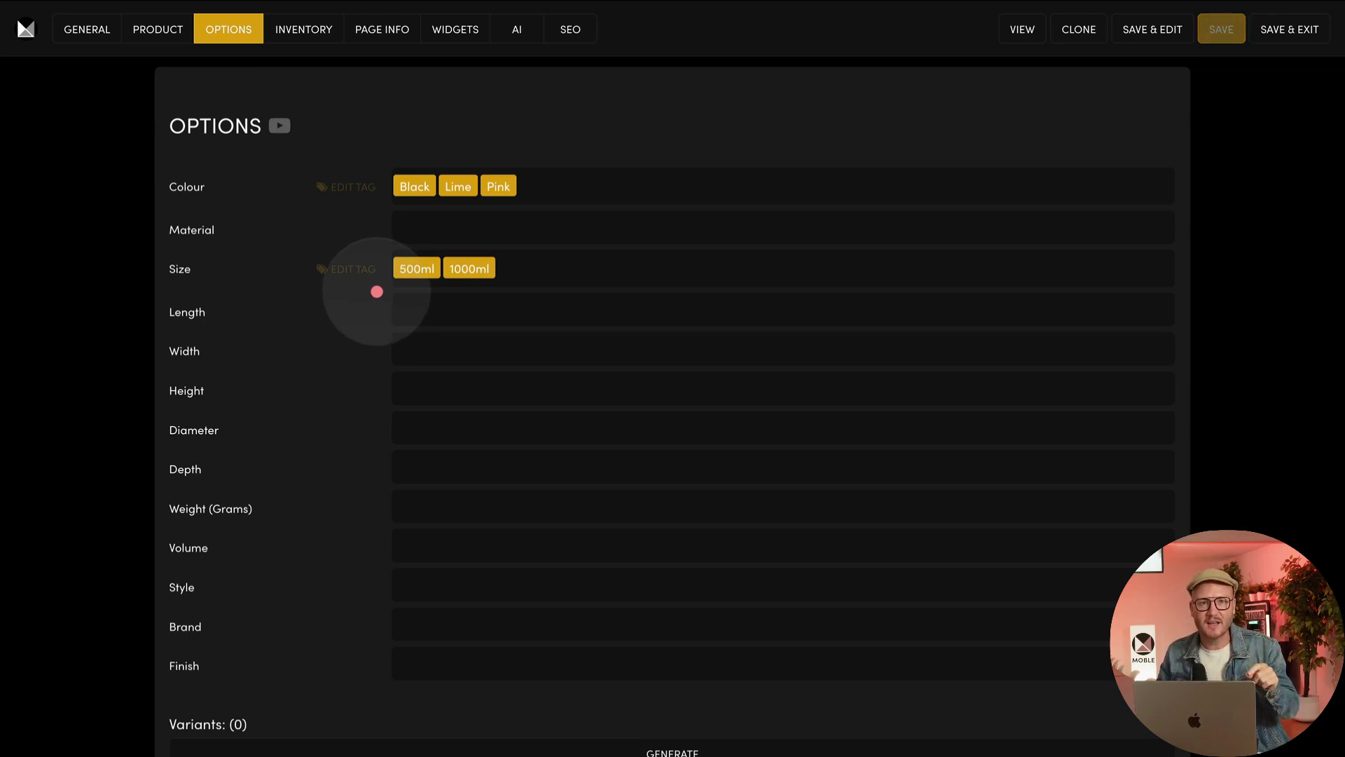
- Generate all six colour-and-size variants
scroll(377, 292, "down", 6)
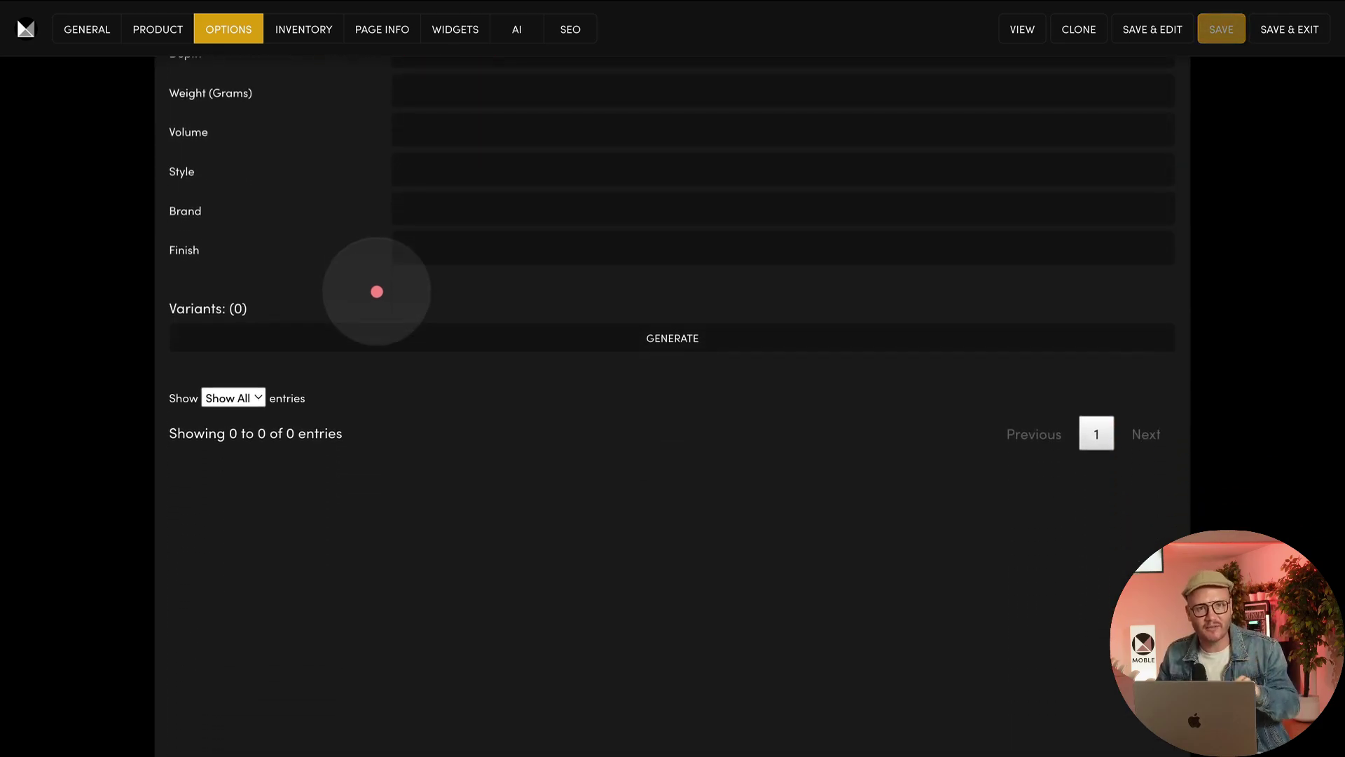
left_click(631, 335)
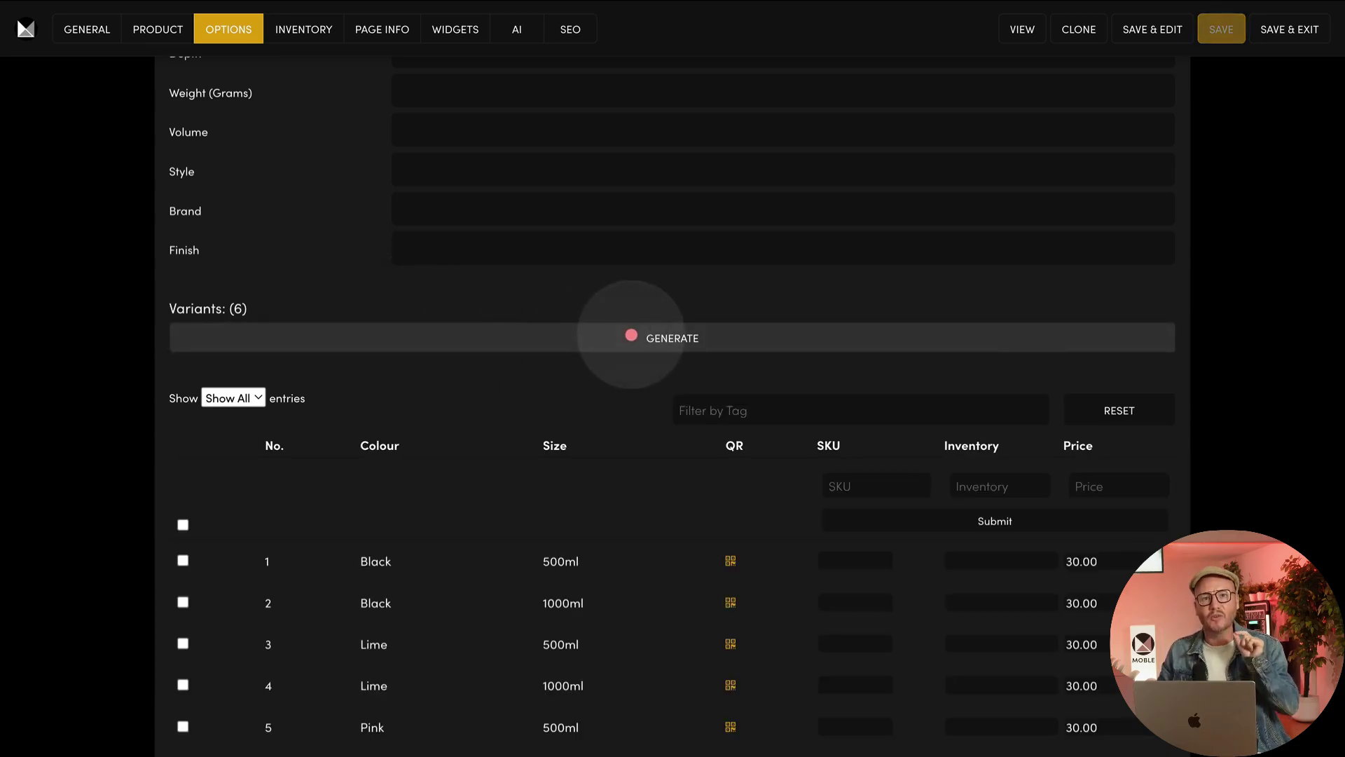
scroll(631, 335, "down", 3)
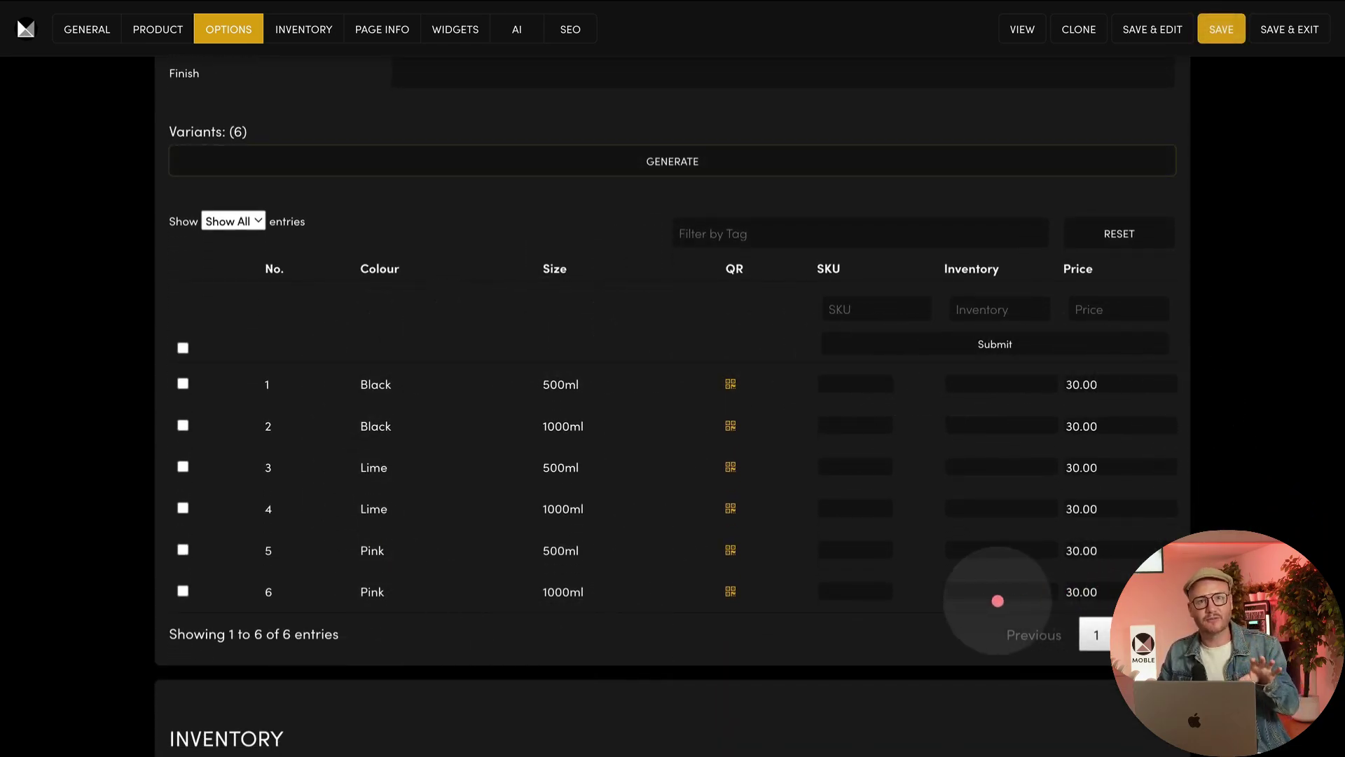
- Bulk-price the three 1000ml variants at 50.00
left_click(689, 234)
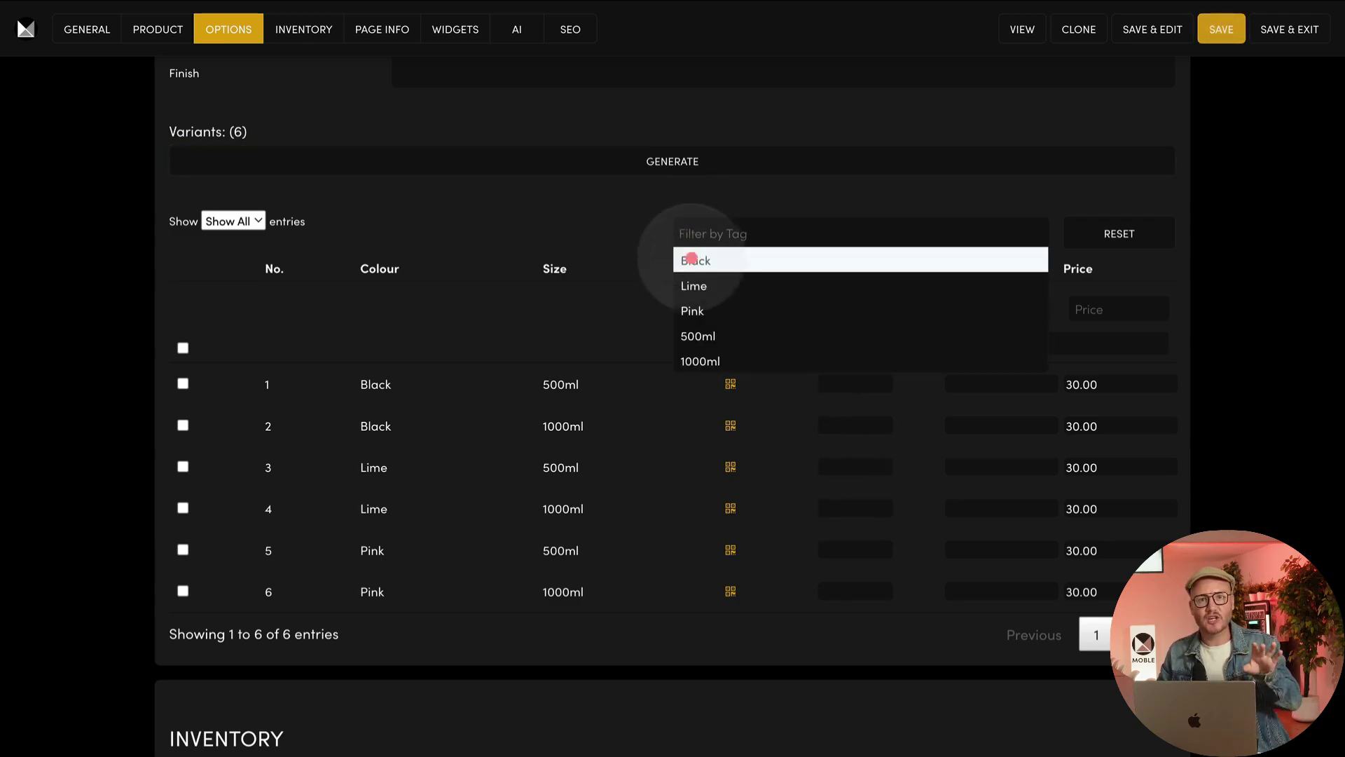
left_click(690, 358)
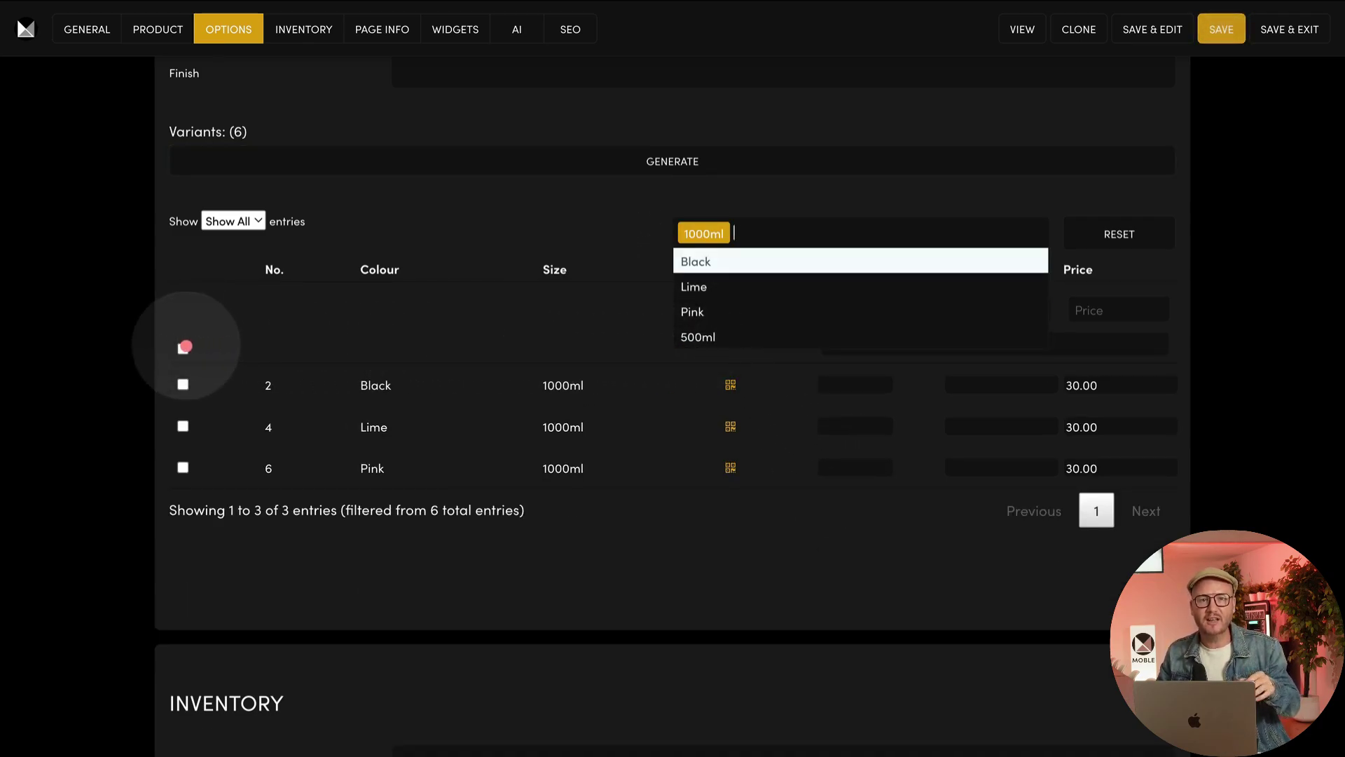
left_click(183, 348)
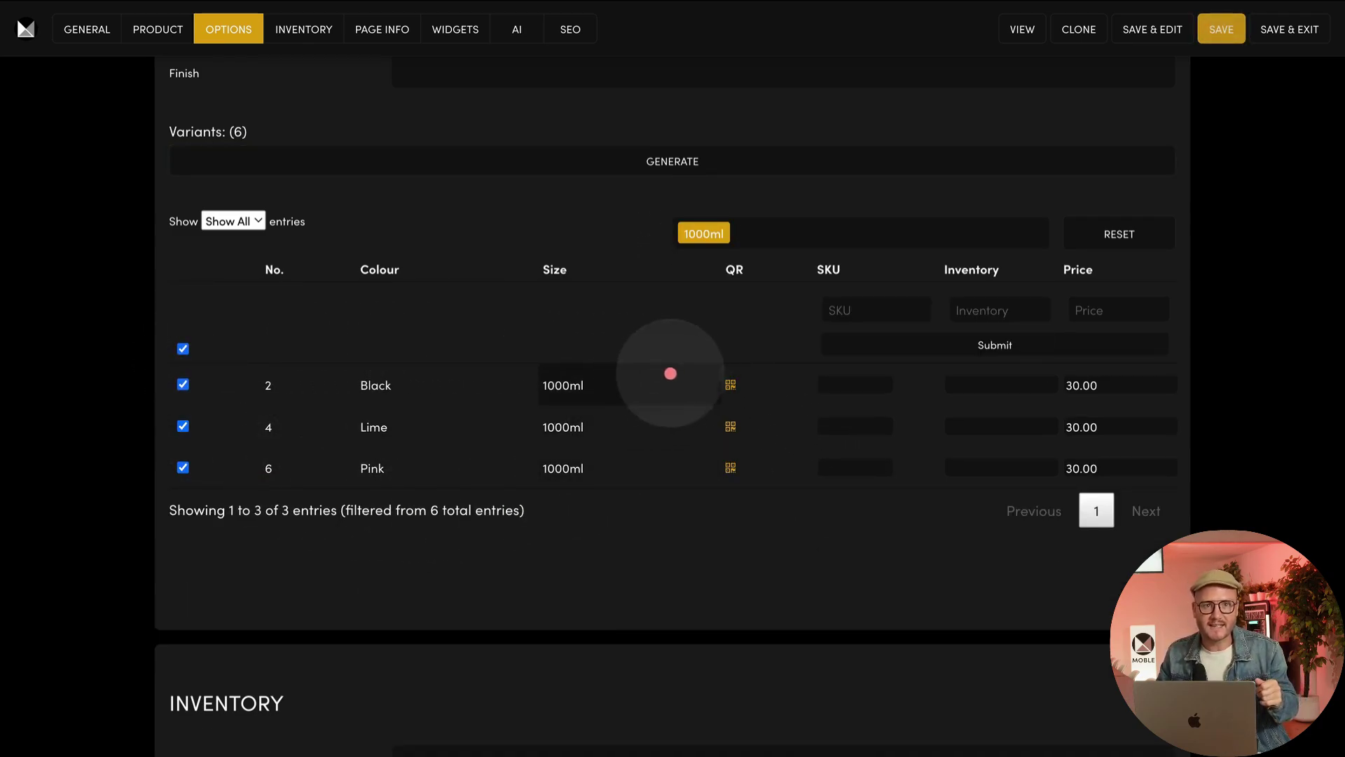
left_click(1108, 311)
type("50.00")
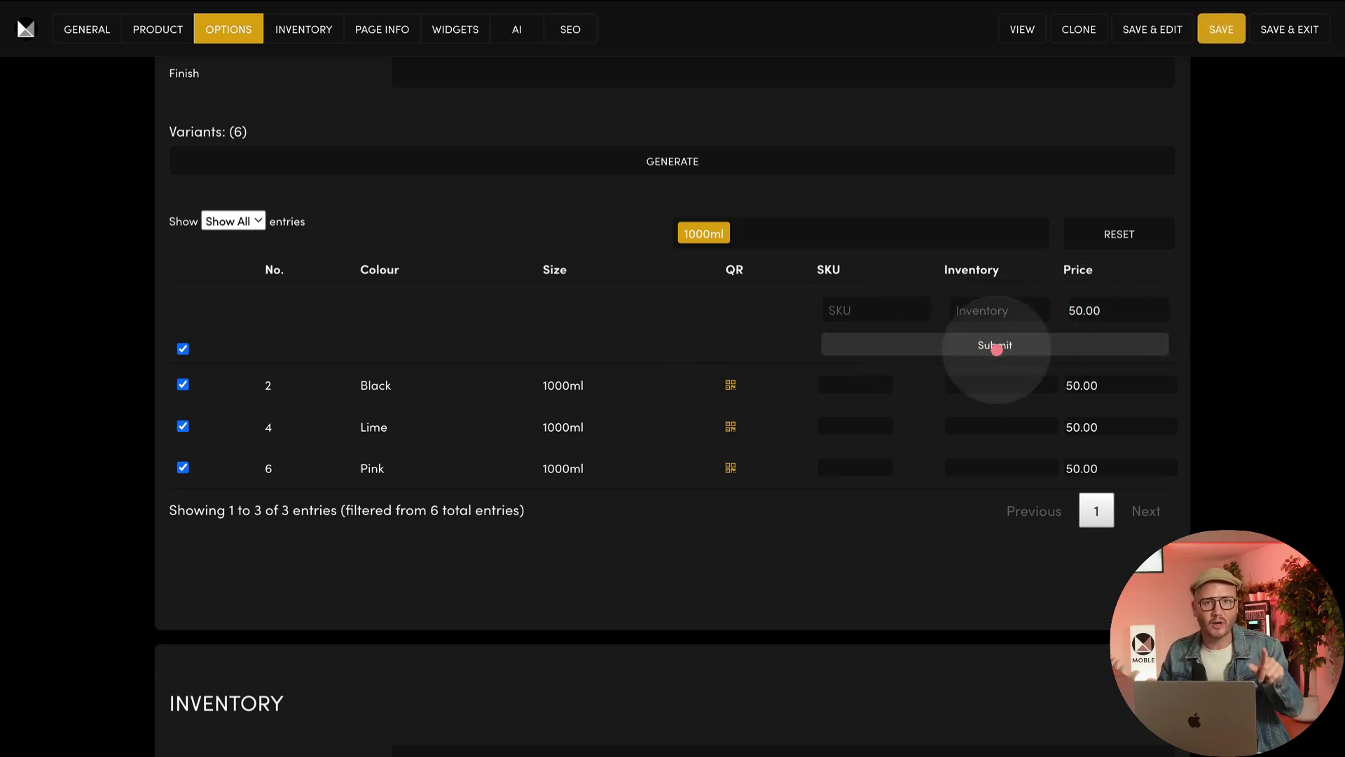
left_click(996, 346)
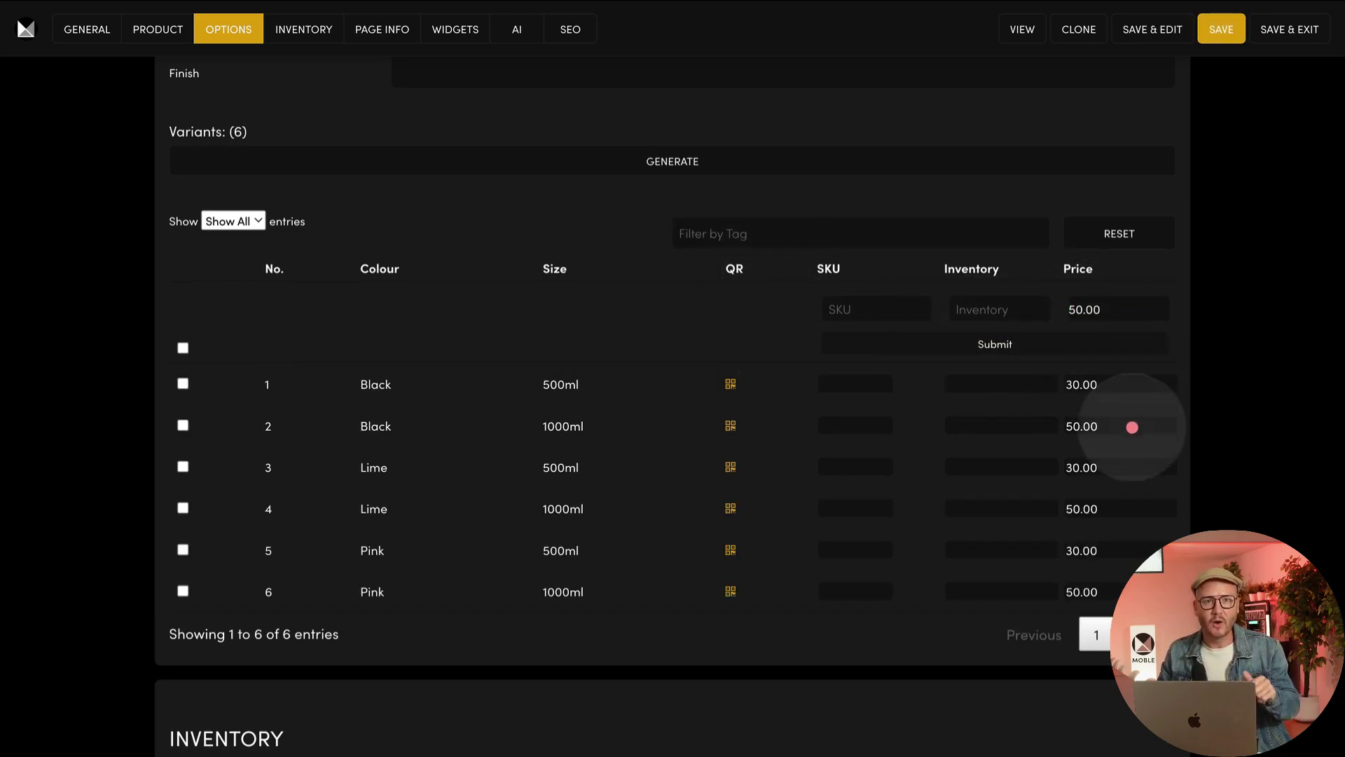
left_click(87, 29)
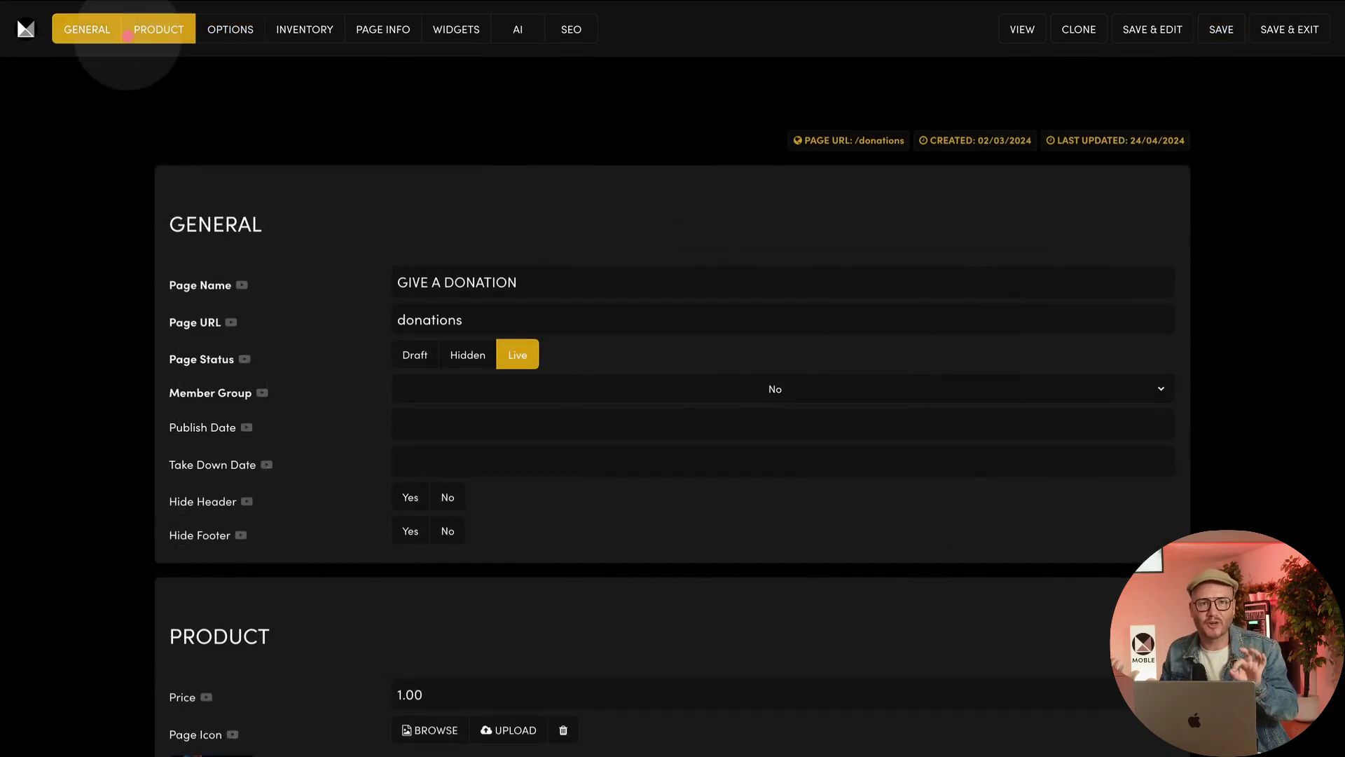
- Review the GIVE A DONATION product details and save it
left_click(128, 35)
scroll(126, 72, "down", 5)
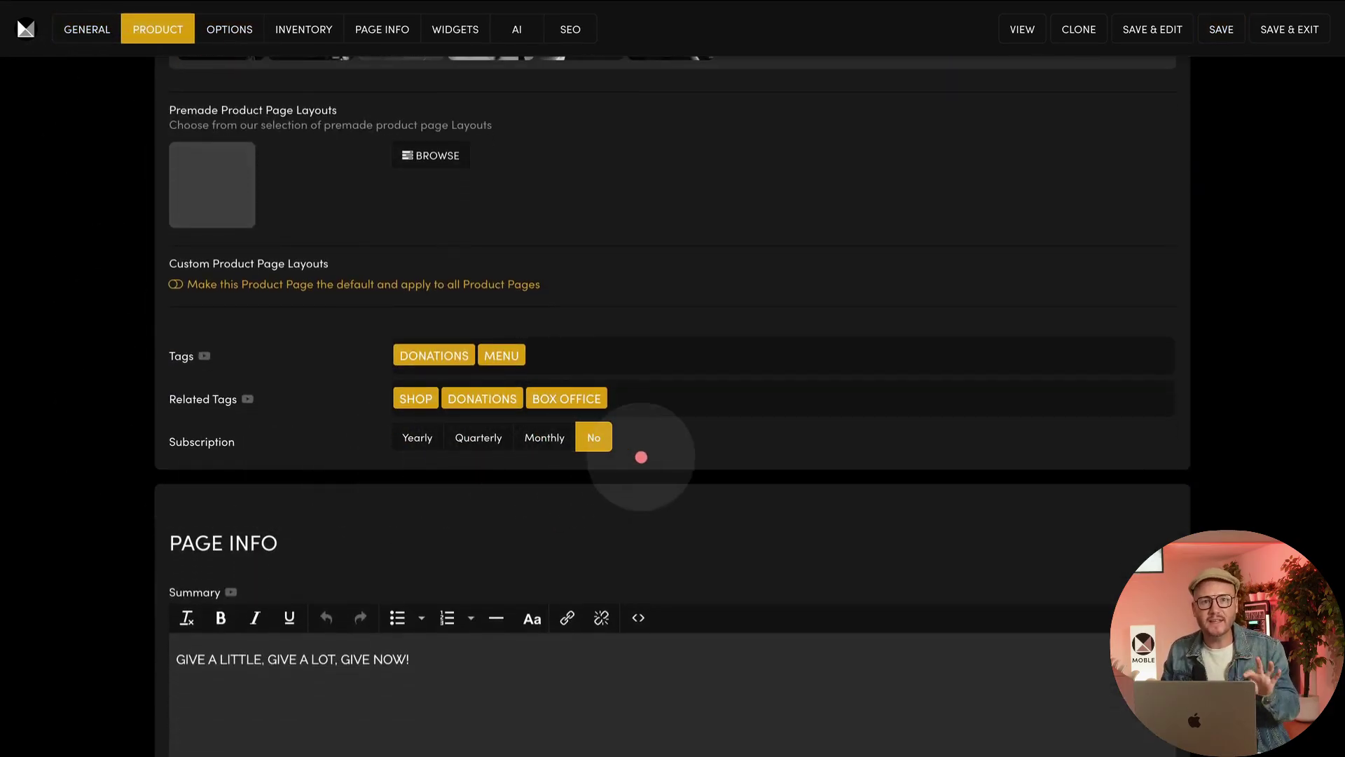
scroll(641, 456, "up", 5)
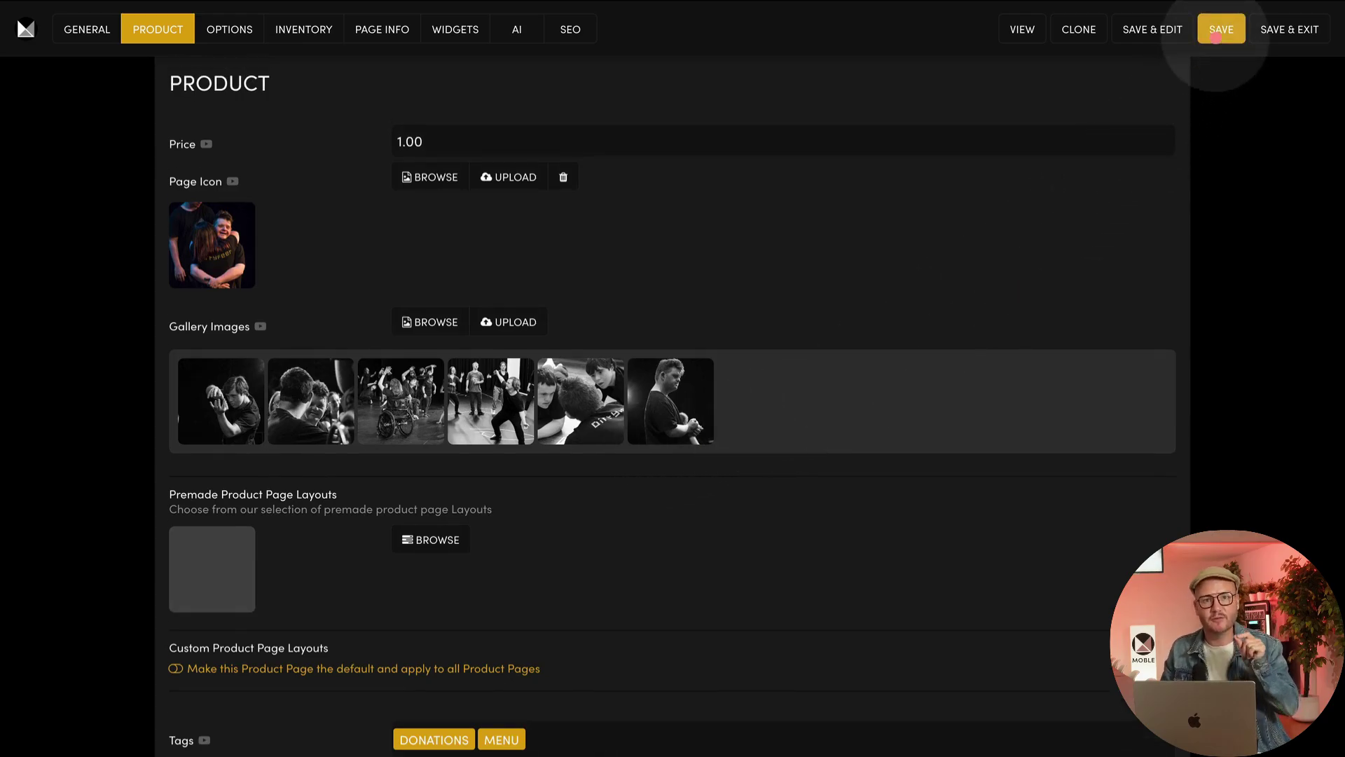
left_click(1219, 31)
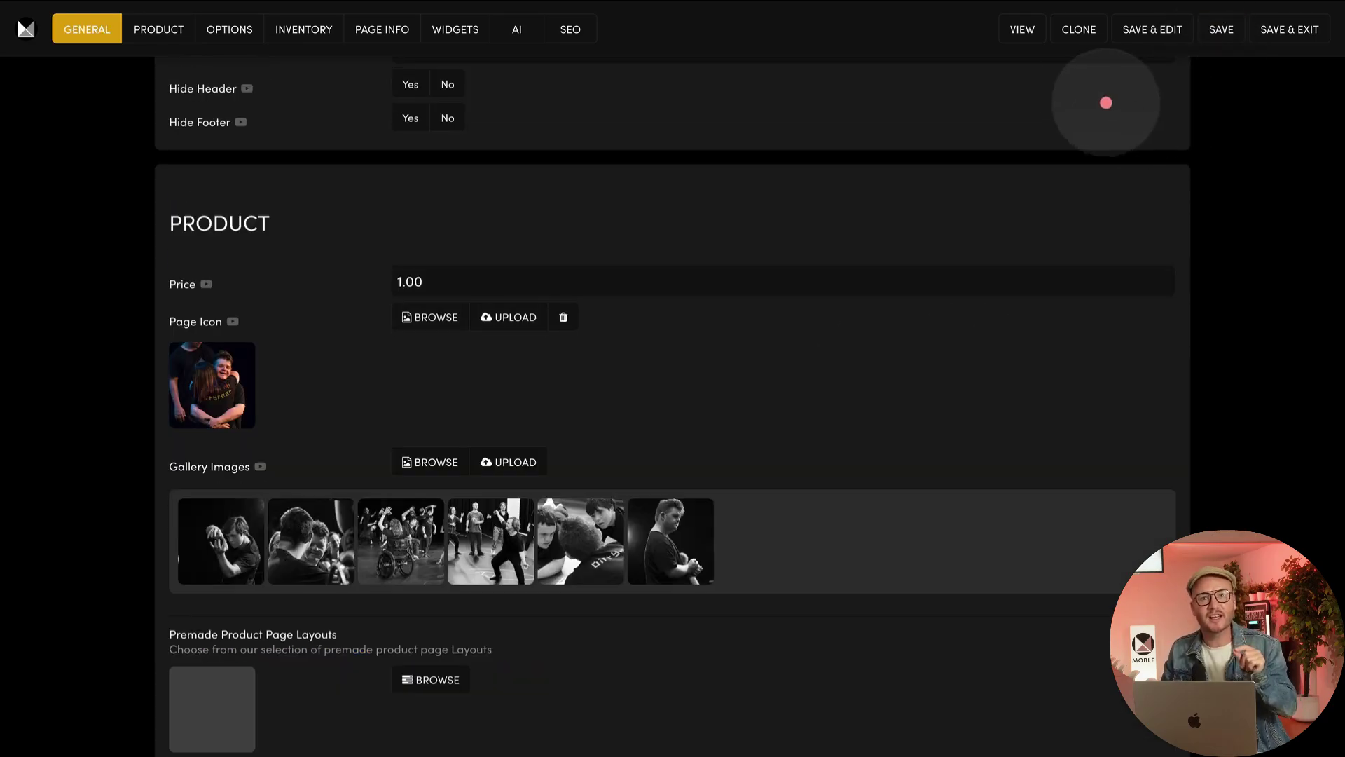
- Clone the donation product and check the copy's options and general settings
left_click(1079, 32)
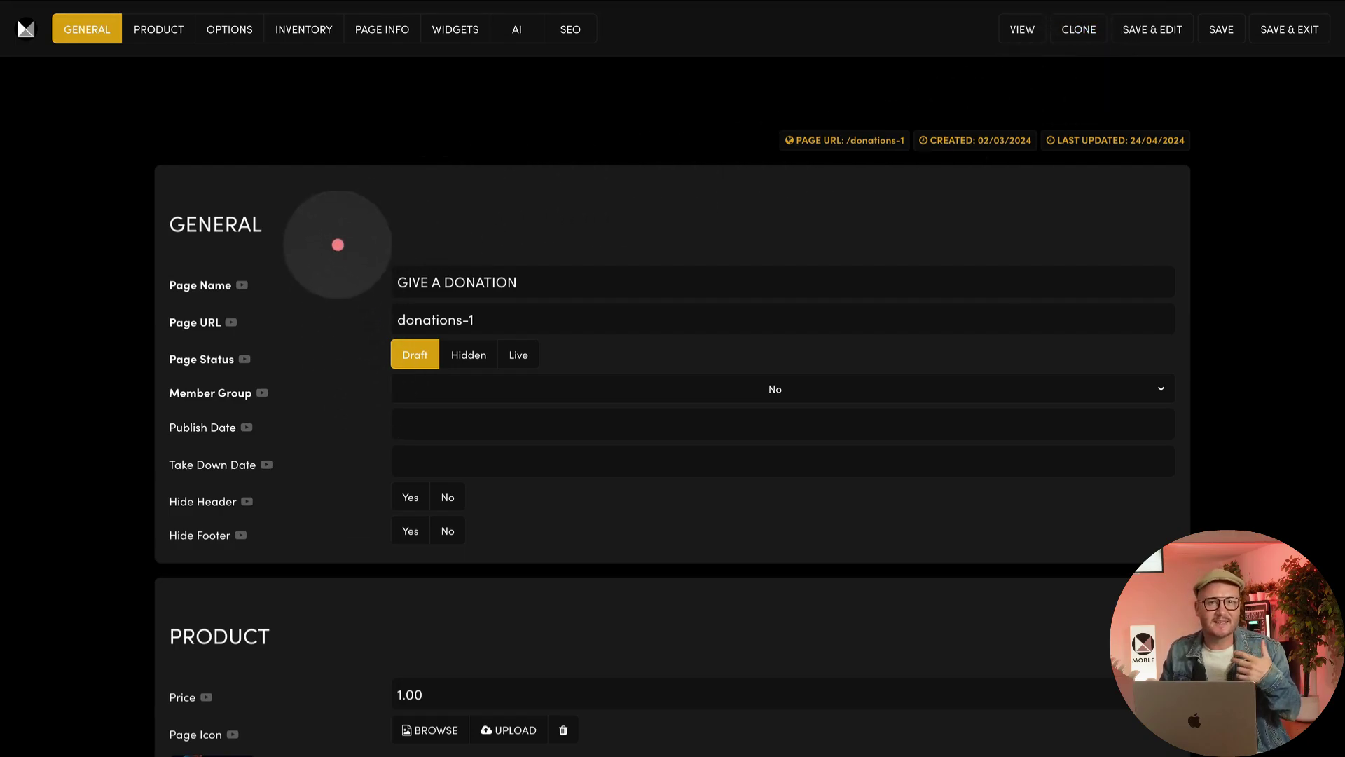
left_click(239, 29)
scroll(257, 133, "down", 8)
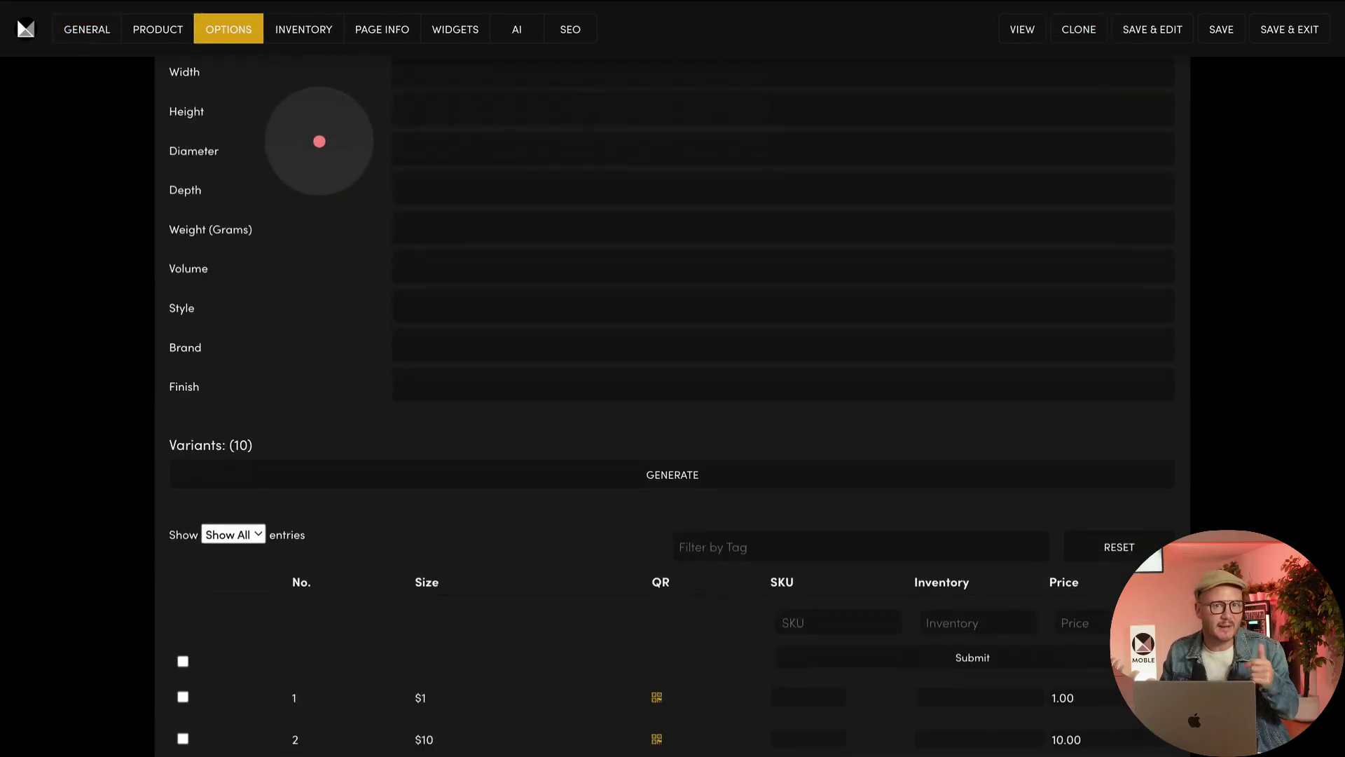
left_click(87, 28)
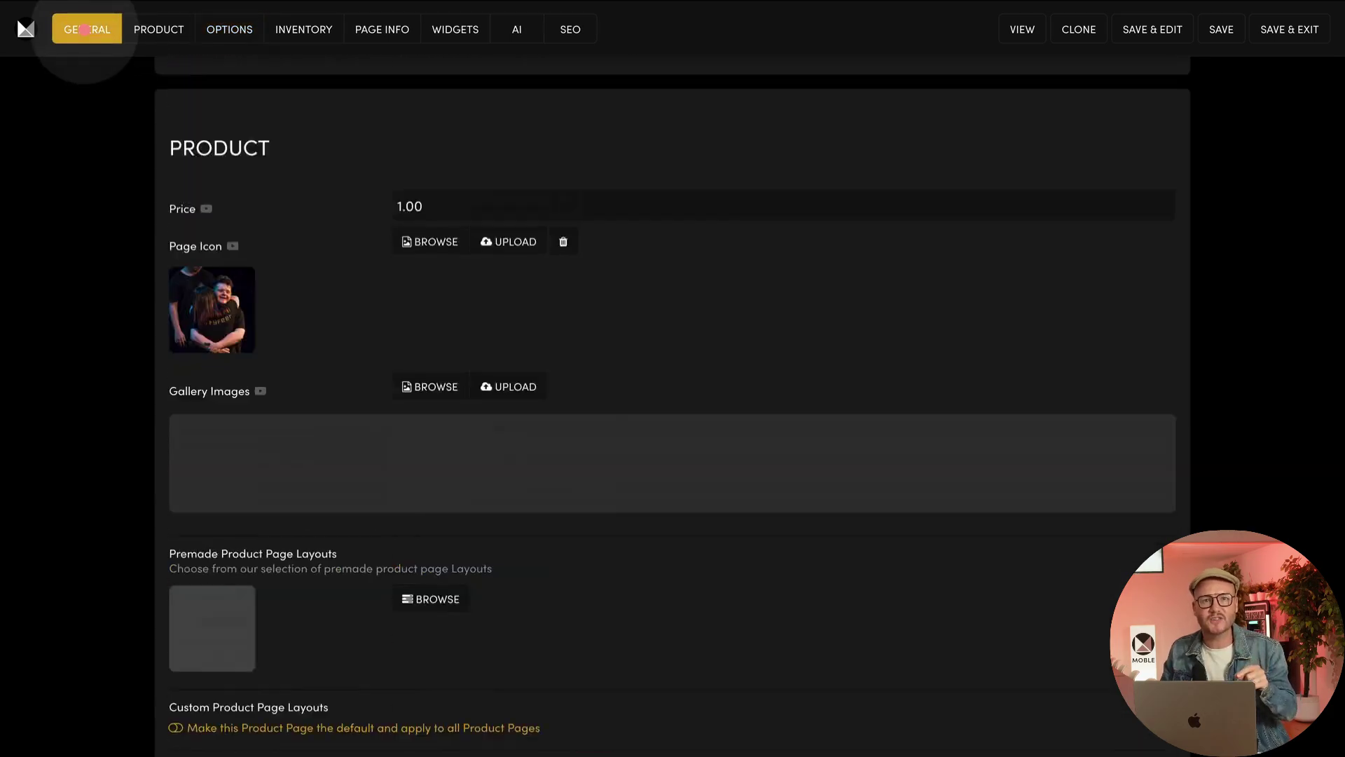
scroll(123, 275, "down", 3)
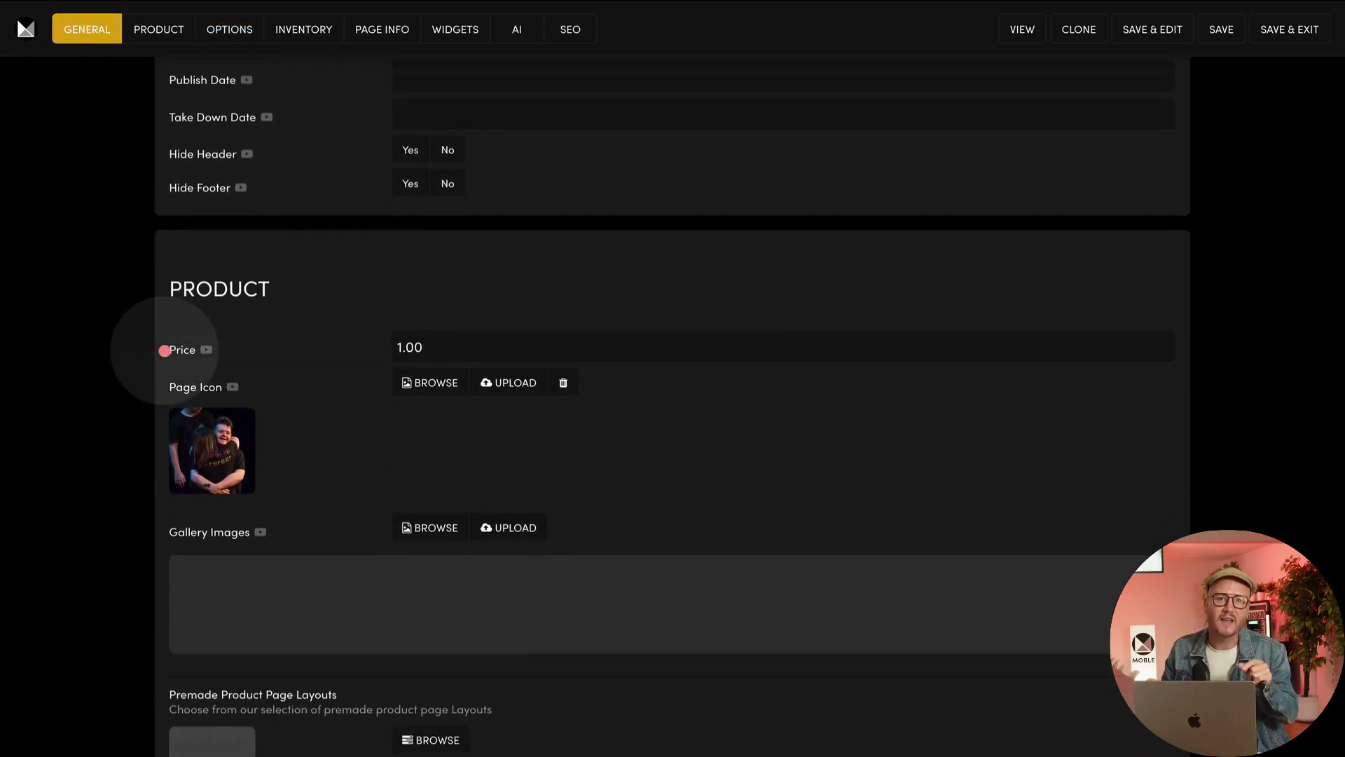
scroll(109, 353, "down", 15)
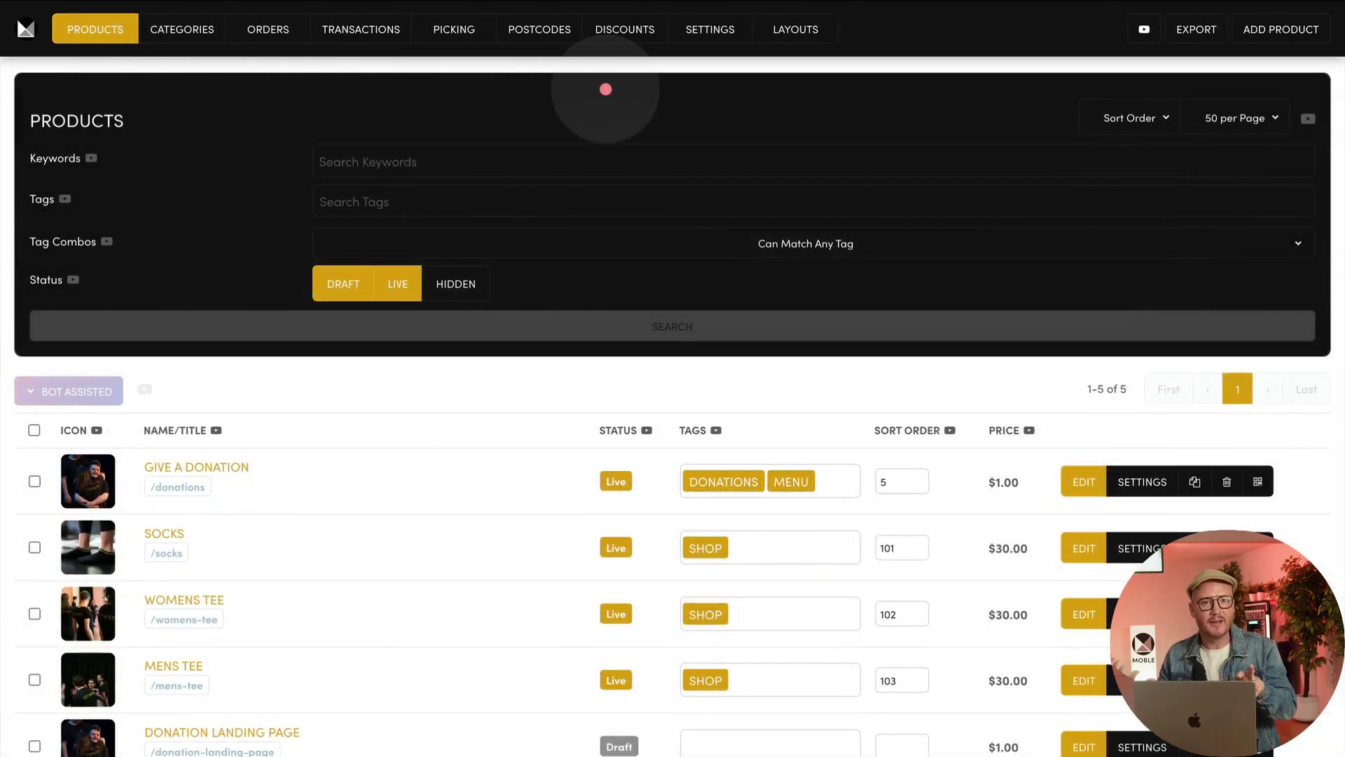
- Filter headers by Shop Button and retrieve the Stripe secret key from Developers > API keys
left_click(715, 29)
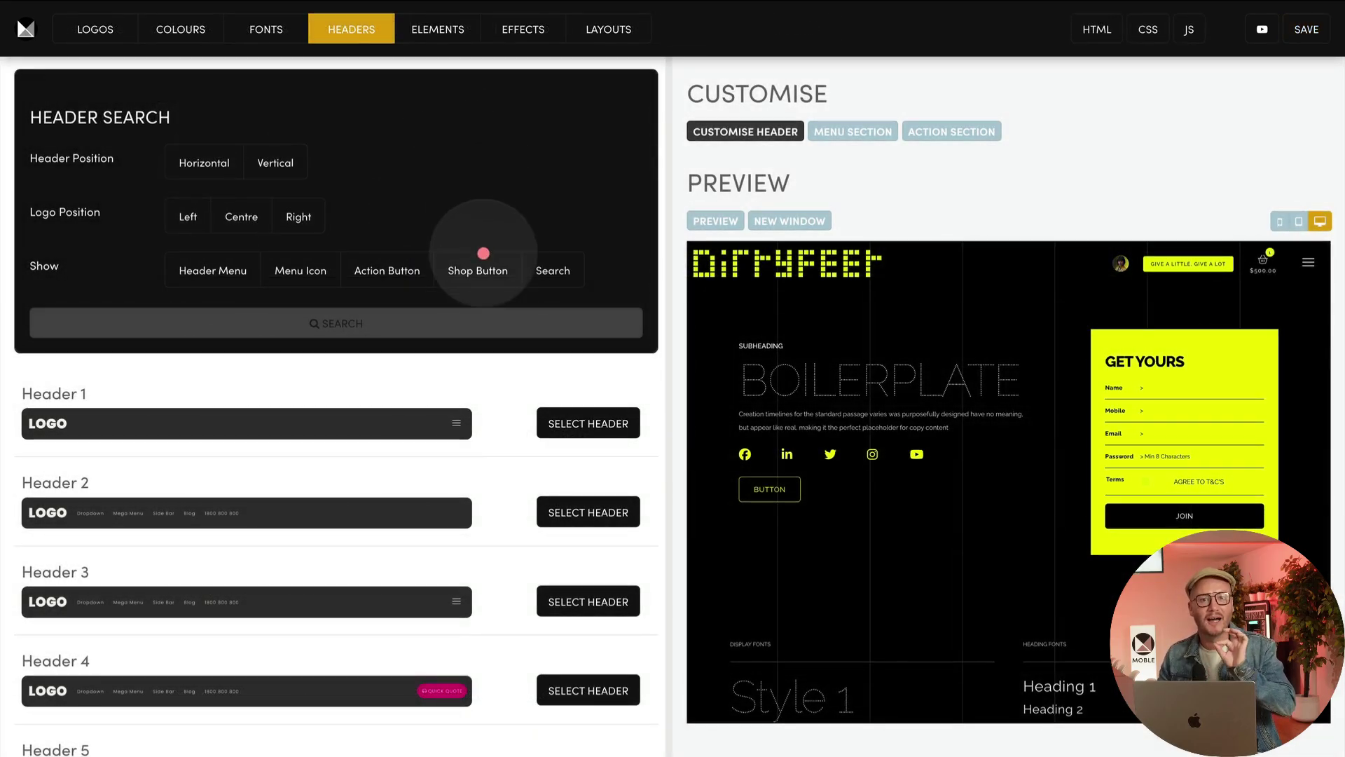
left_click(481, 267)
left_click(489, 334)
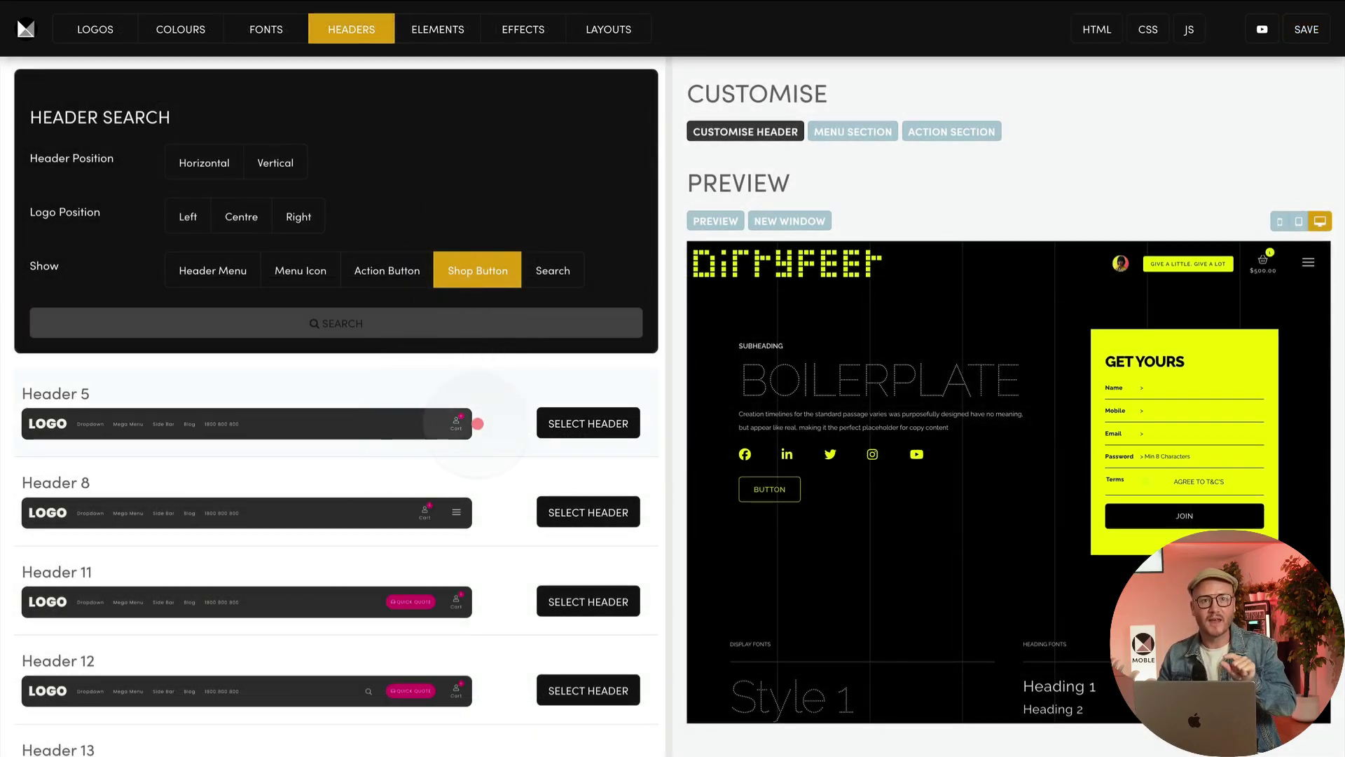
scroll(478, 423, "down", 8)
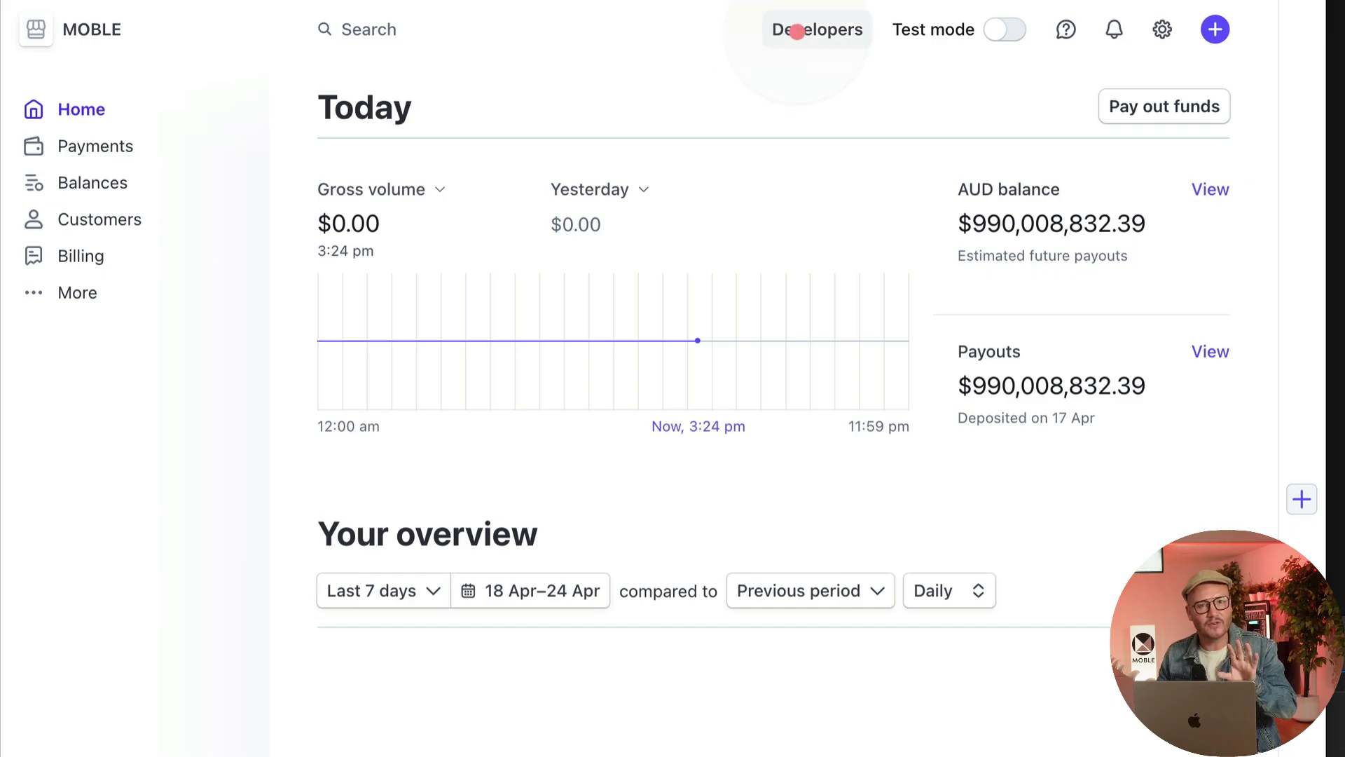
left_click(798, 32)
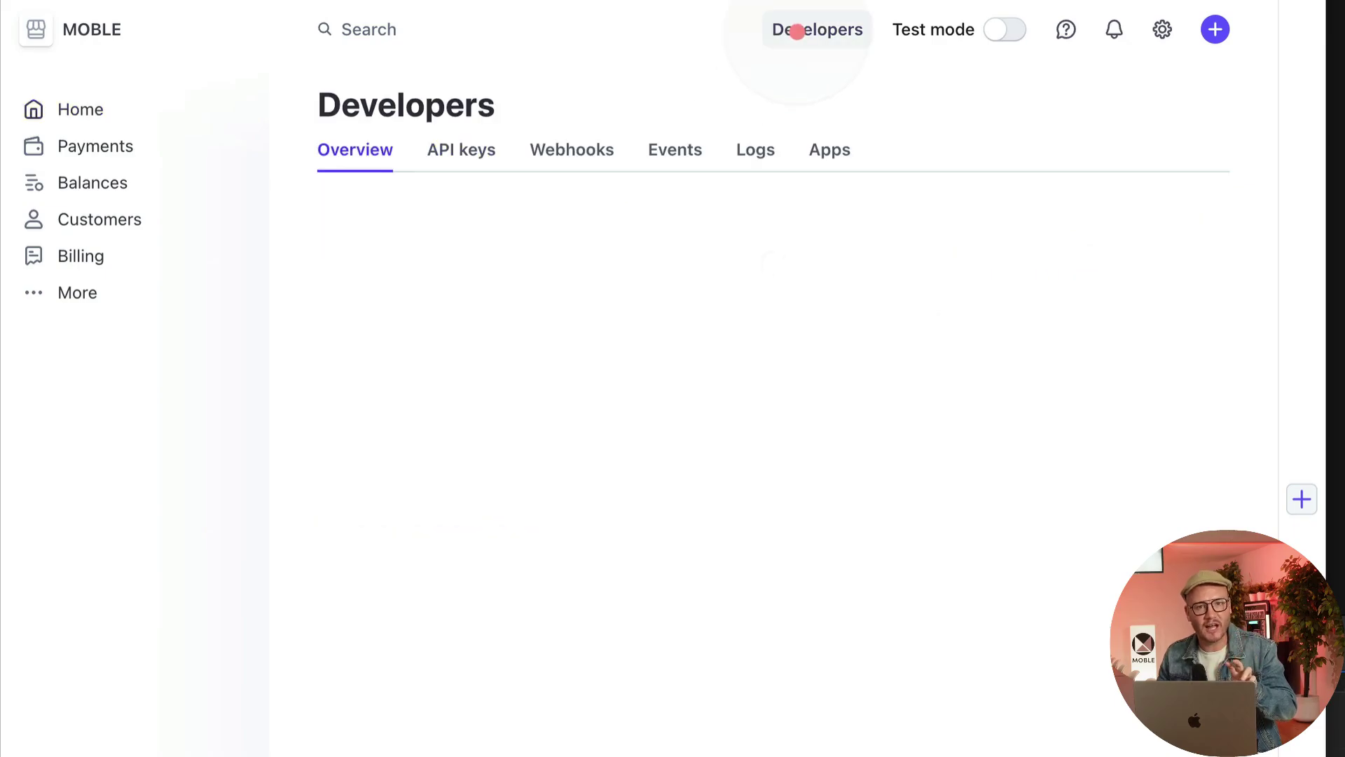
left_click(459, 129)
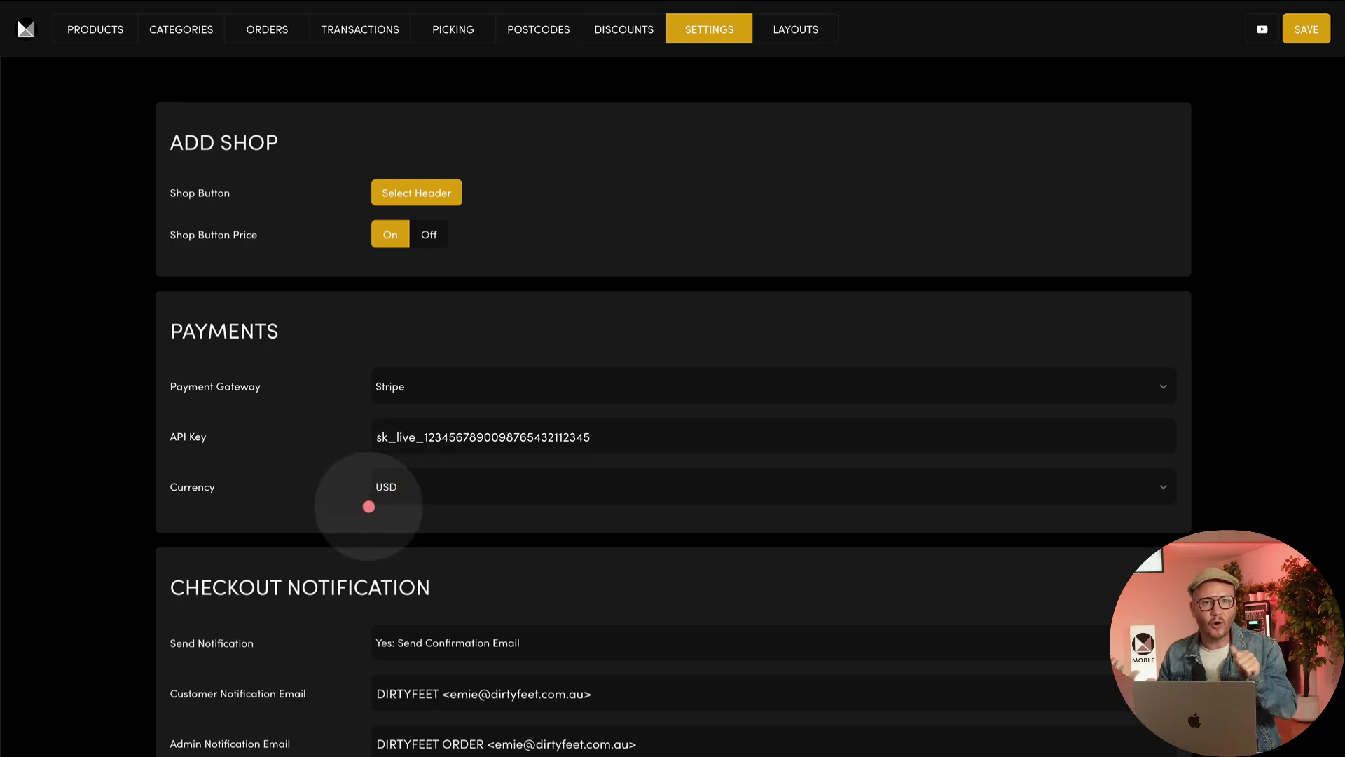
scroll(369, 506, "down", 5)
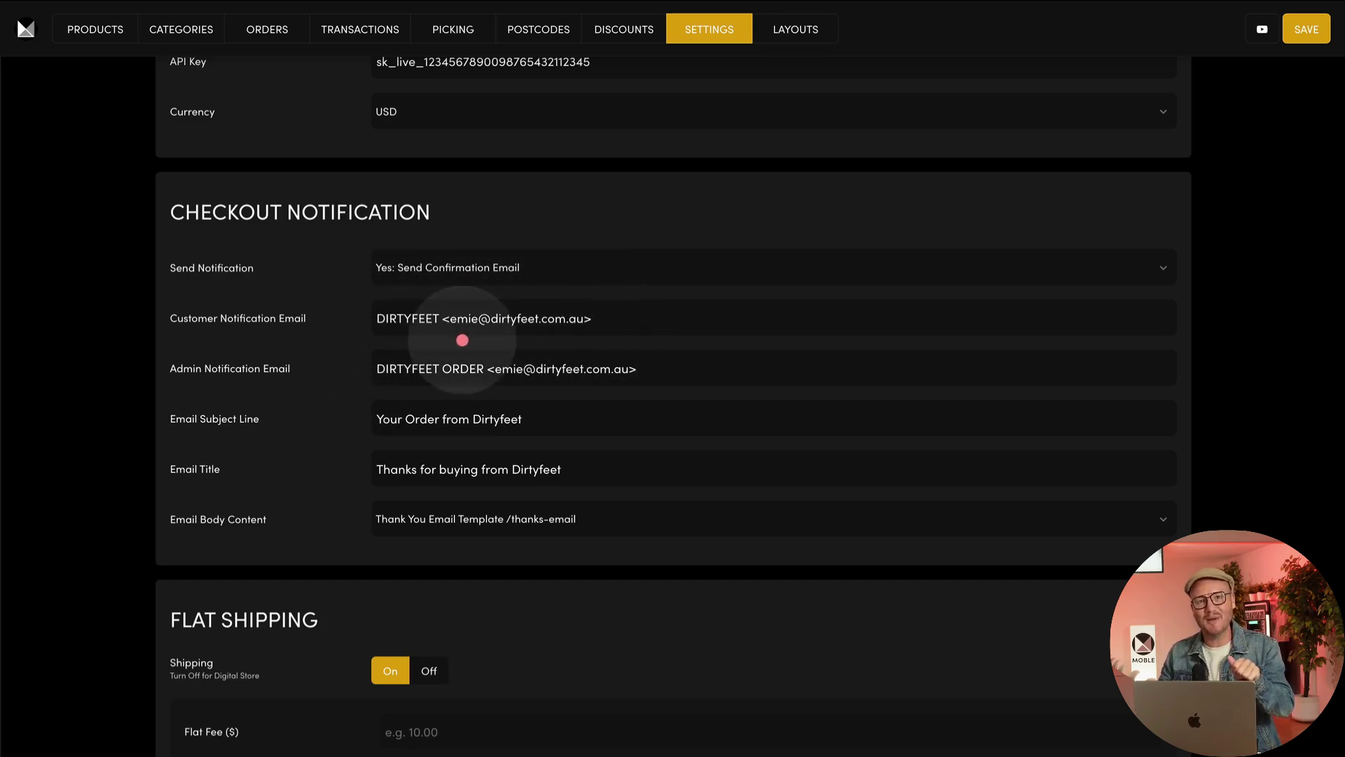
scroll(352, 526, "down", 3)
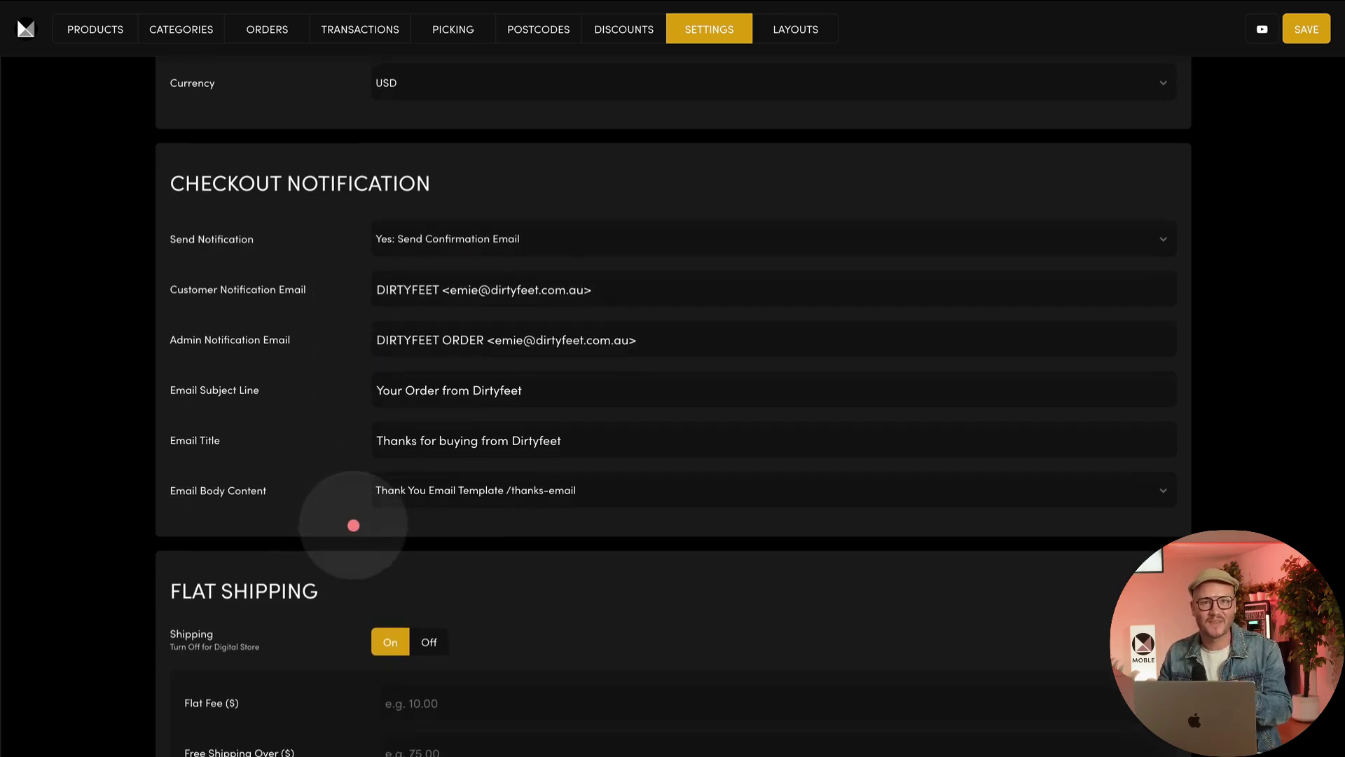
scroll(353, 525, "down", 4)
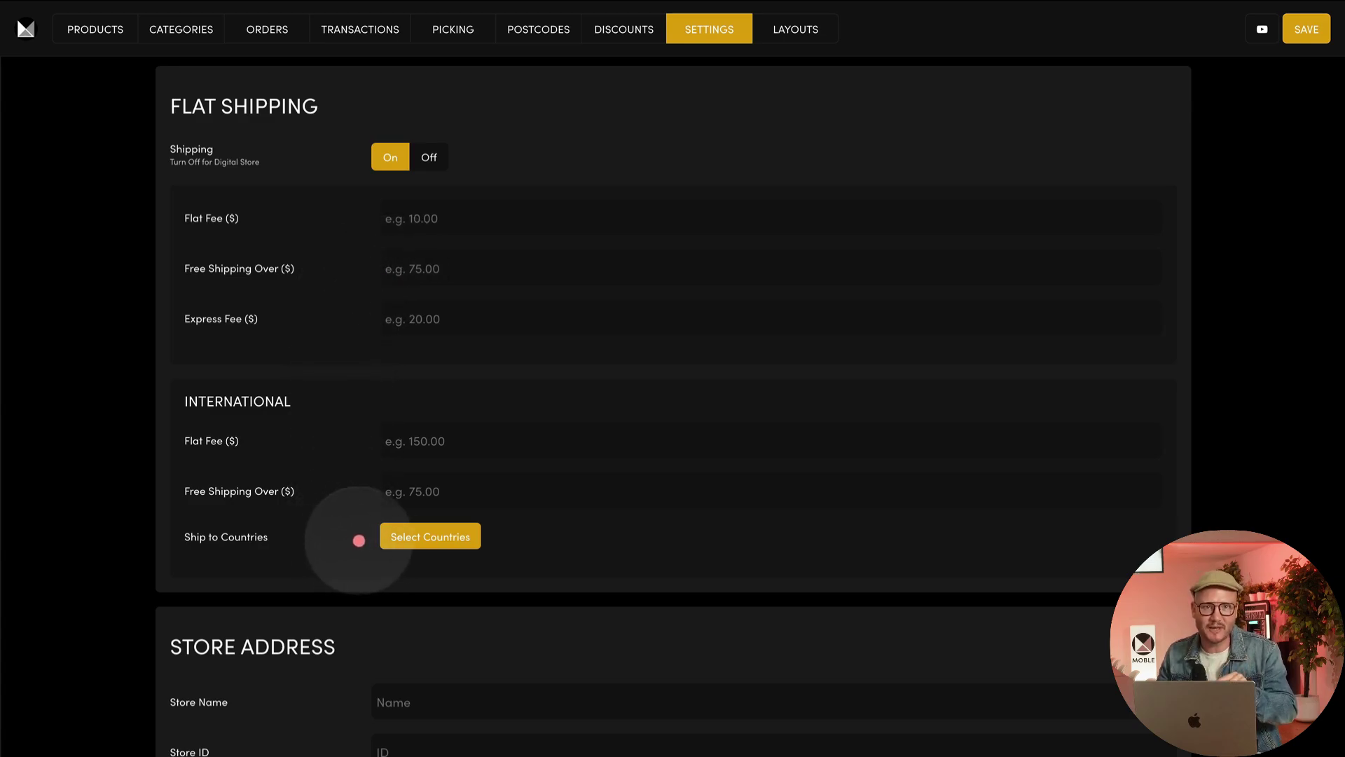
left_click(416, 541)
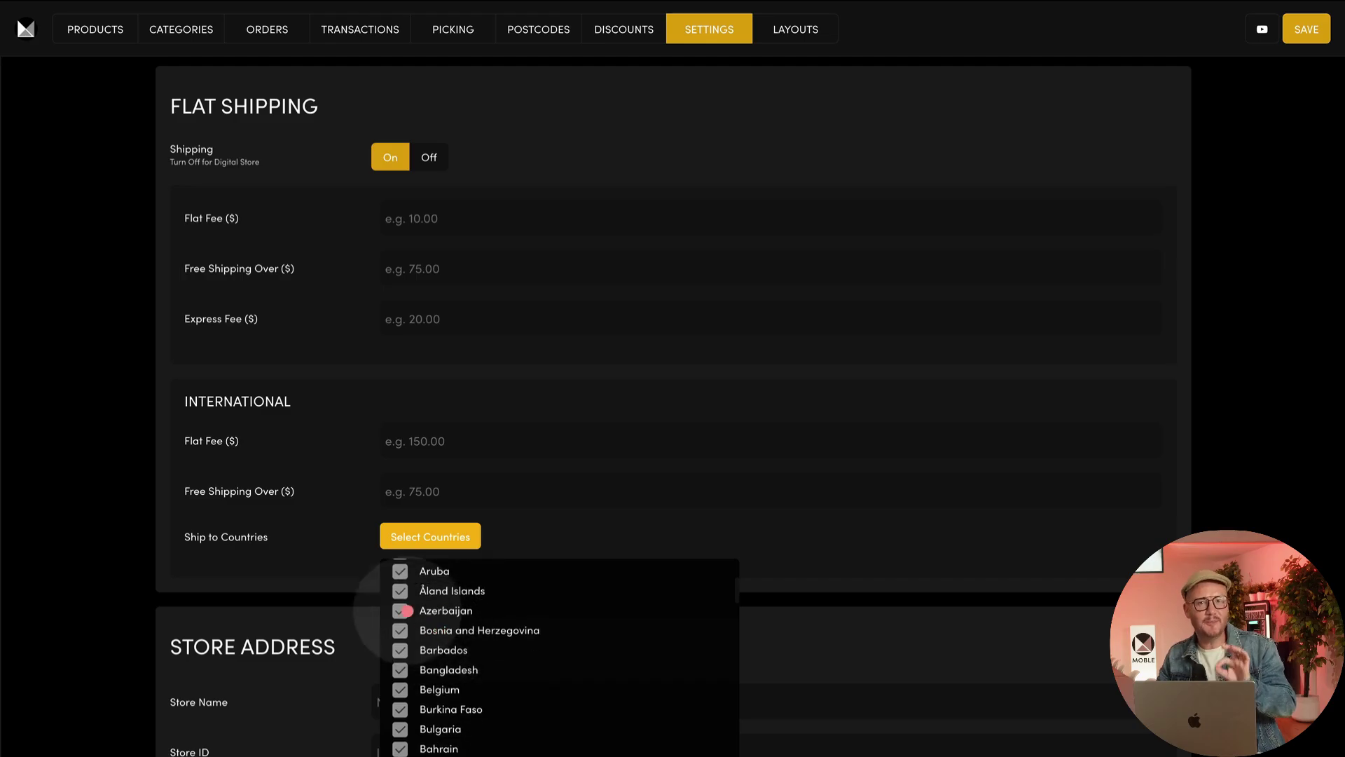
left_click(334, 540)
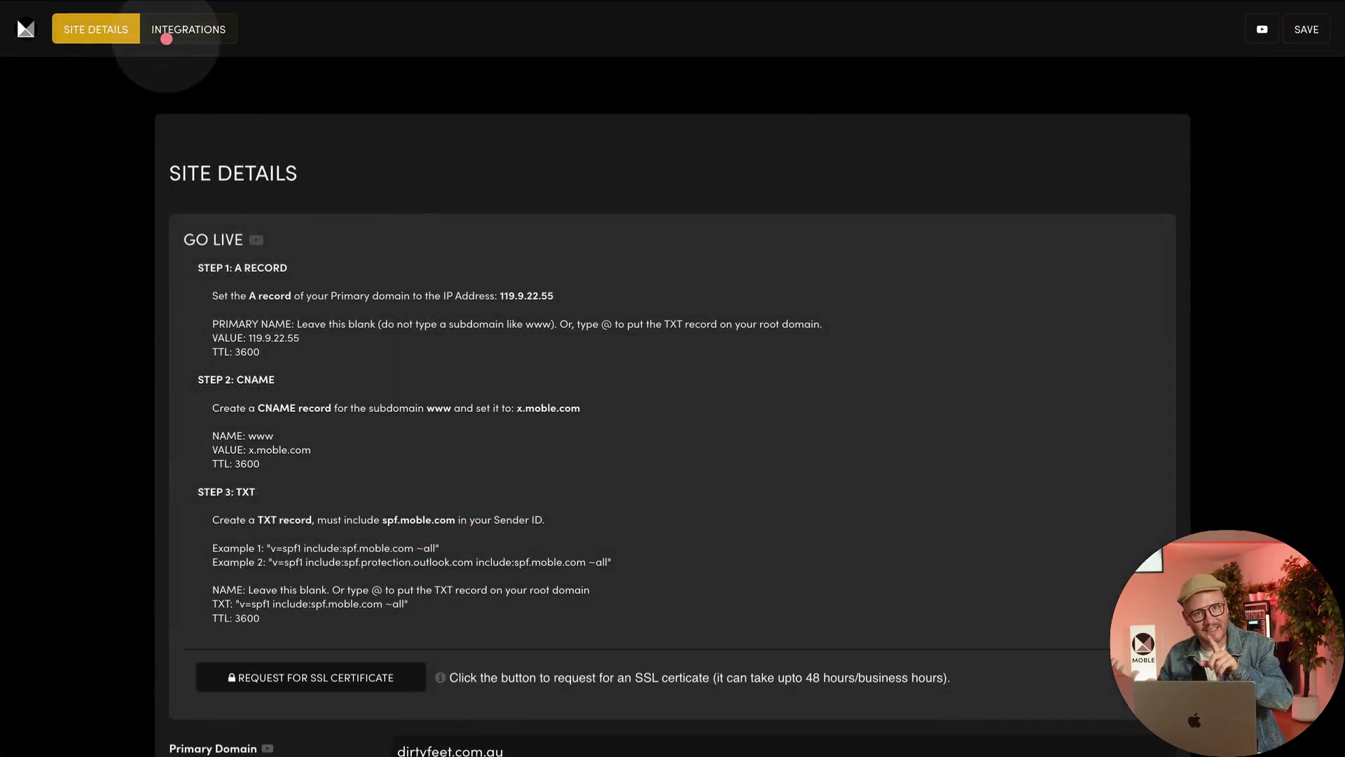
- Open the site's Integrations settings and scroll through the integration fields
left_click(166, 37)
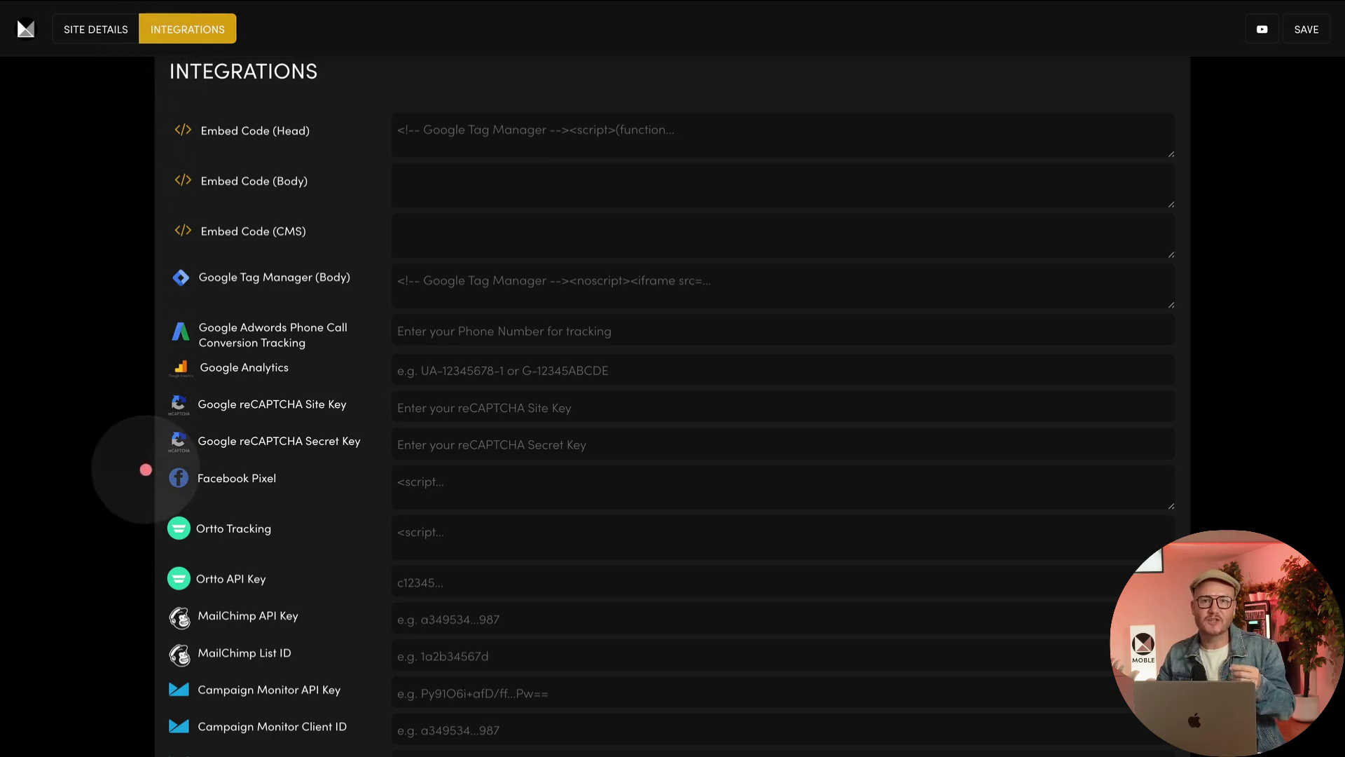
scroll(144, 731, "down", 2)
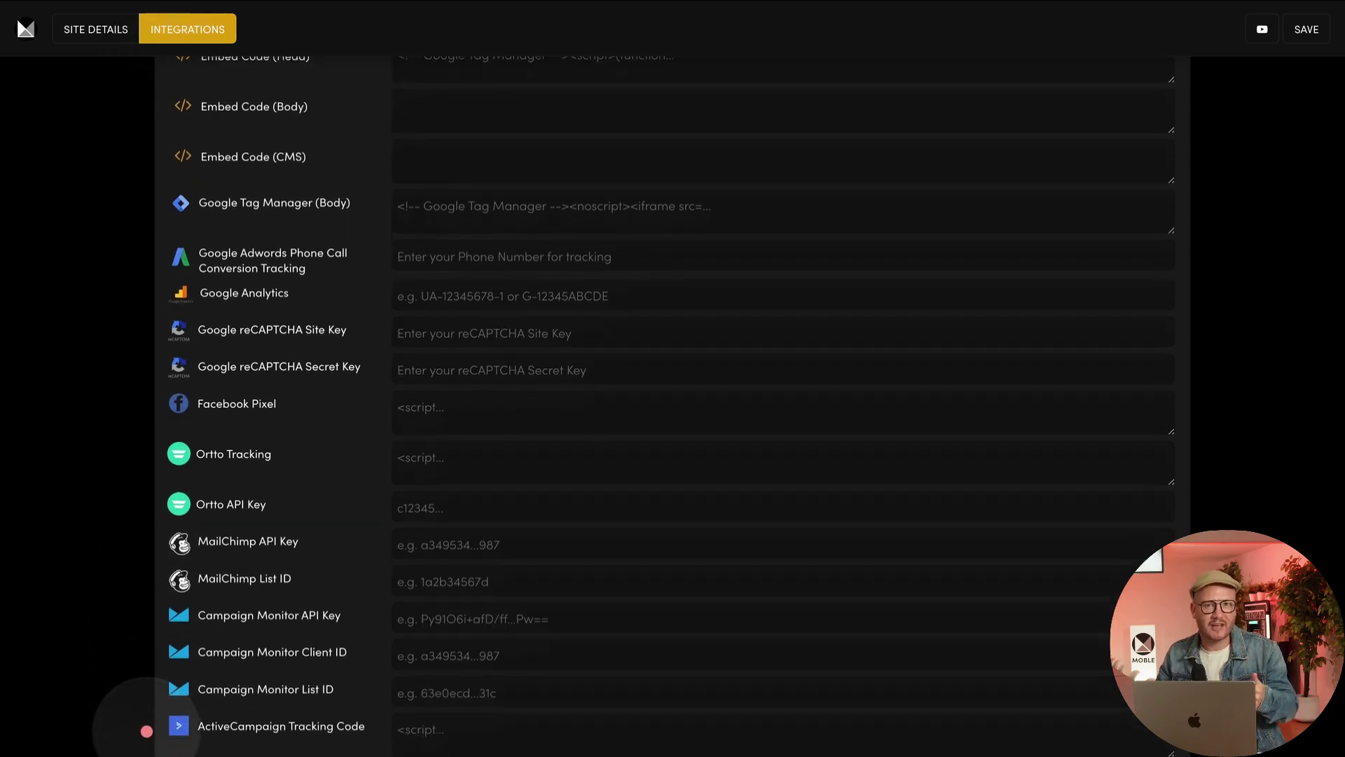
scroll(147, 731, "down", 5)
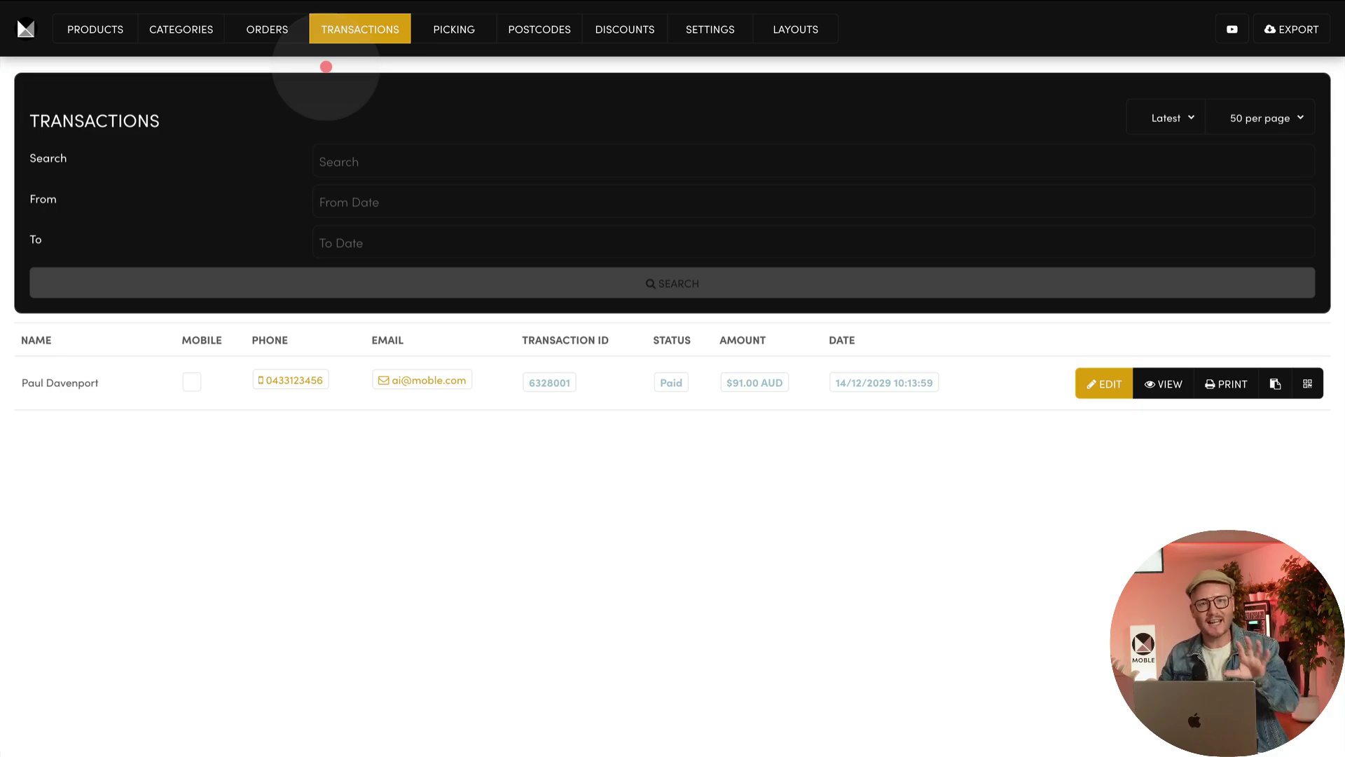
- Review the Orders and Picking lists, then bring up the shop Categories list
left_click(276, 42)
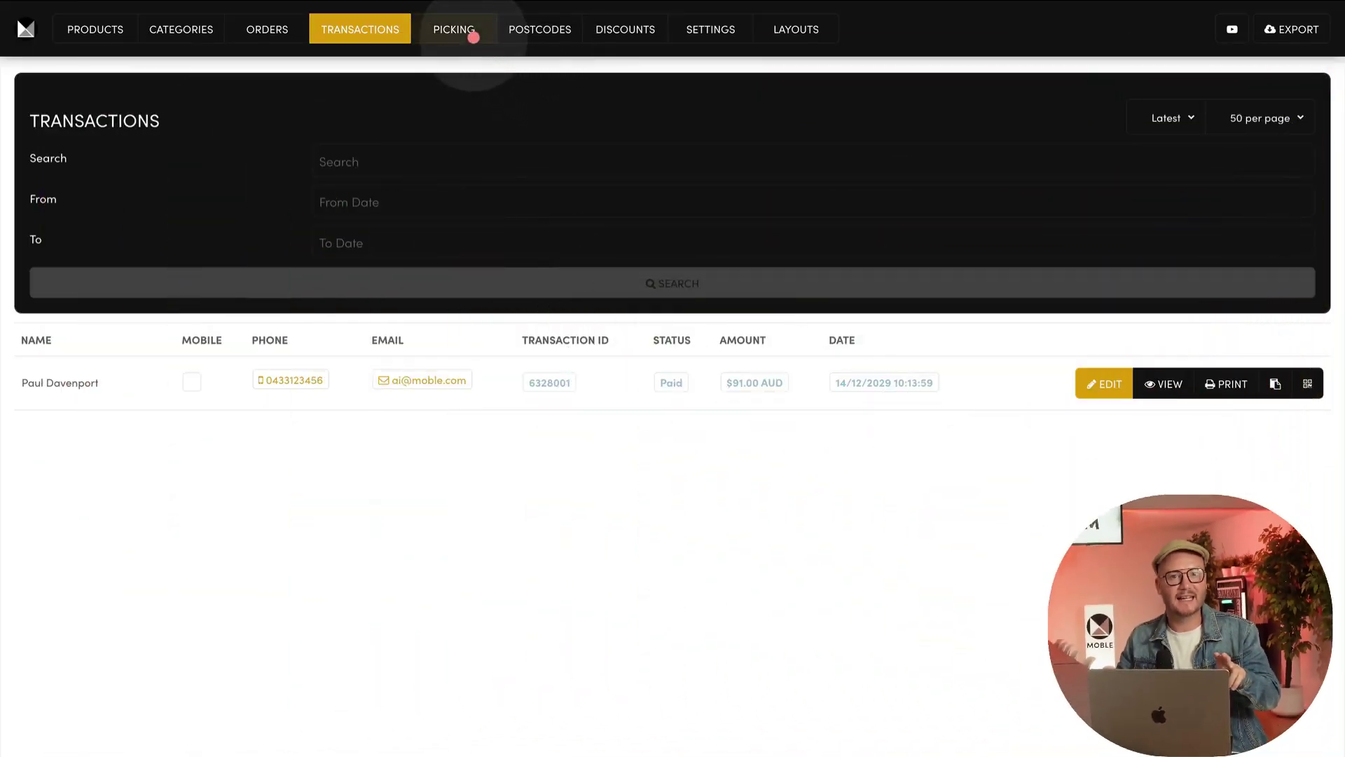
left_click(470, 37)
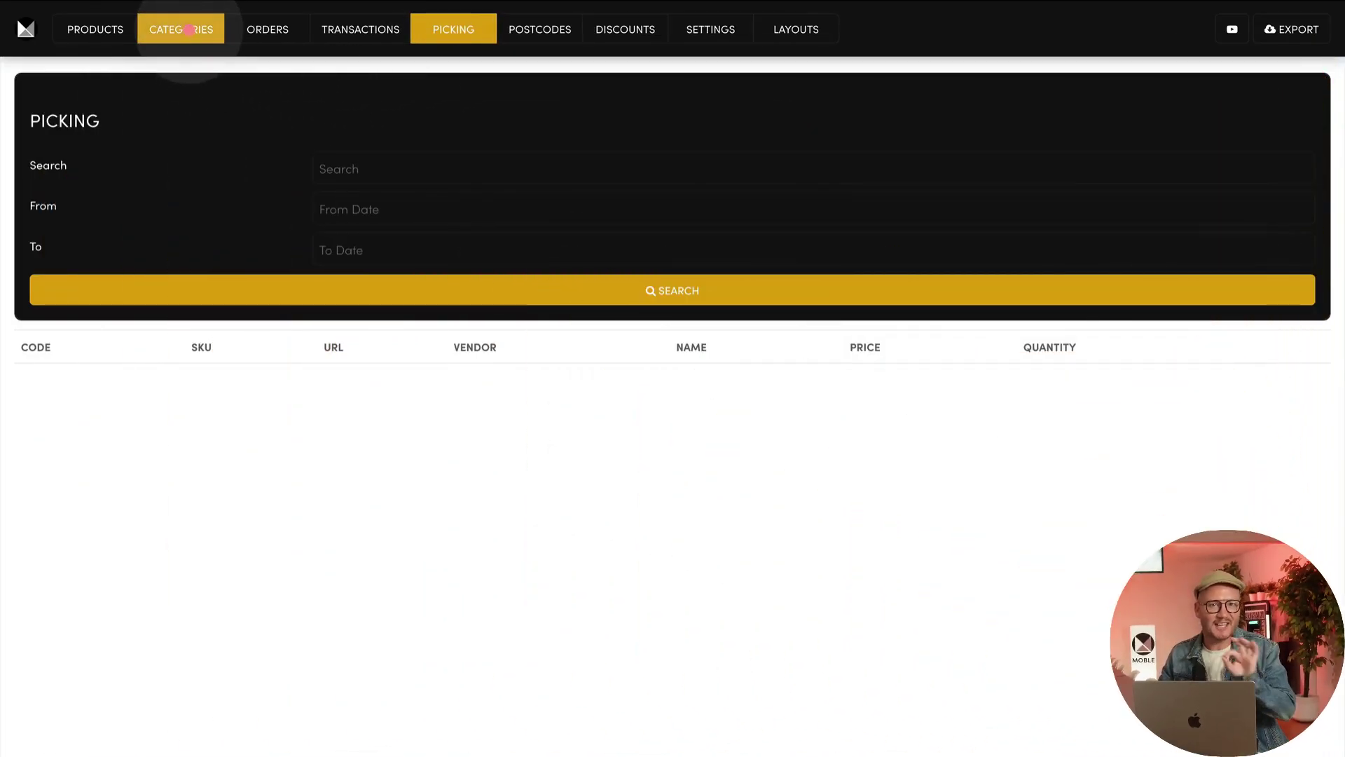
left_click(189, 29)
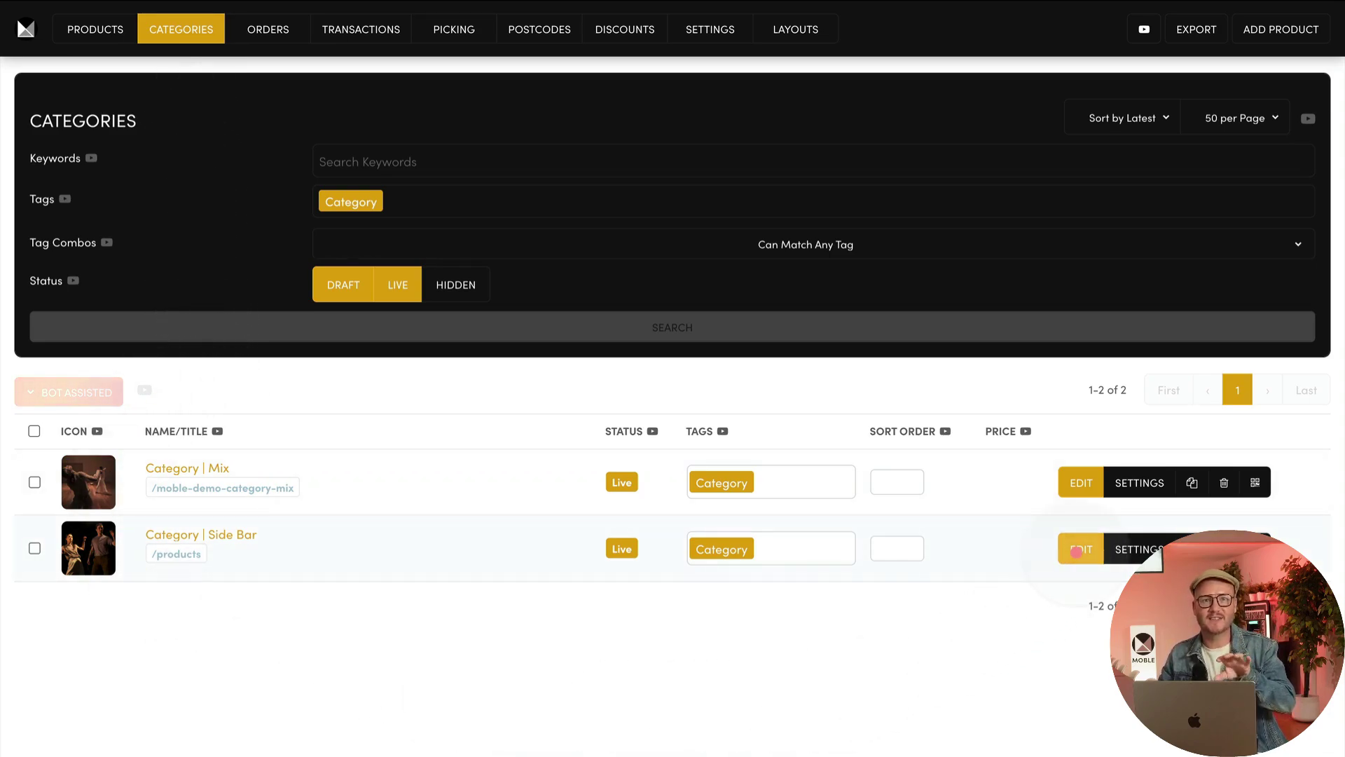
- Start editing the Side Bar category page and preview it without editing tools
left_click(1077, 550)
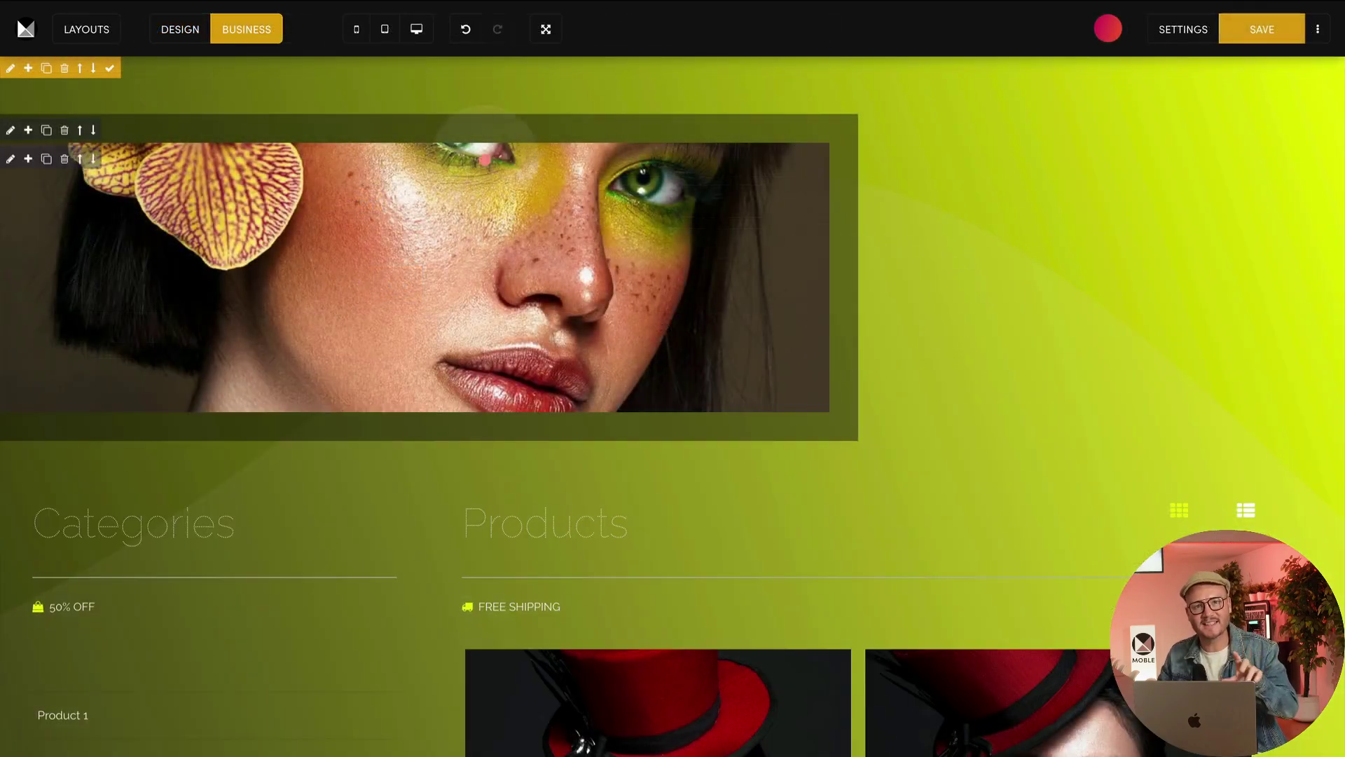
left_click(100, 28)
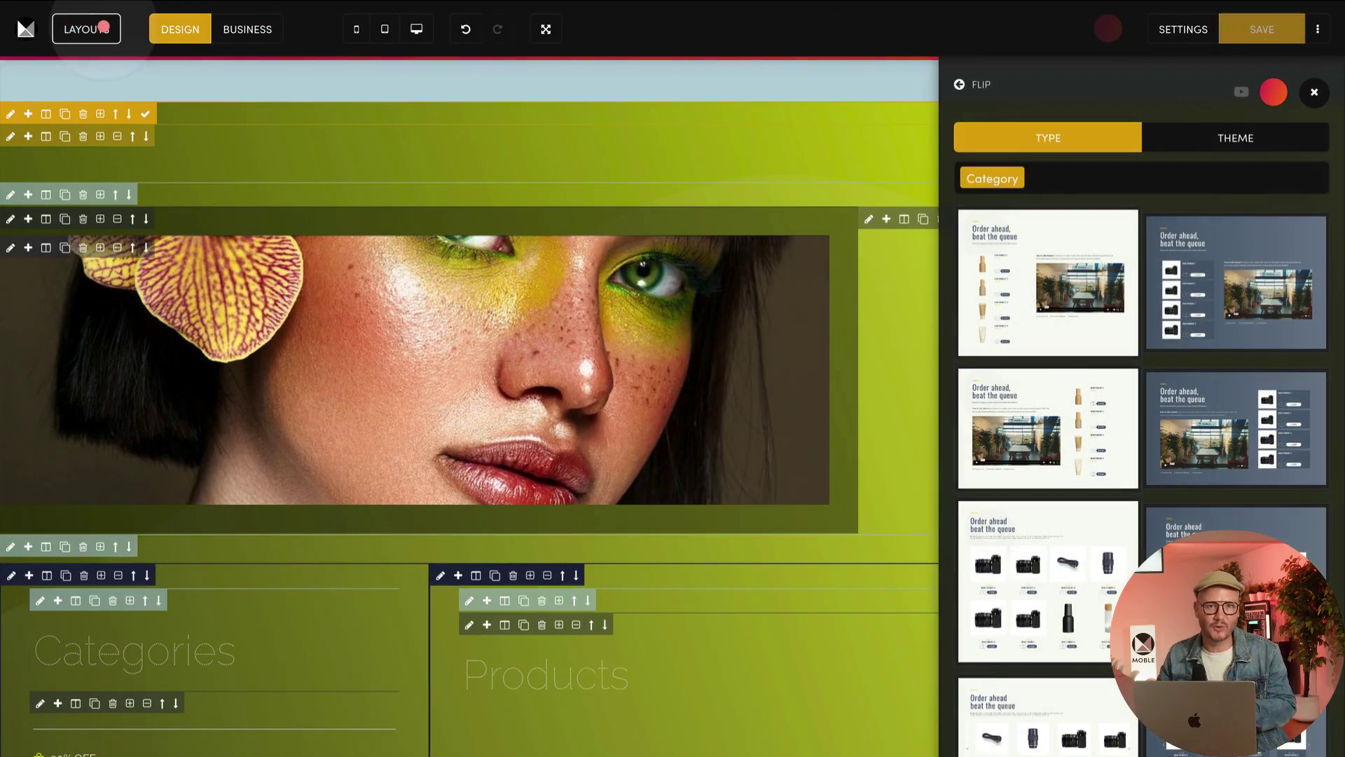
left_click(104, 27)
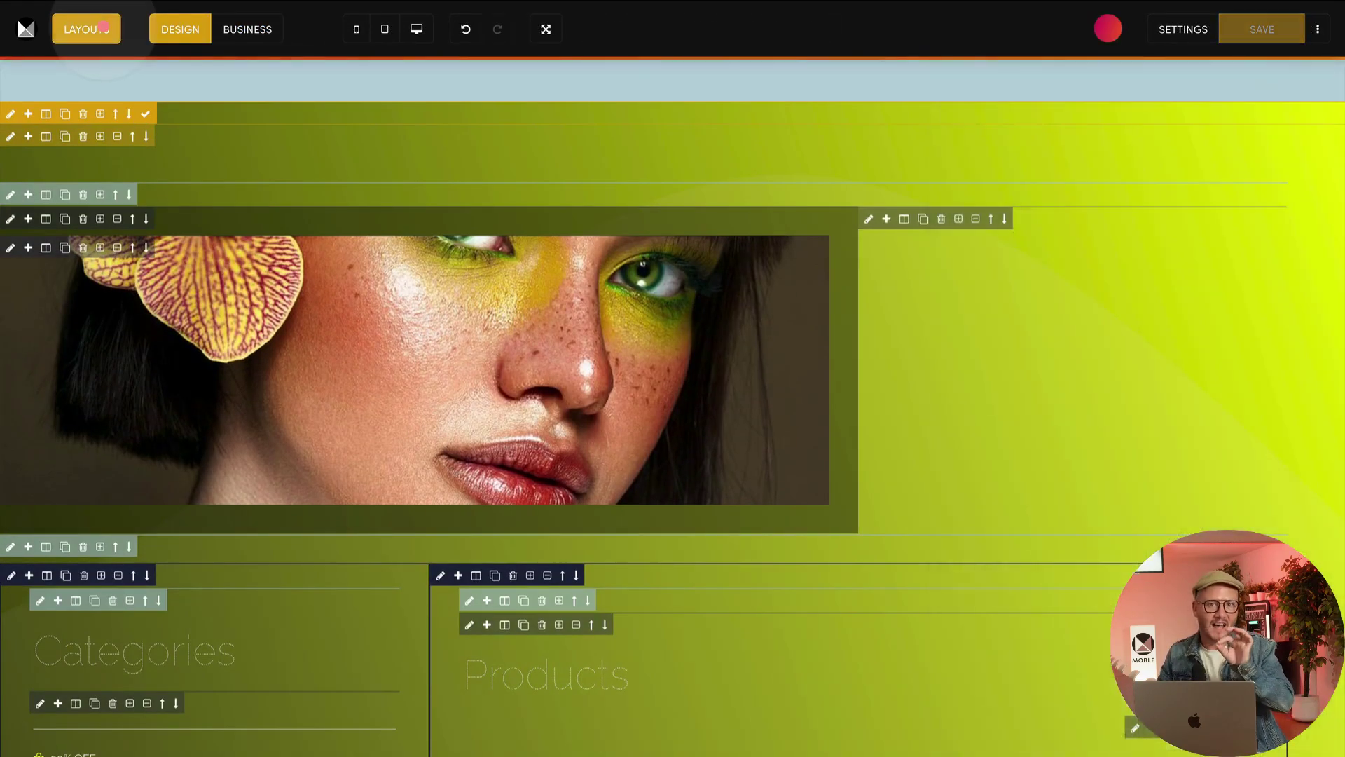
left_click(247, 29)
scroll(399, 505, "down", 4)
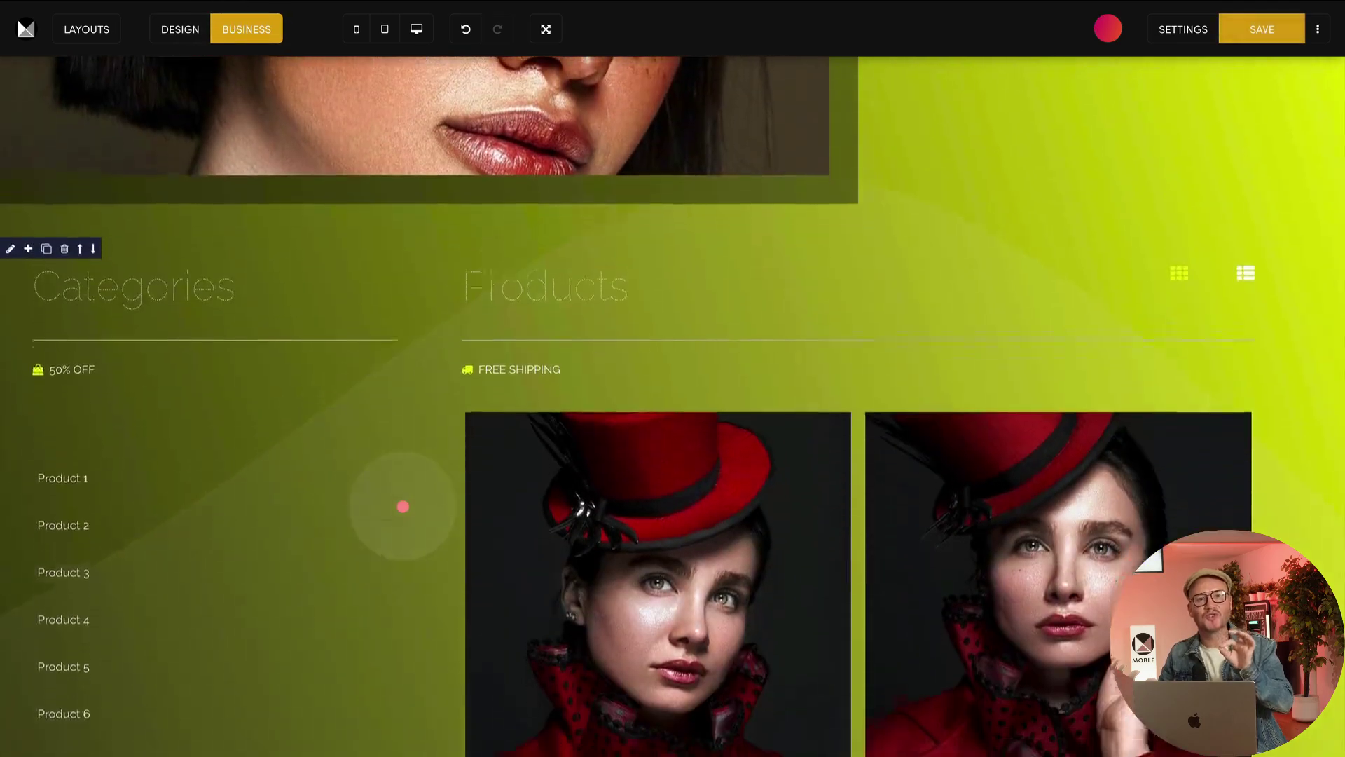
- Add a Child Frame (Inside) to the categories column and insert the Chatbot Block 'Assistant Bot' template
left_click(57, 413)
left_click(91, 473)
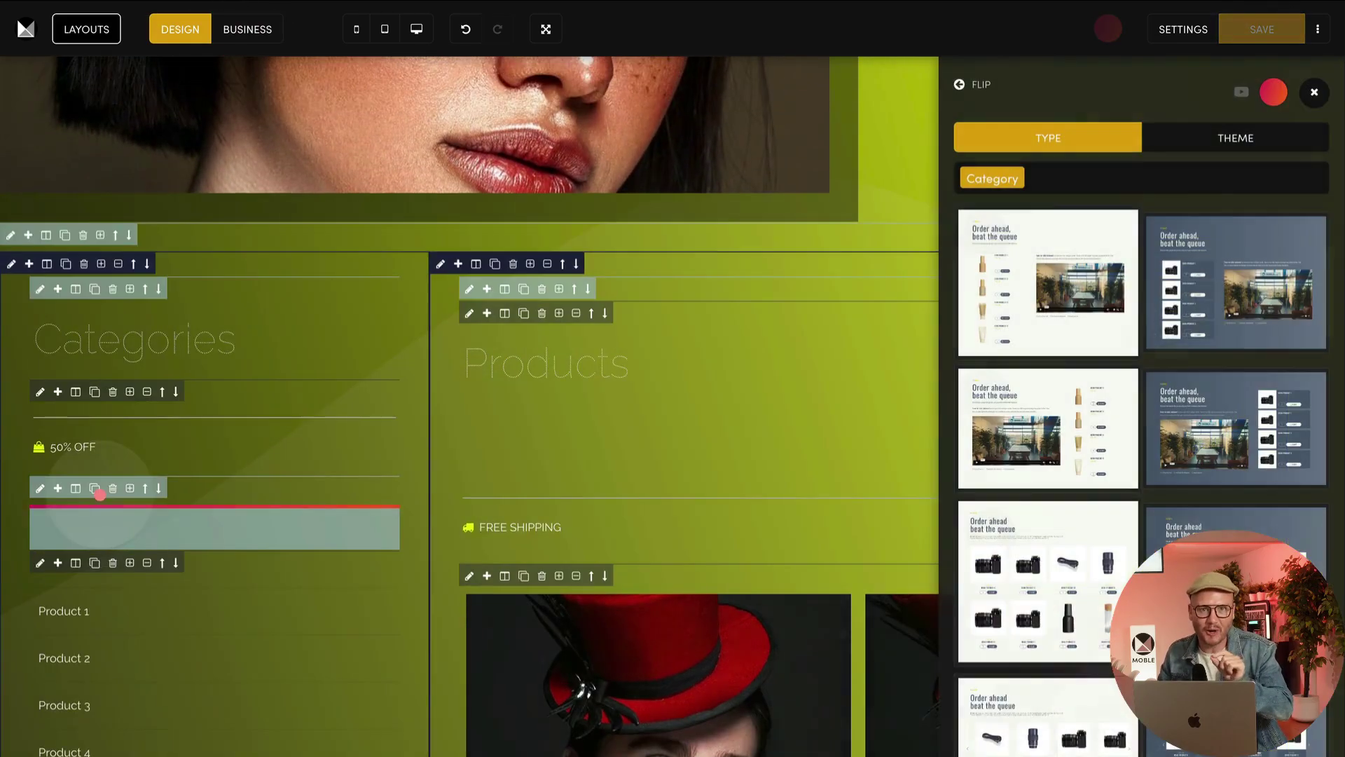
left_click(1021, 188)
type("Block")
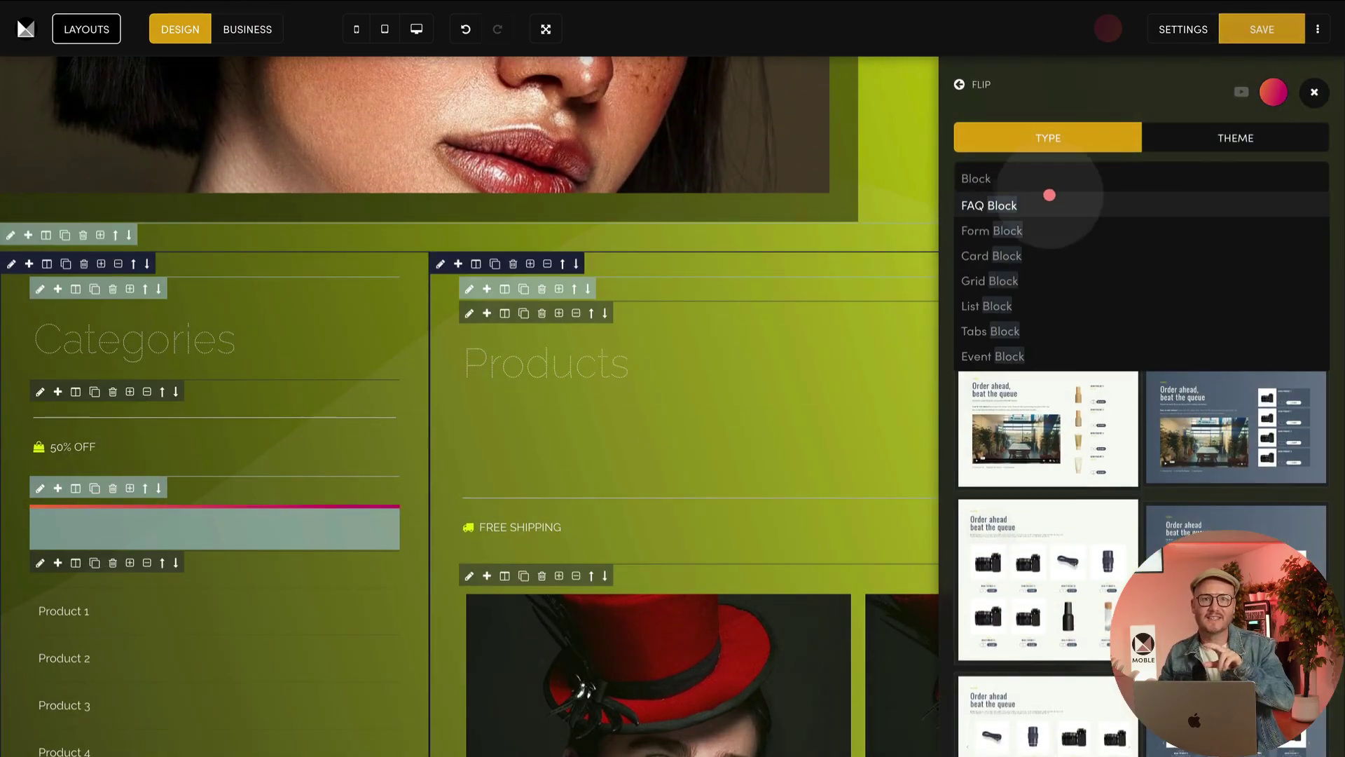
left_click(981, 278)
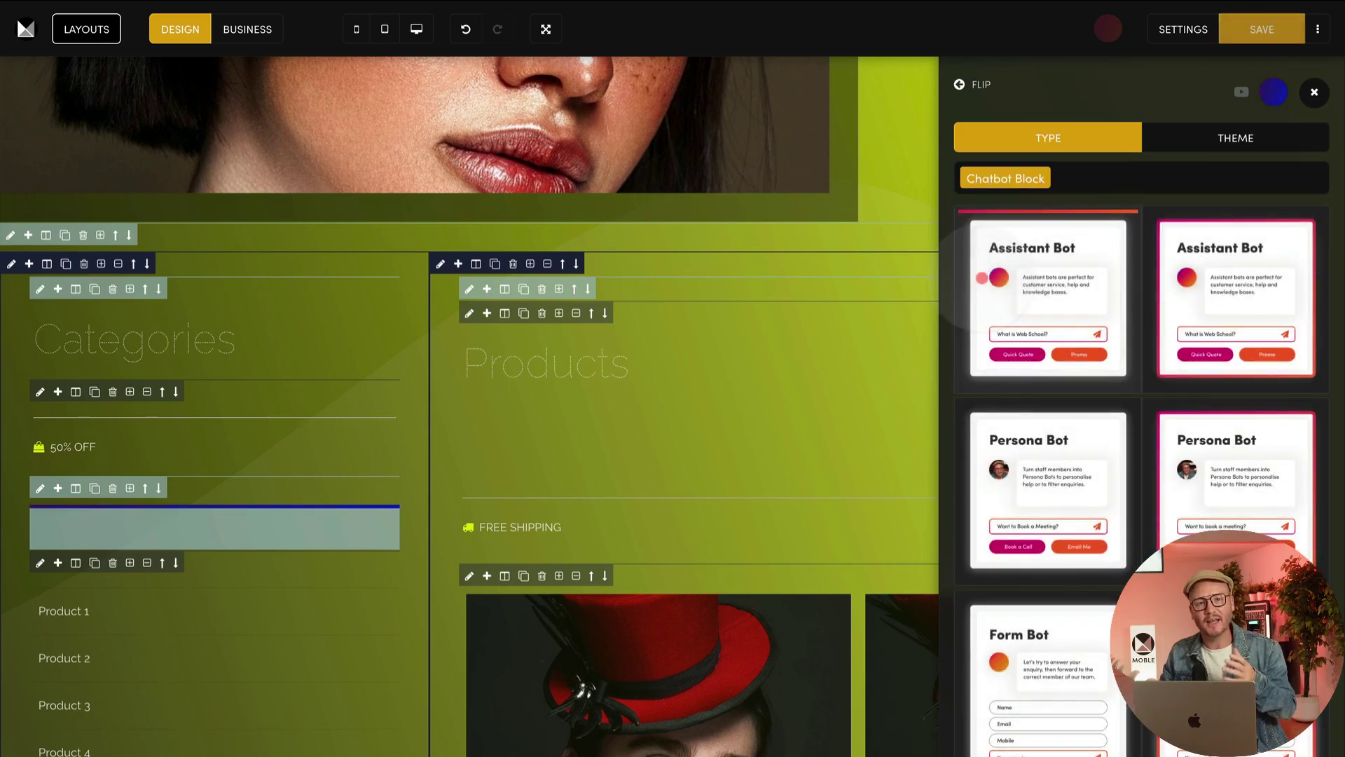
left_click(1076, 300)
scroll(1260, 506, "down", 4)
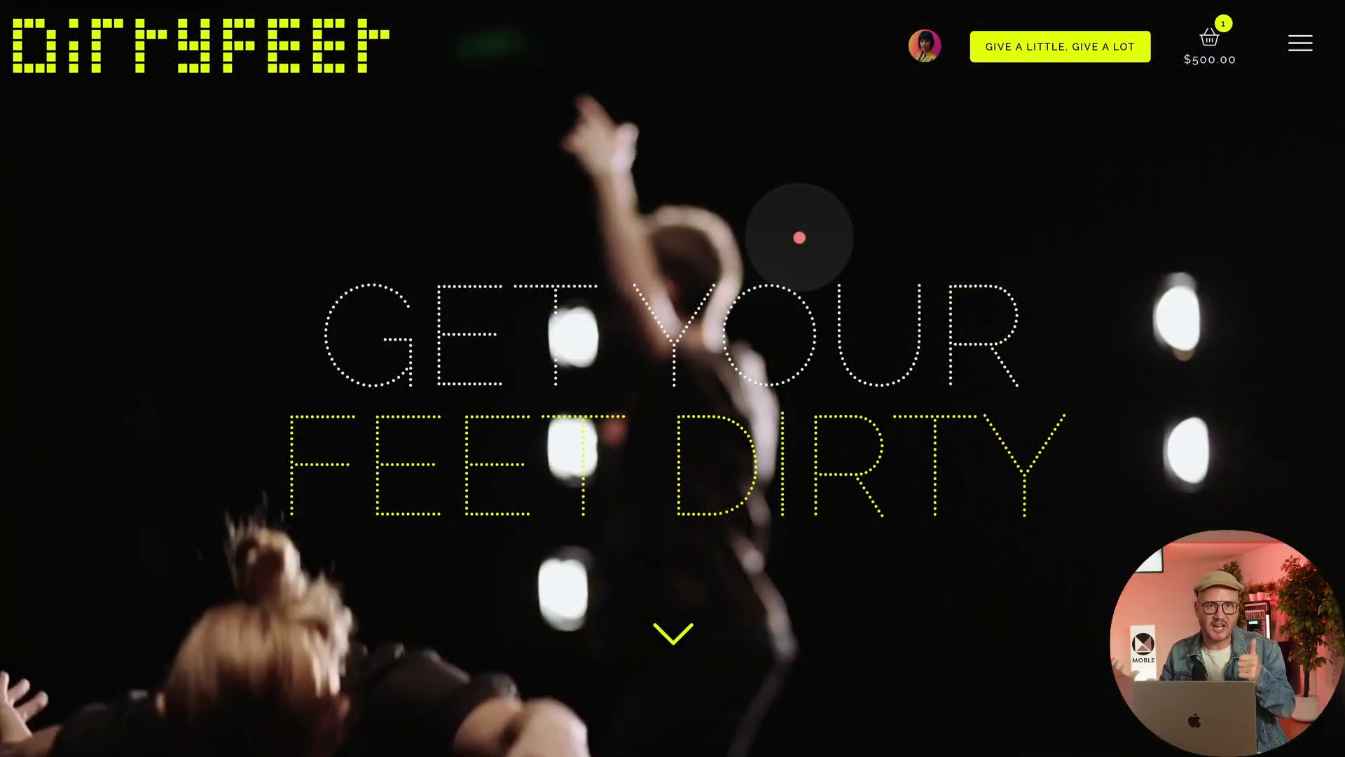
- Ask the shop bot a pasted gift question and scroll through its merch suggestions
left_click(923, 46)
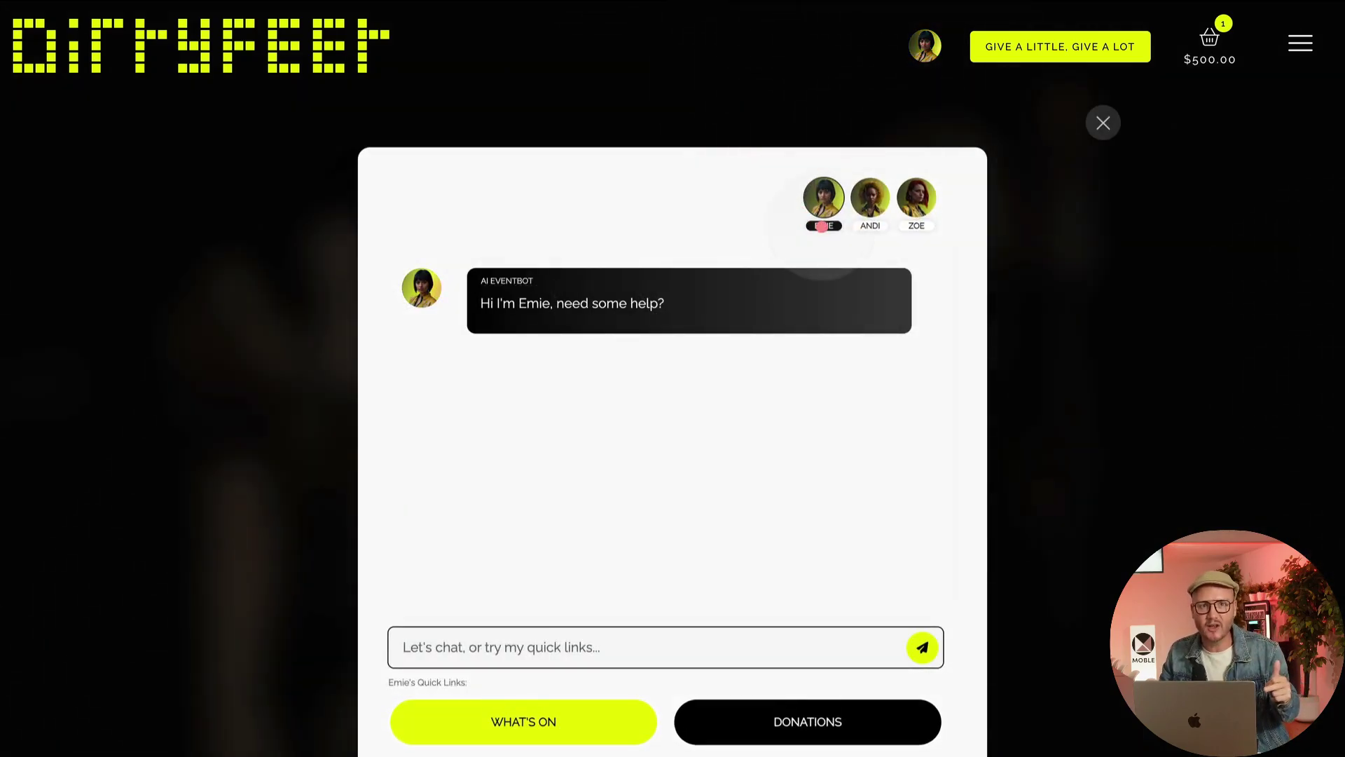
left_click(918, 222)
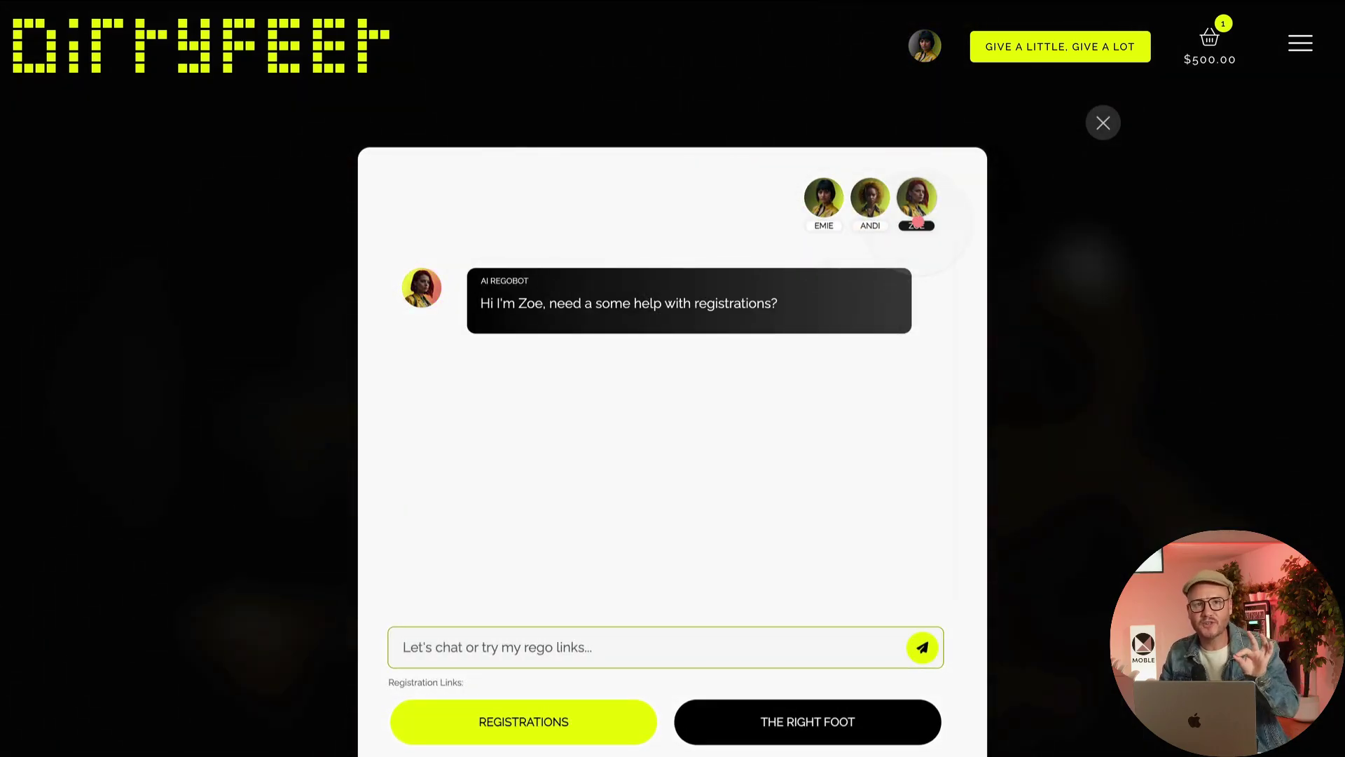
left_click(871, 220)
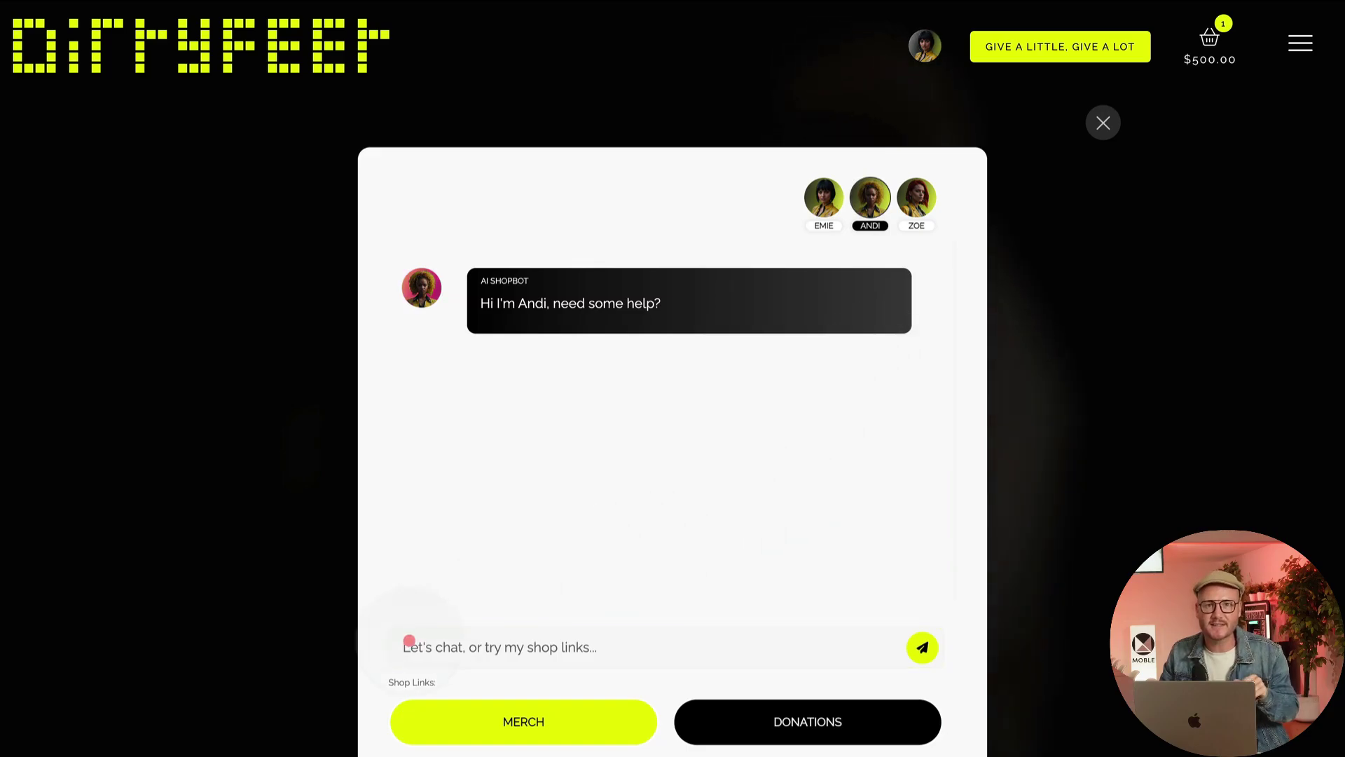
type("What should I buy for my Dad?")
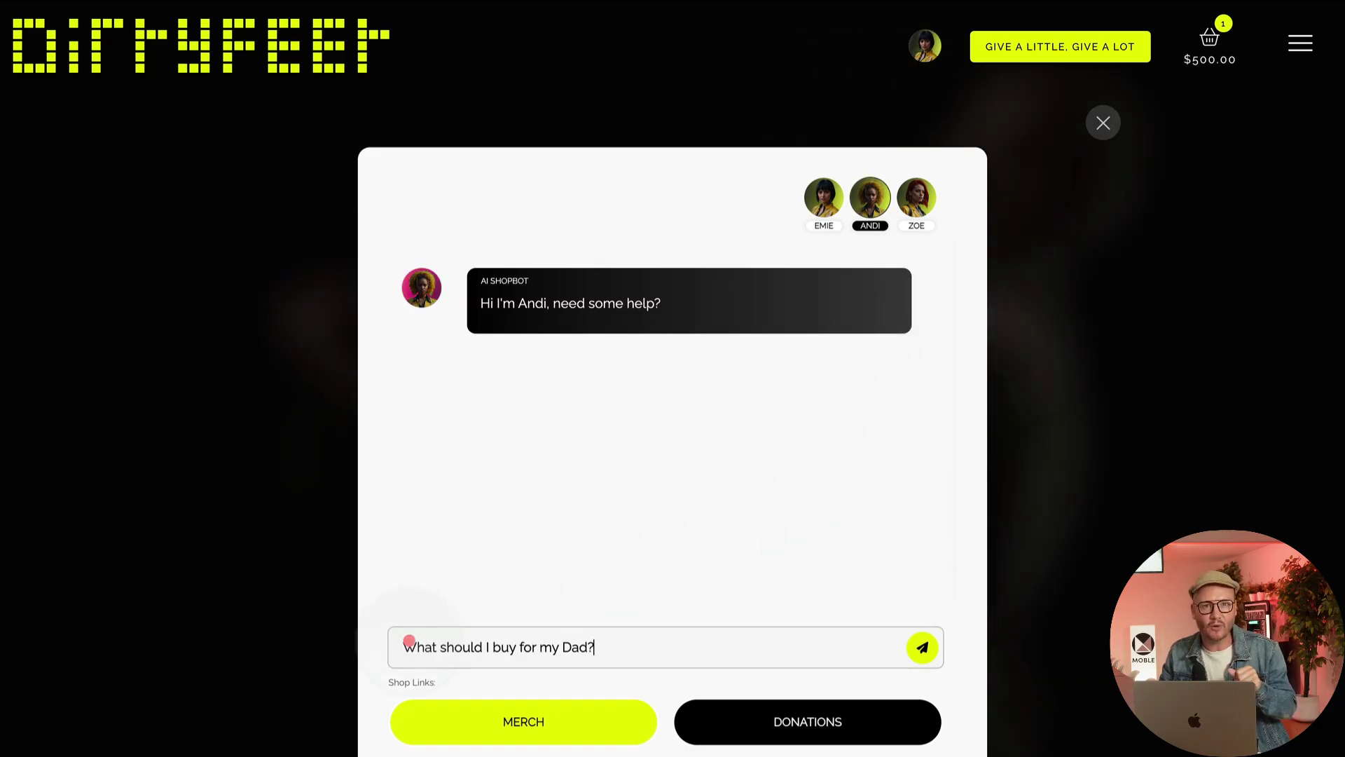
left_click(922, 648)
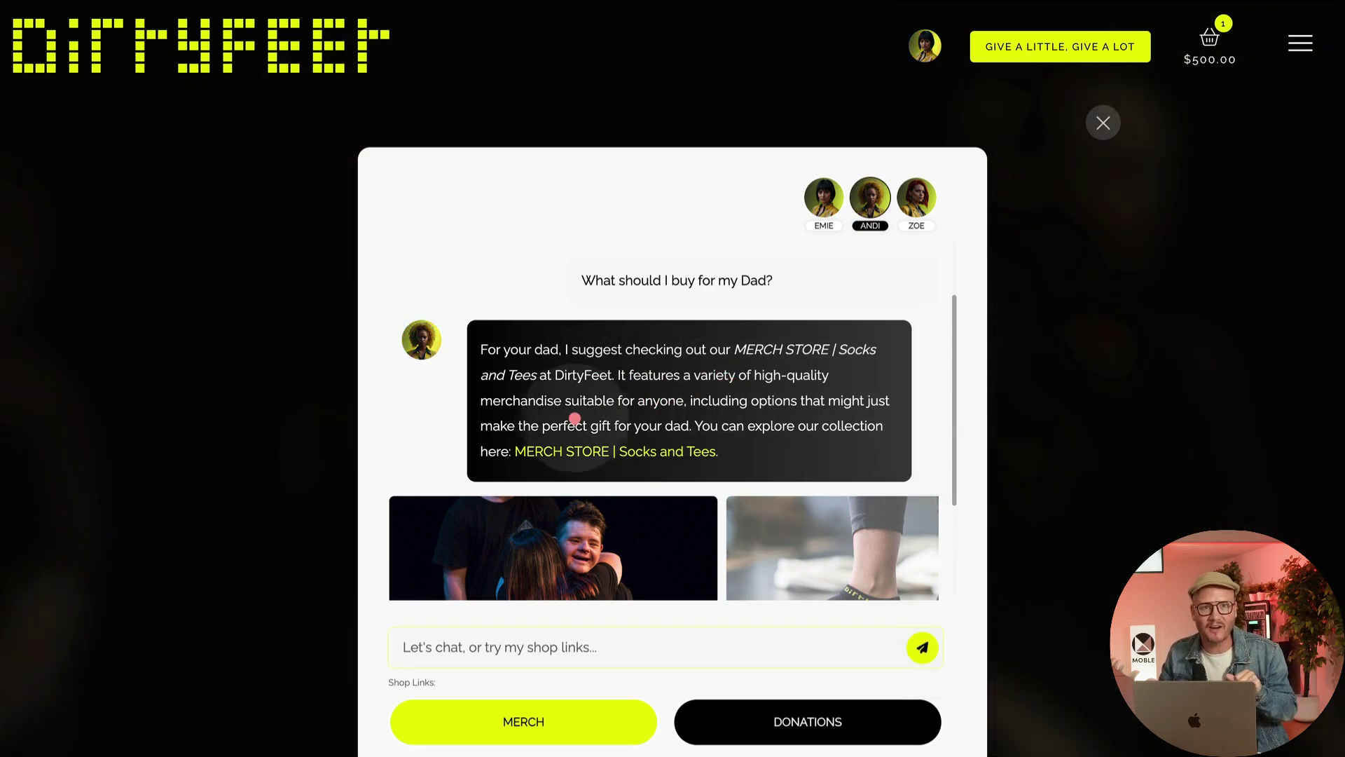
scroll(460, 463, "down", 3)
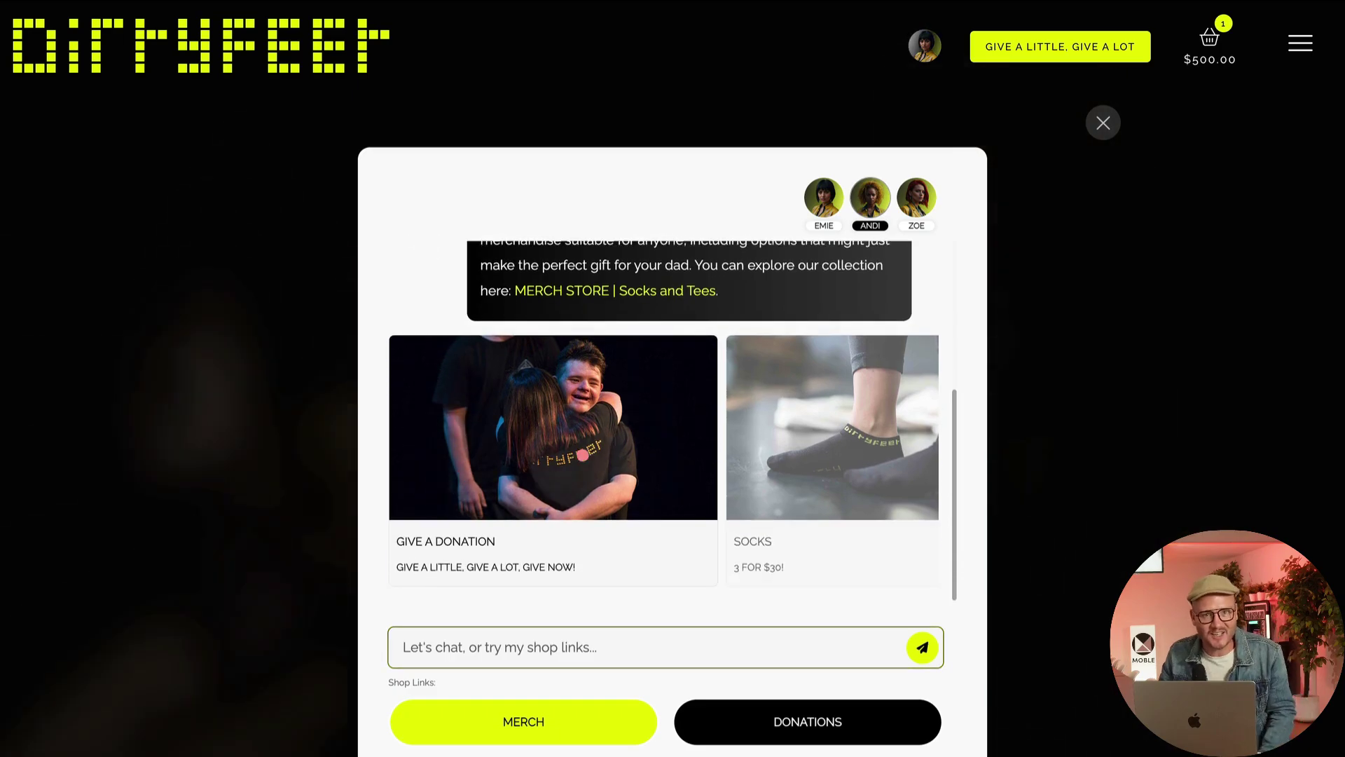
scroll(583, 456, "right", 10)
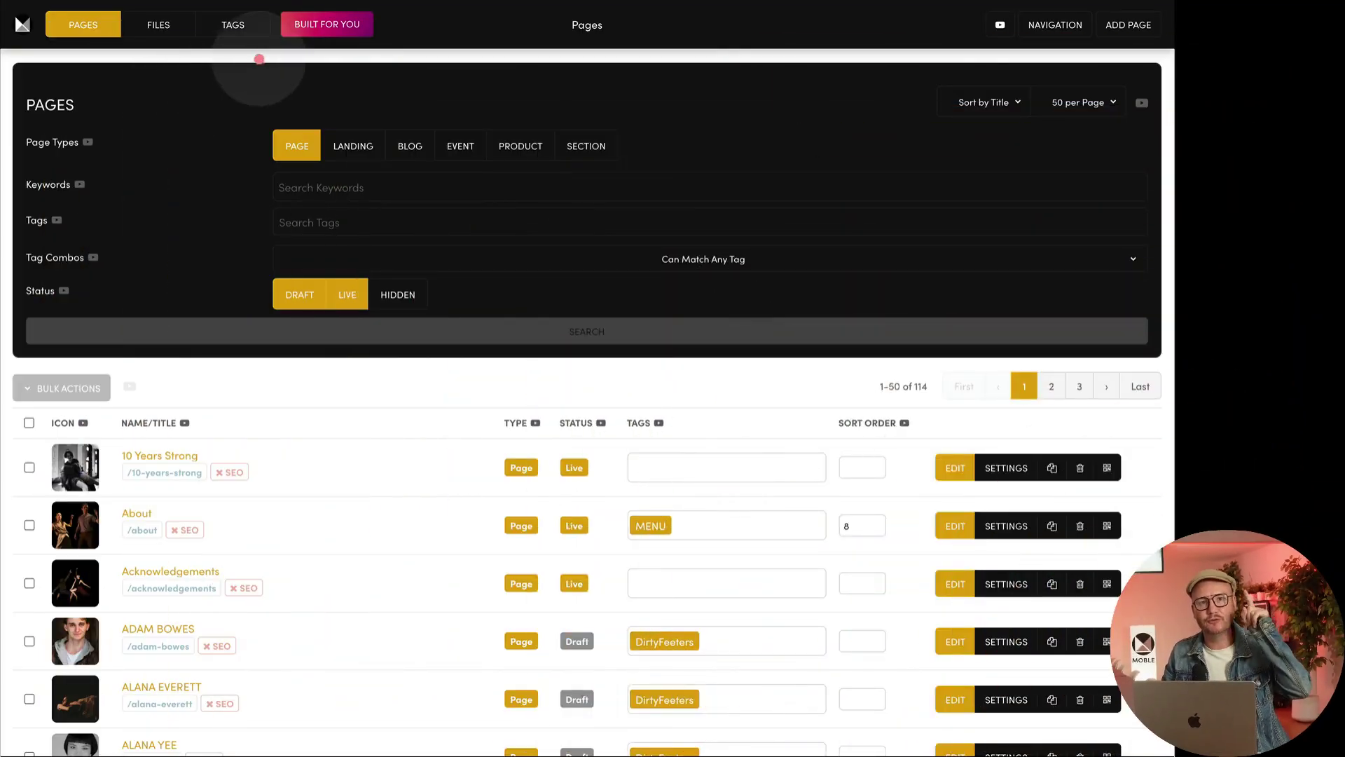
- Open the Built For You 'Get a Quote' request form from the top bar
left_click(308, 26)
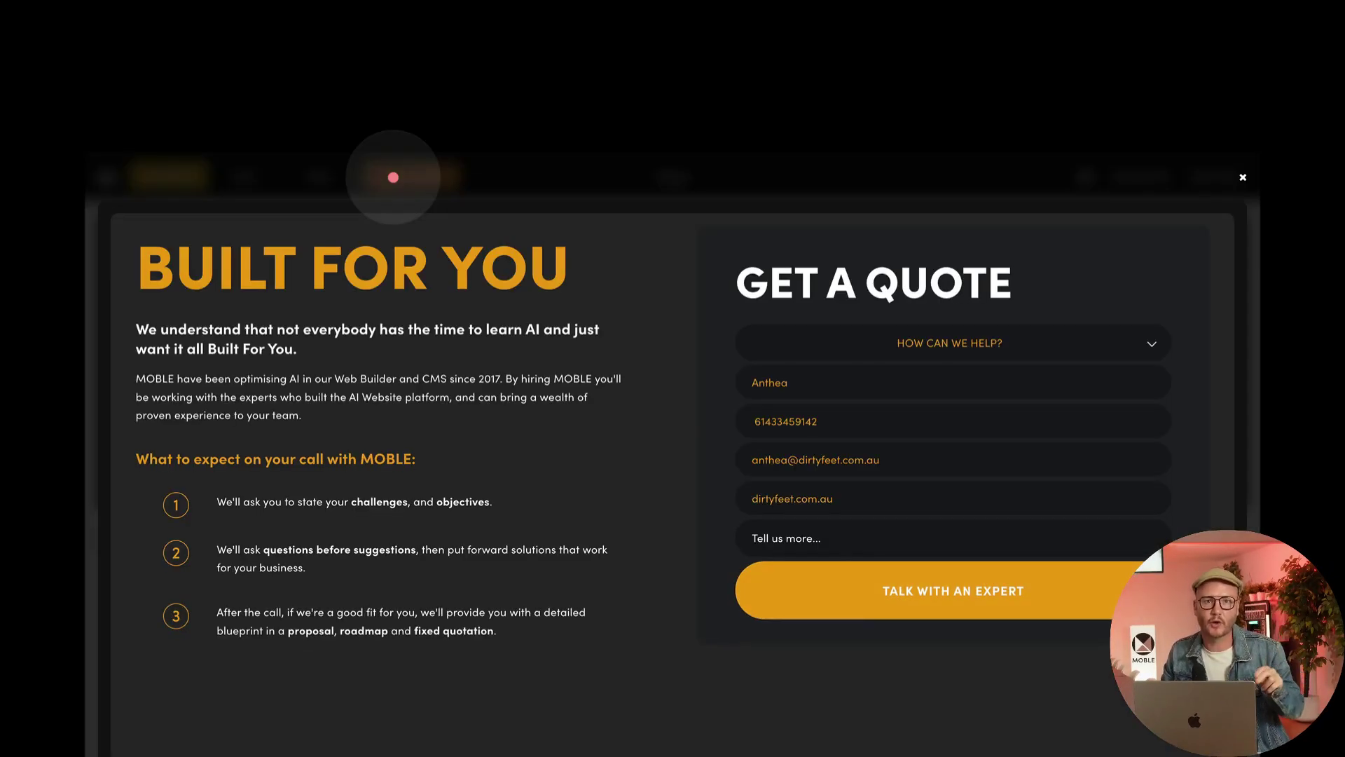